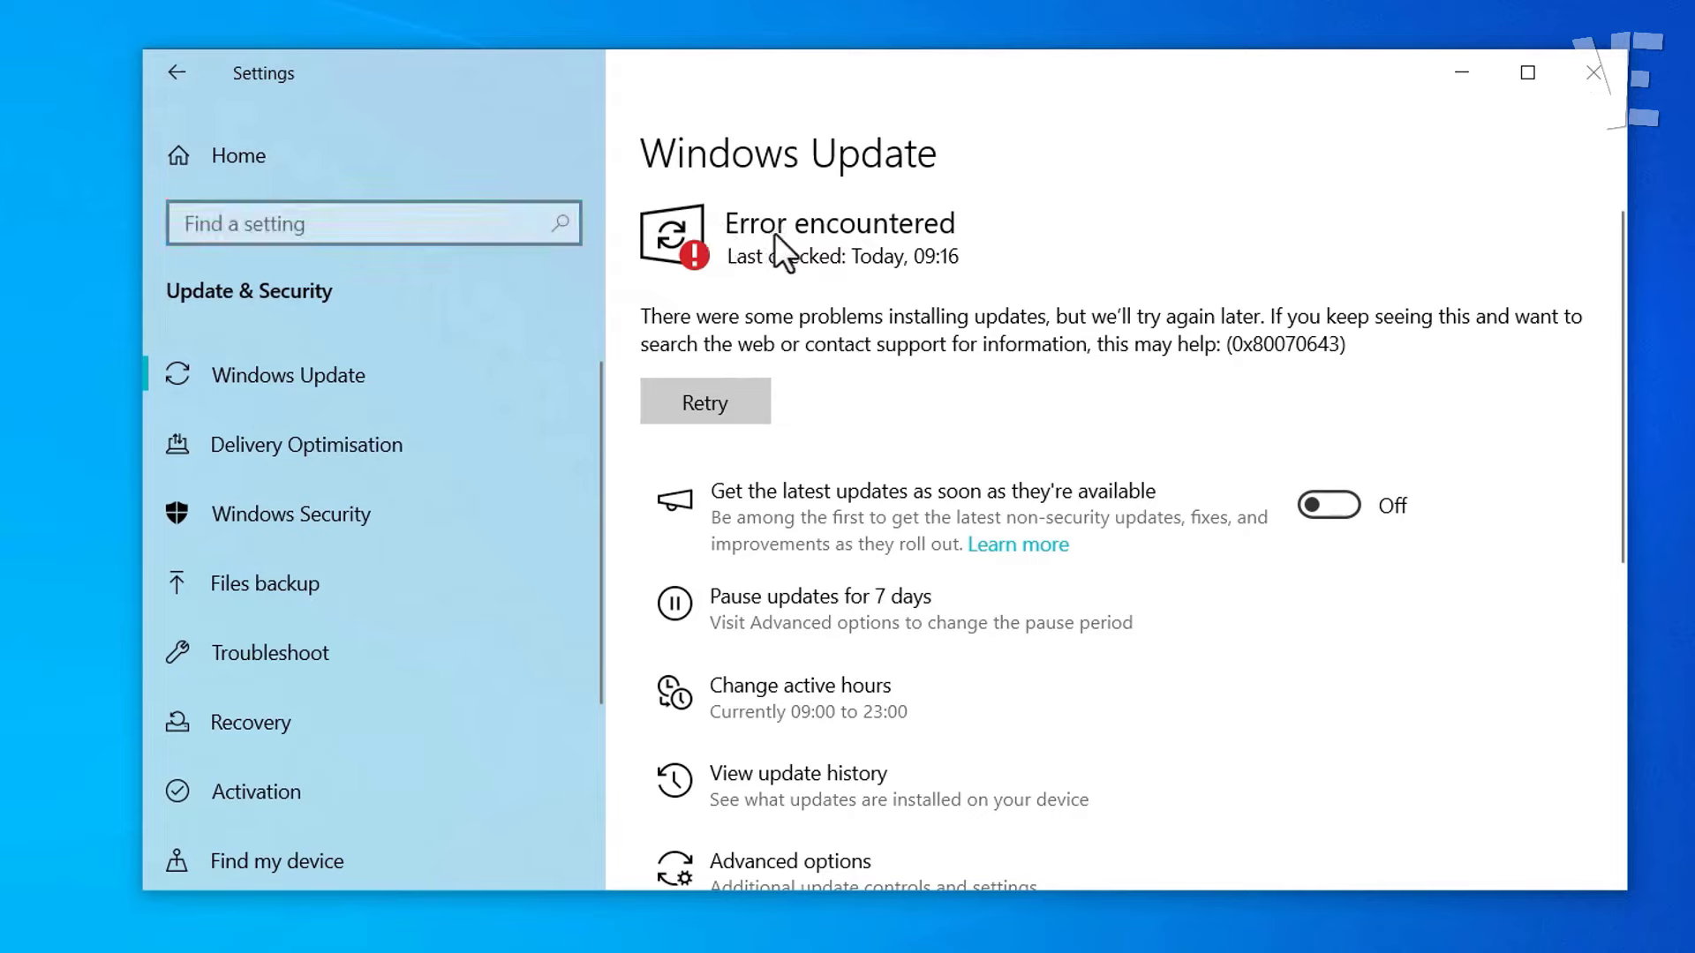
drag(1362, 352, 1256, 351)
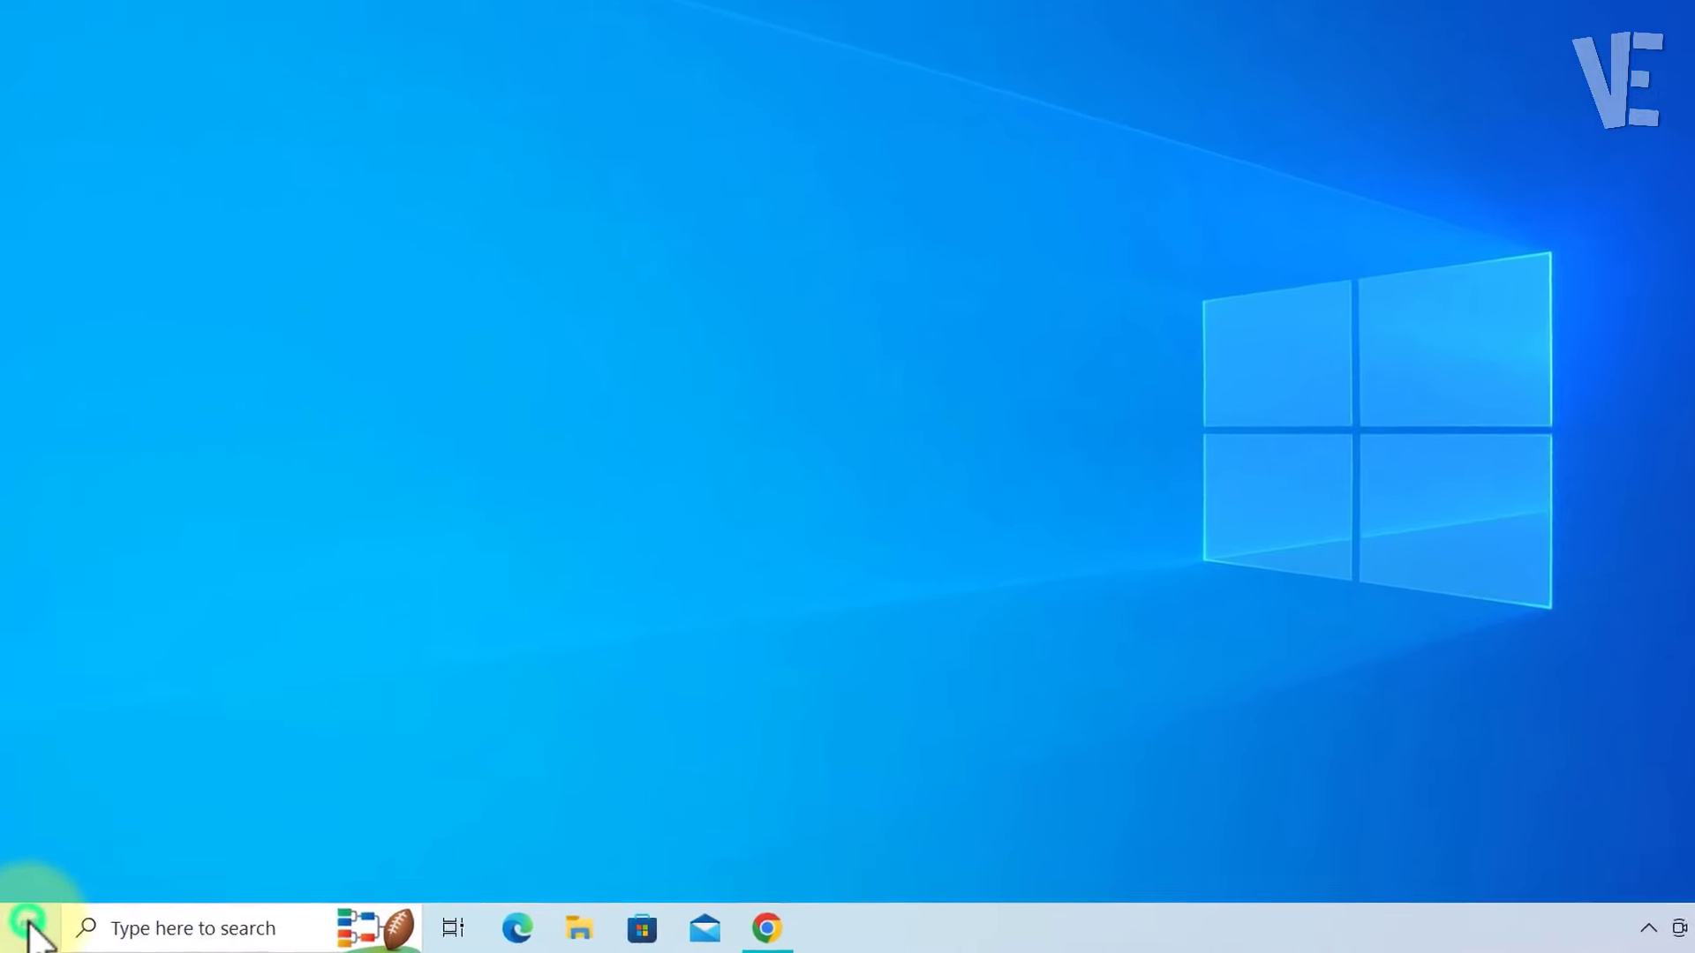
Step: Open Disk Management, check which operations are offered for the recovery partition on Disk 0, and minimize the window
right_click(25, 929)
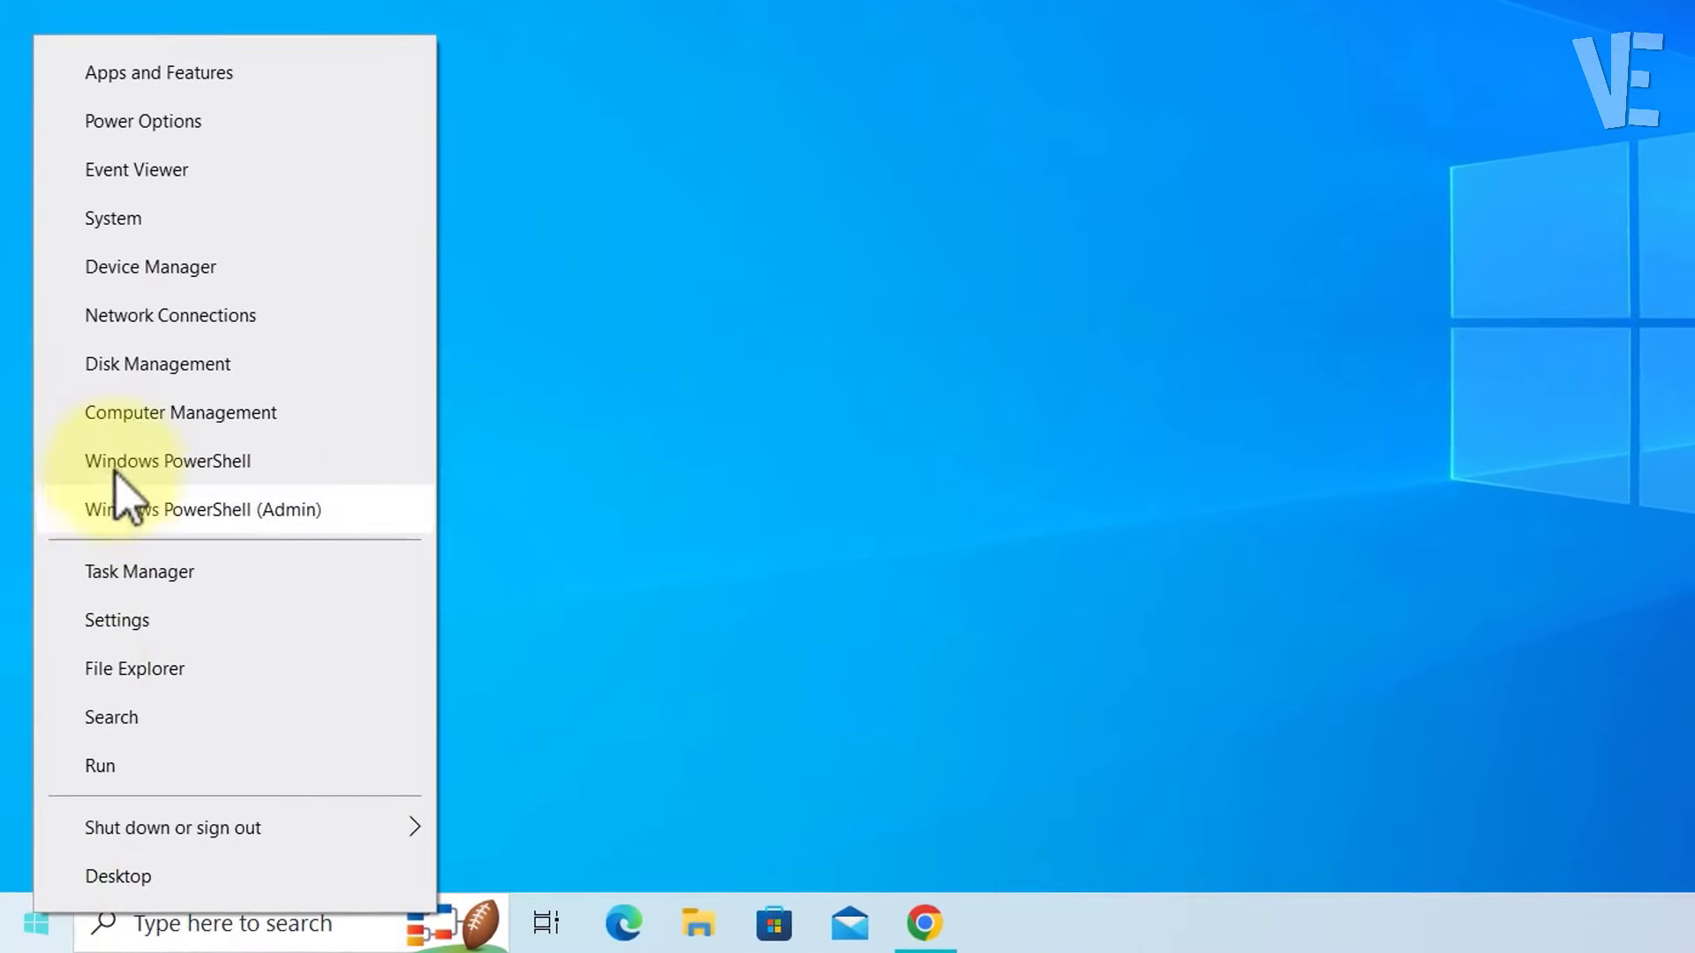
click(173, 364)
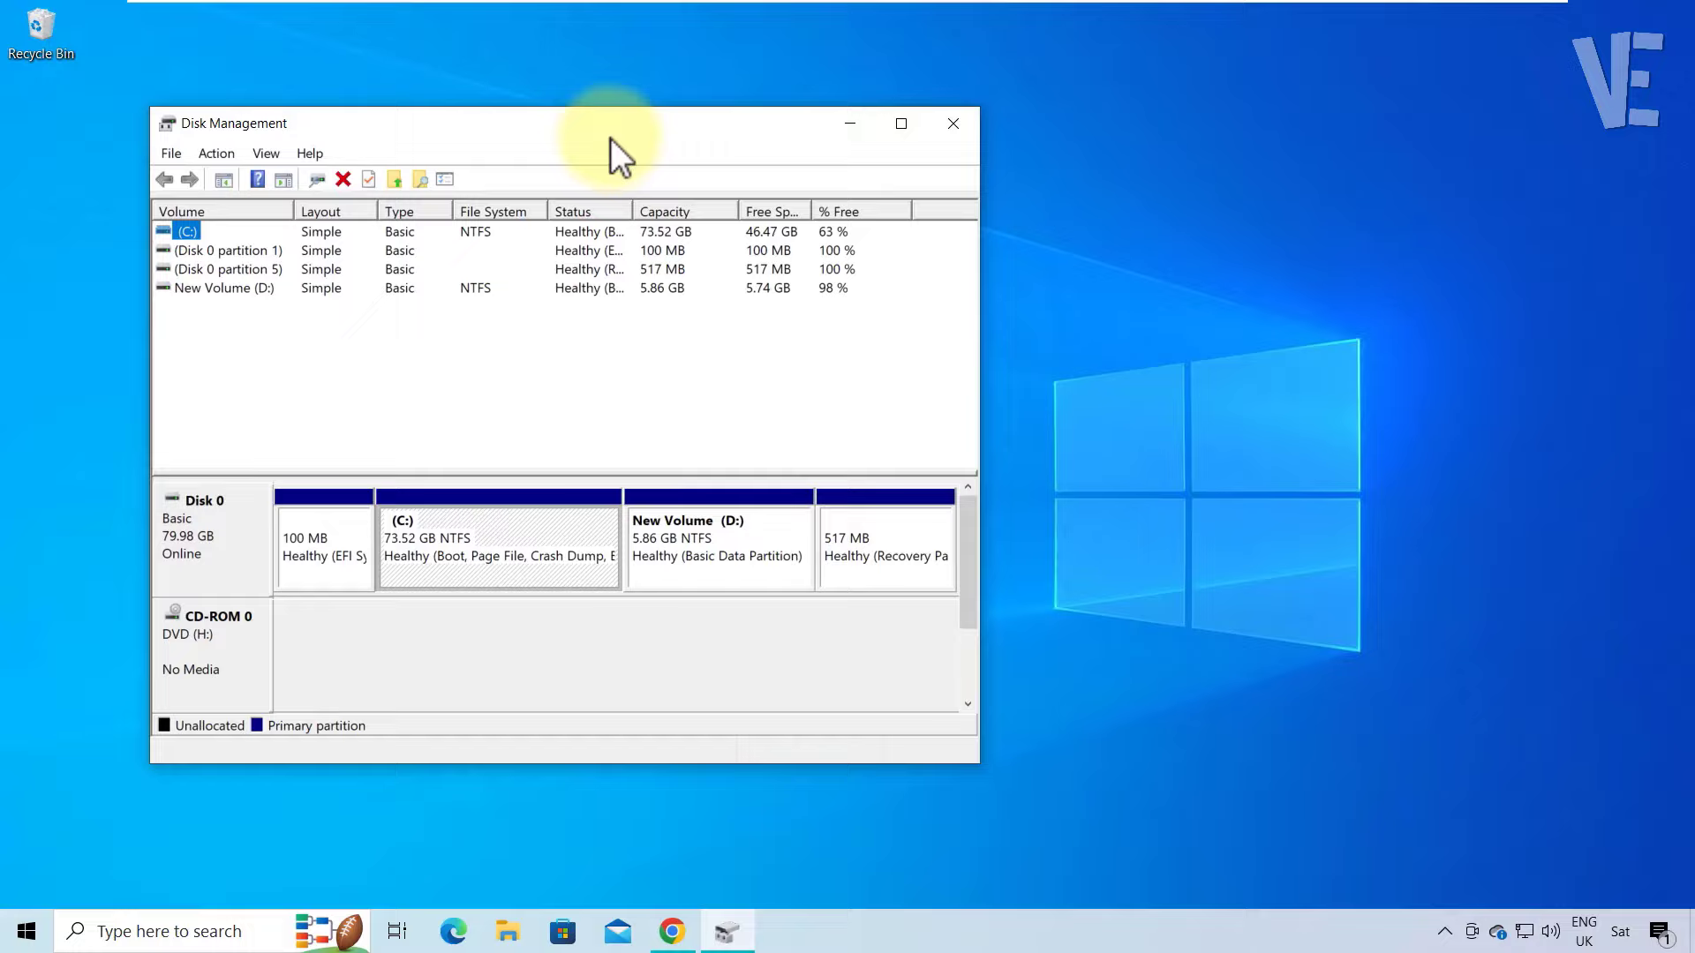
drag(611, 138, 795, 144)
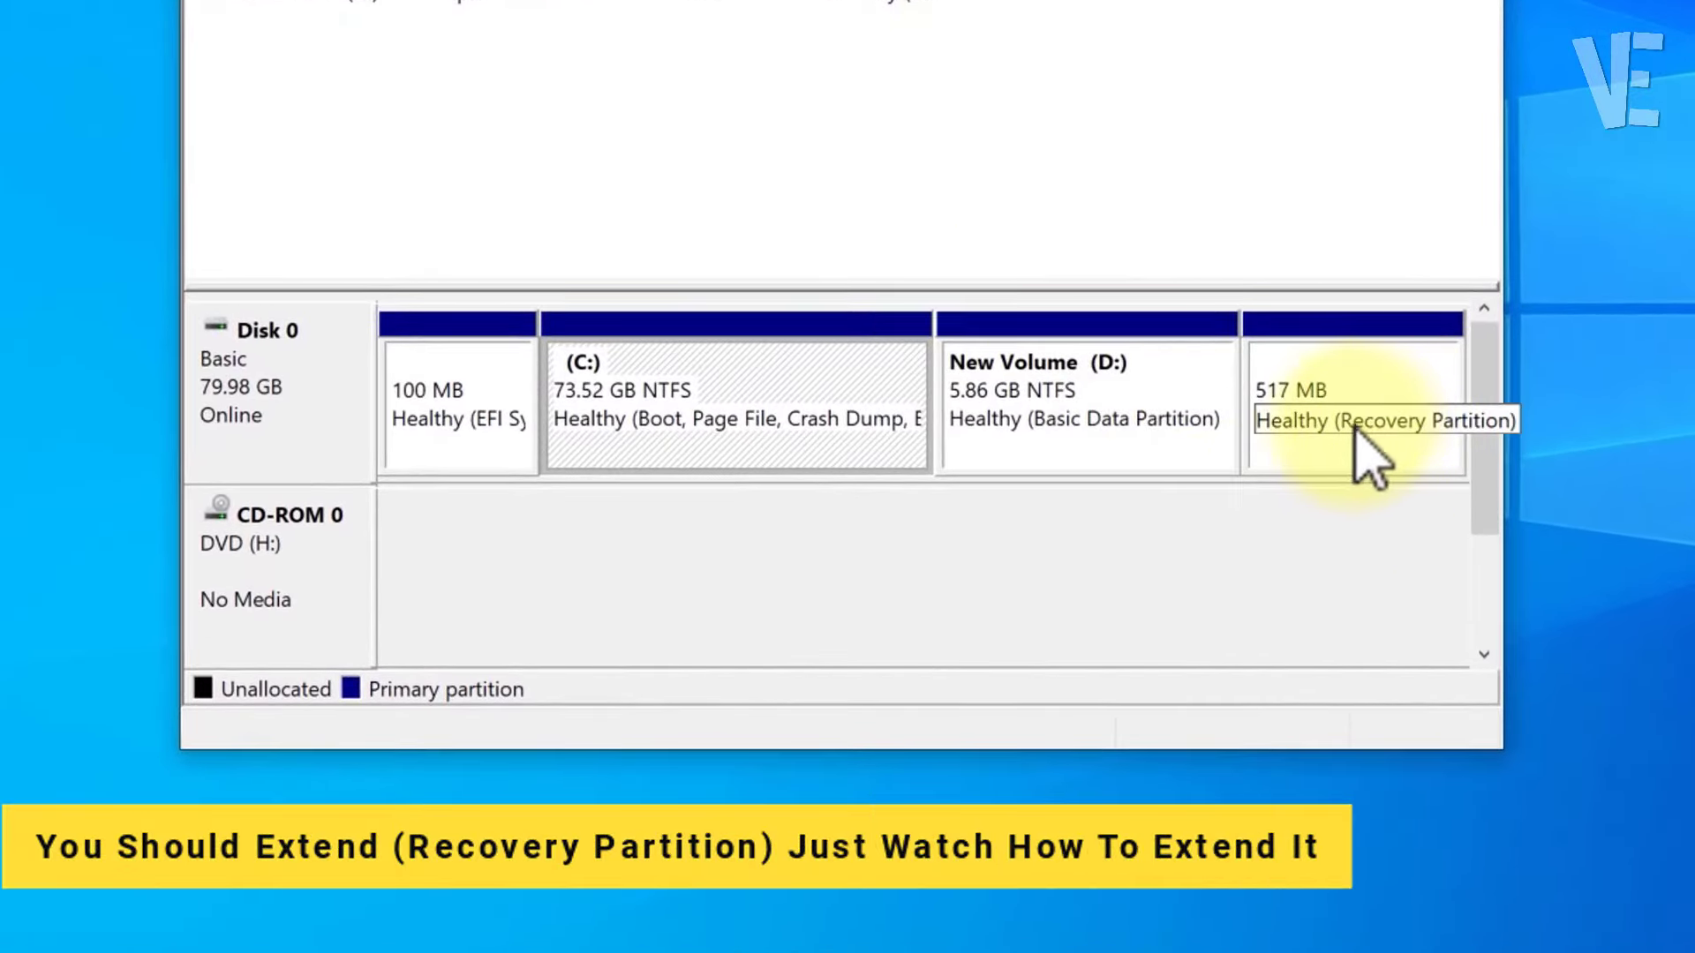
right_click(1365, 371)
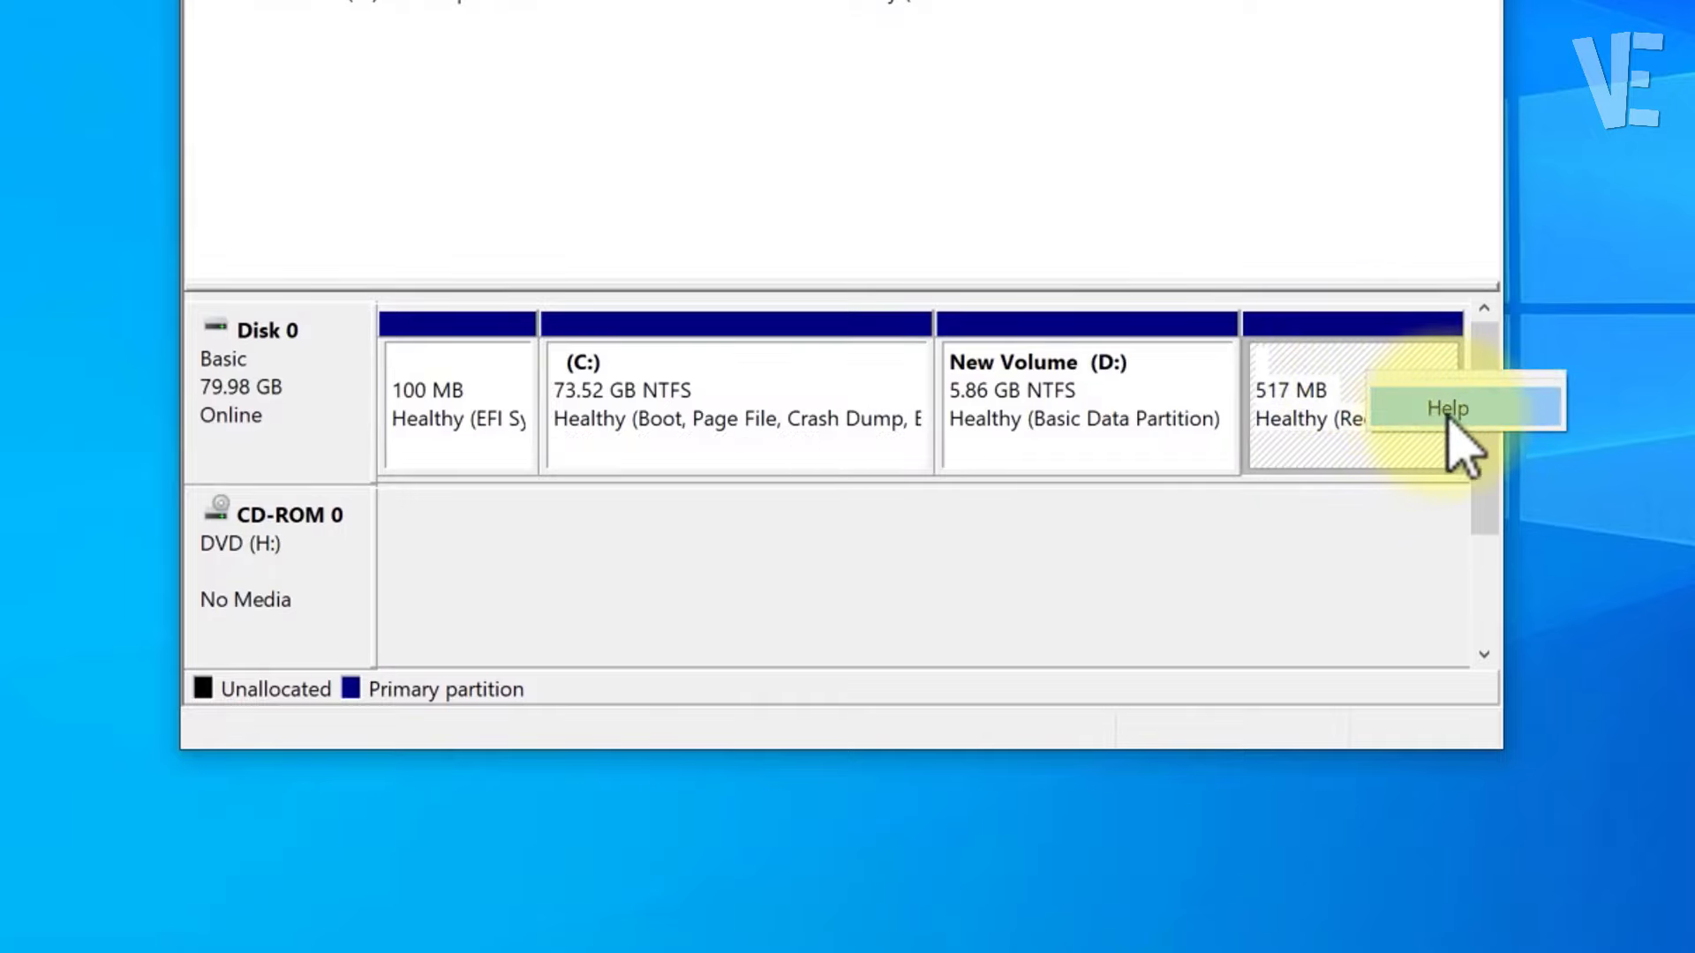
click(1324, 582)
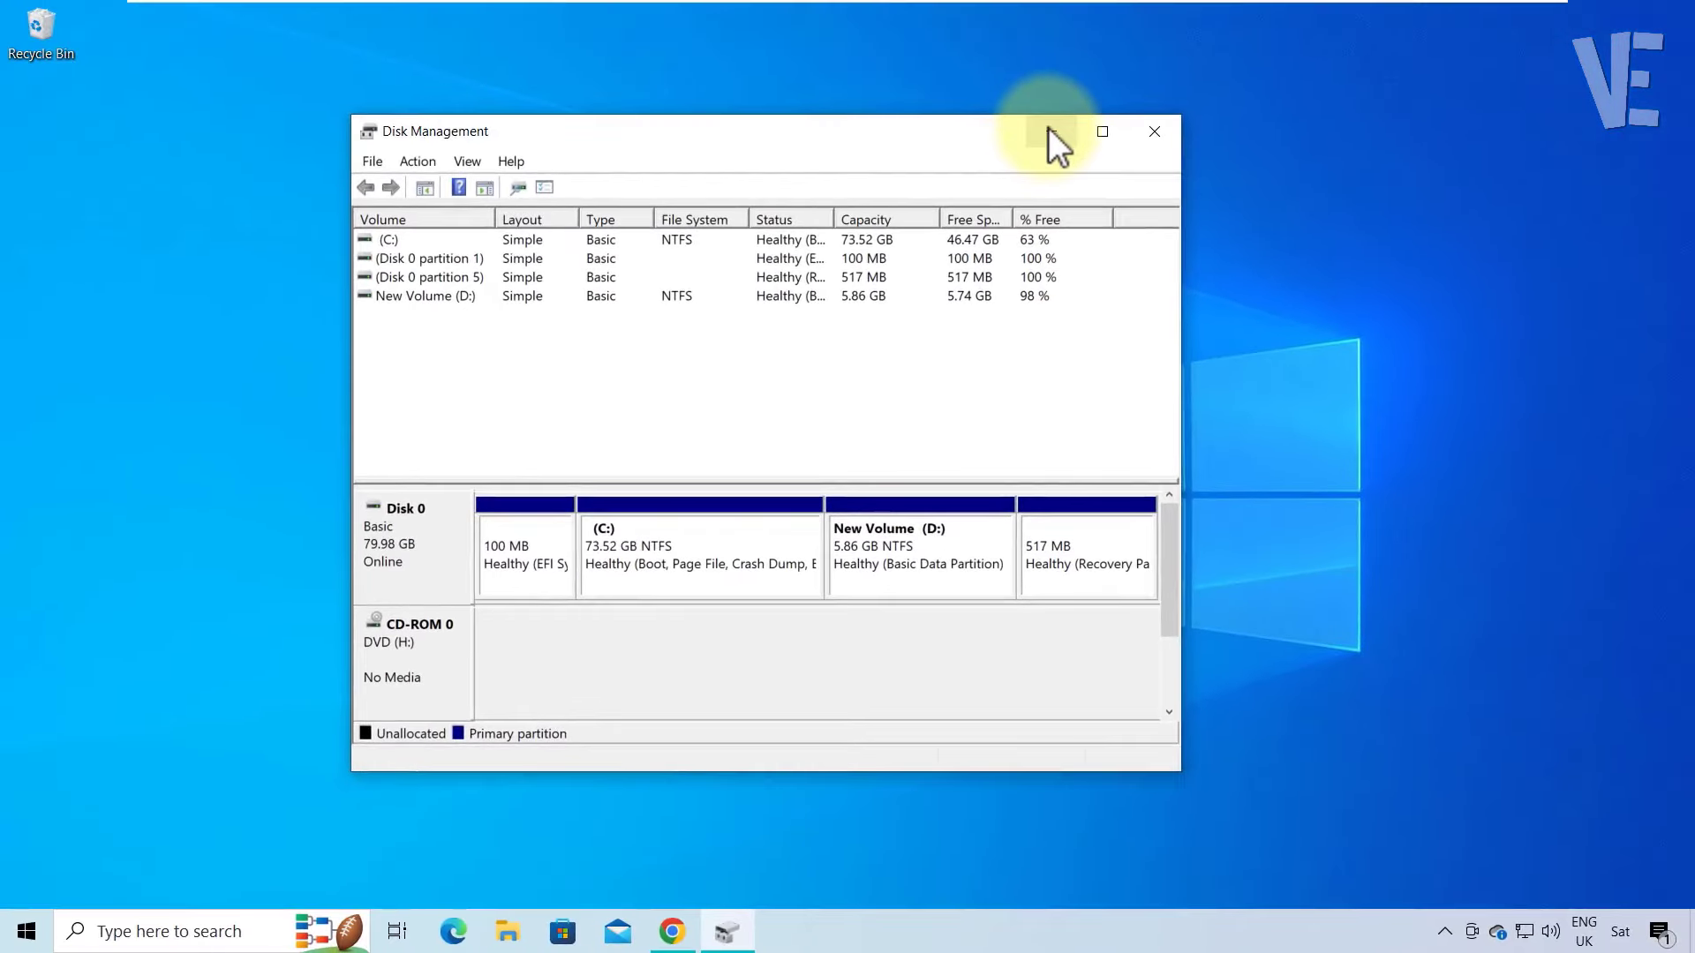
click(1049, 131)
Step: Switch to Chrome, search Google for "minitool partition wizard free" and open MiniTool's Best Free Partition Manager page
click(671, 929)
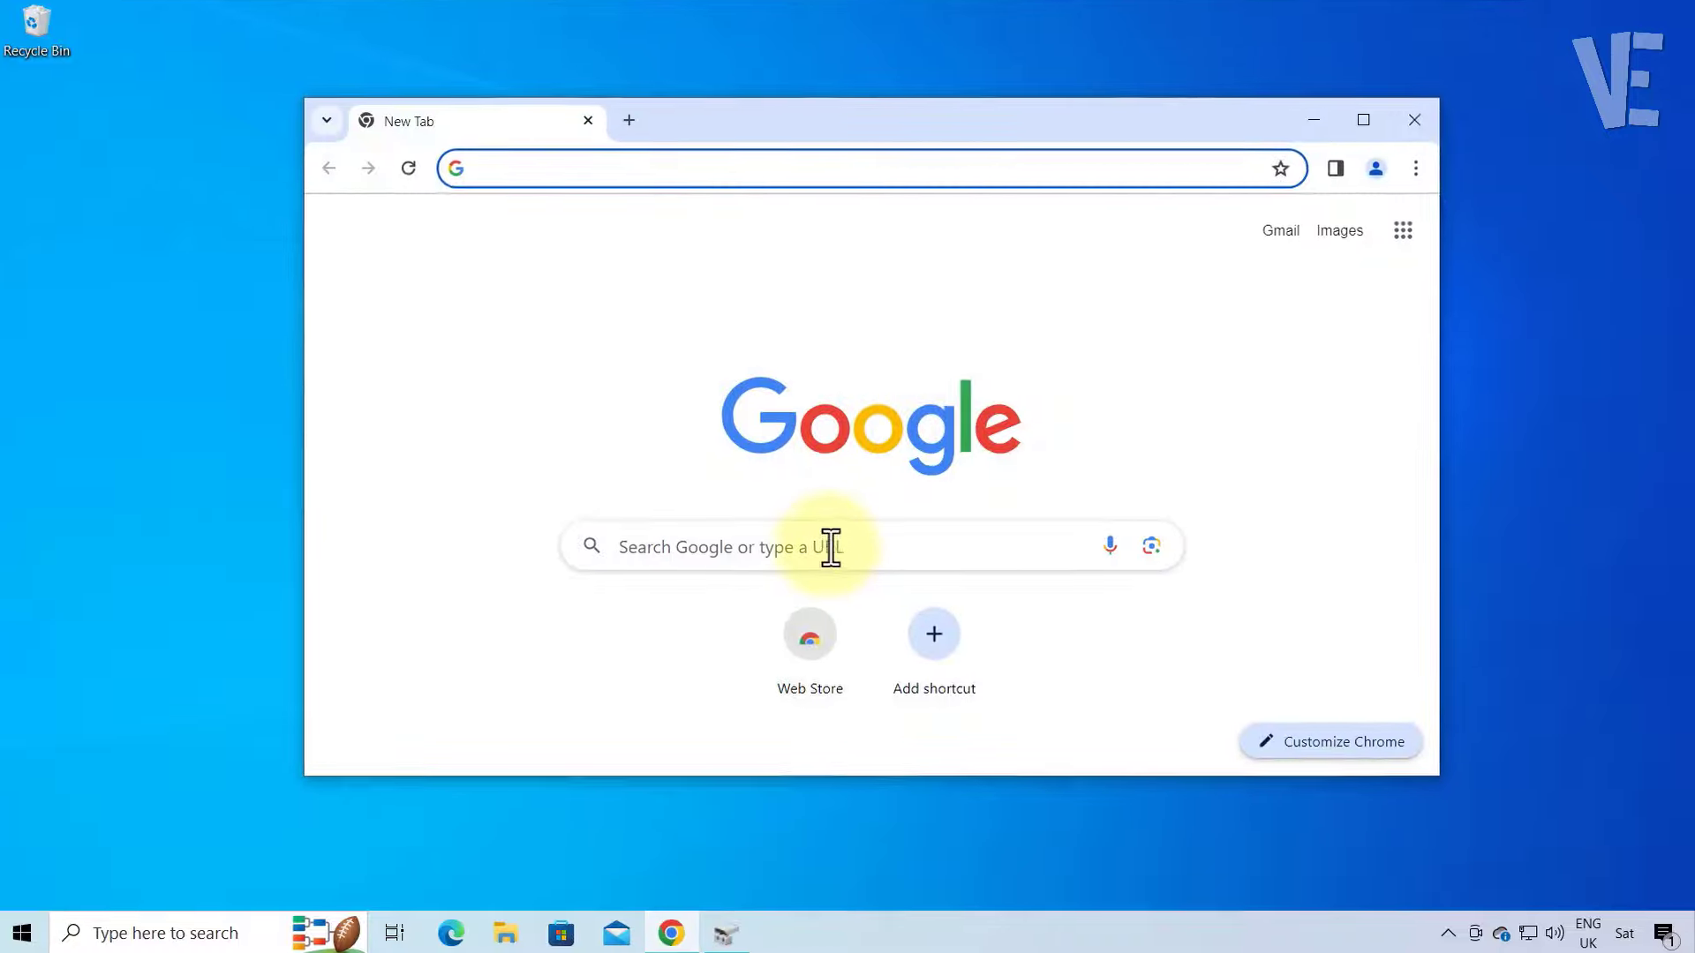
click(831, 548)
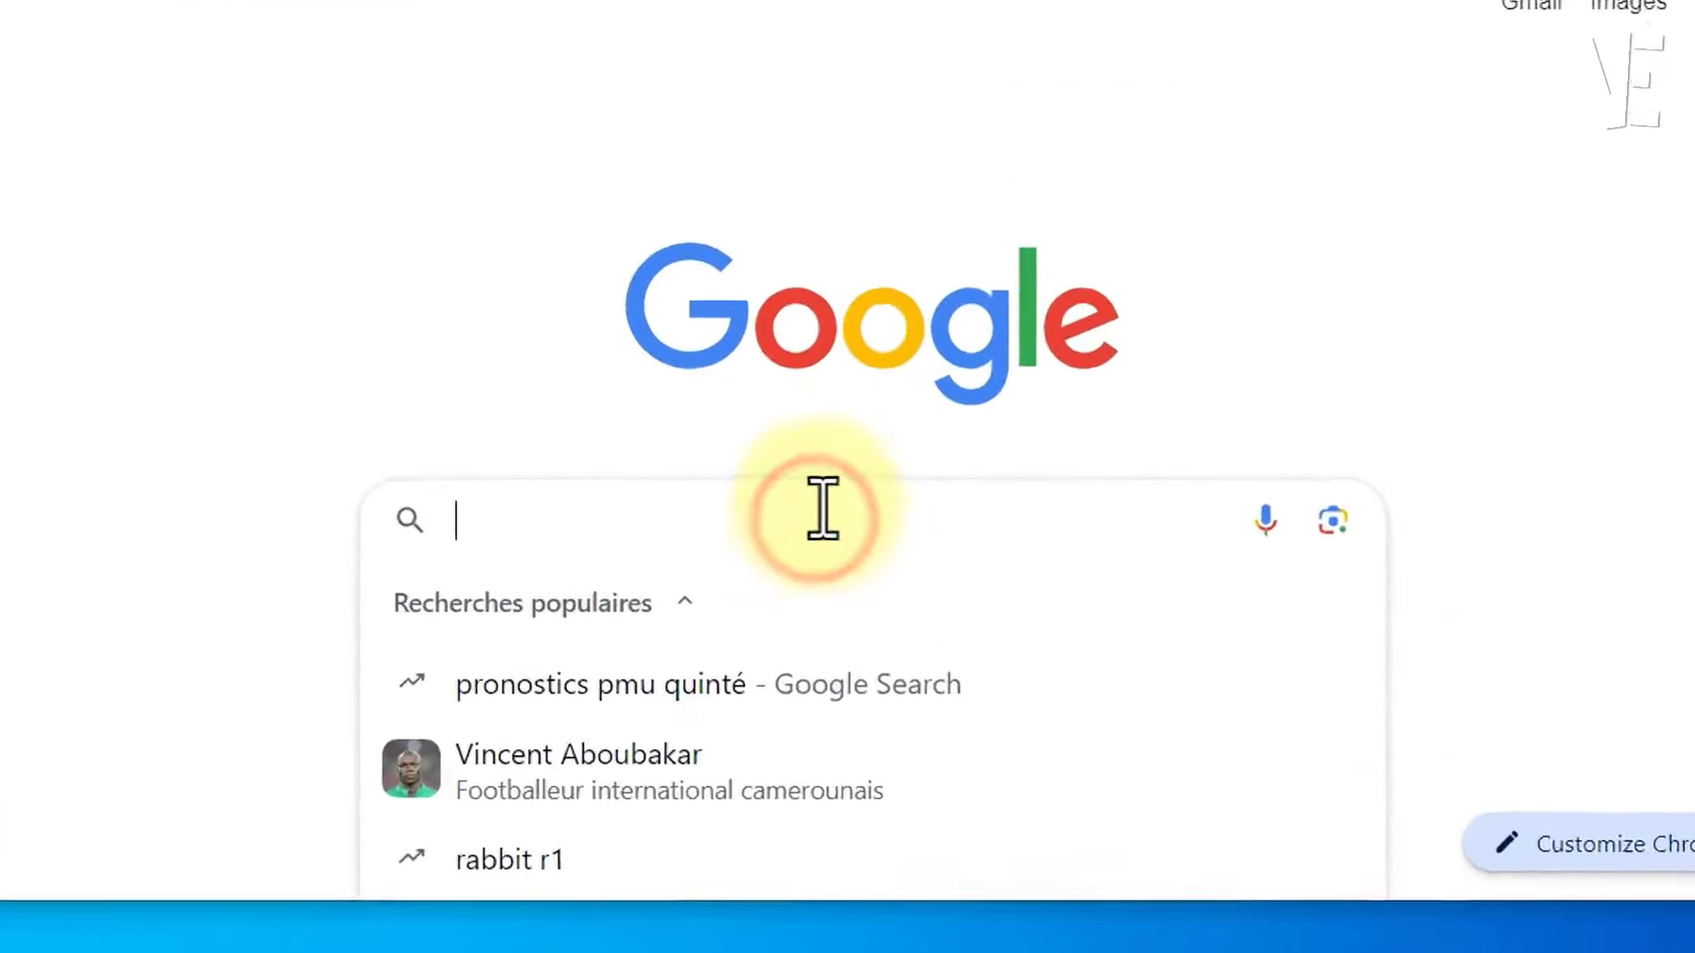
text(minitool )
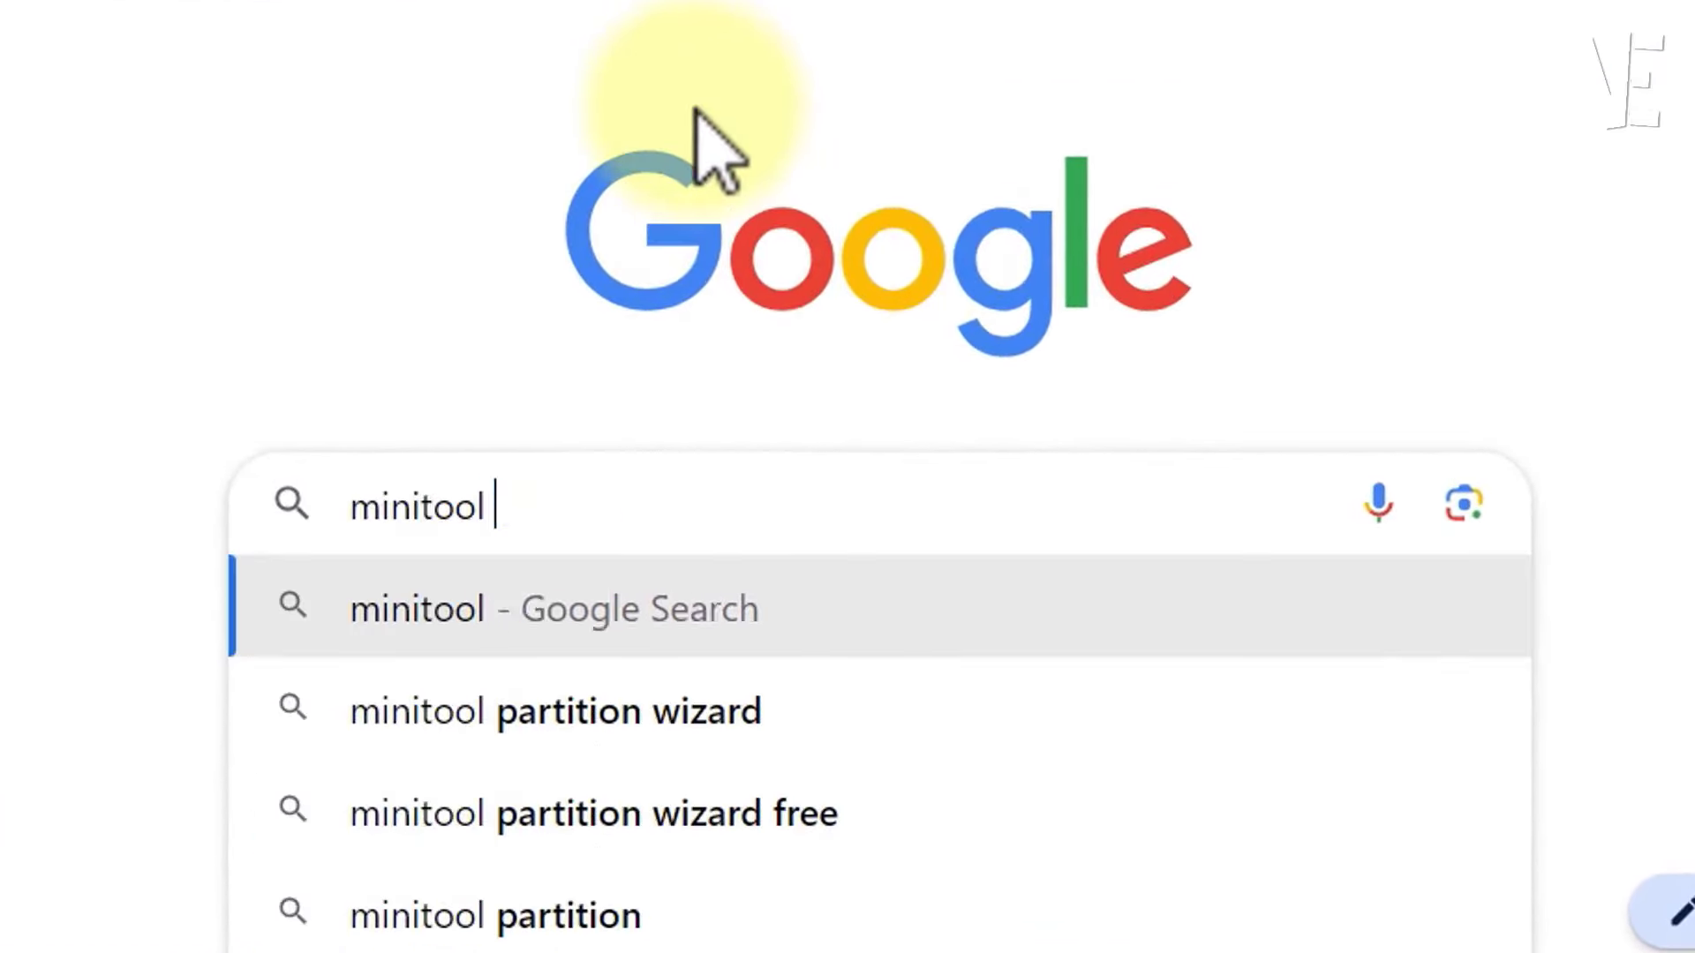
text(partition wizard)
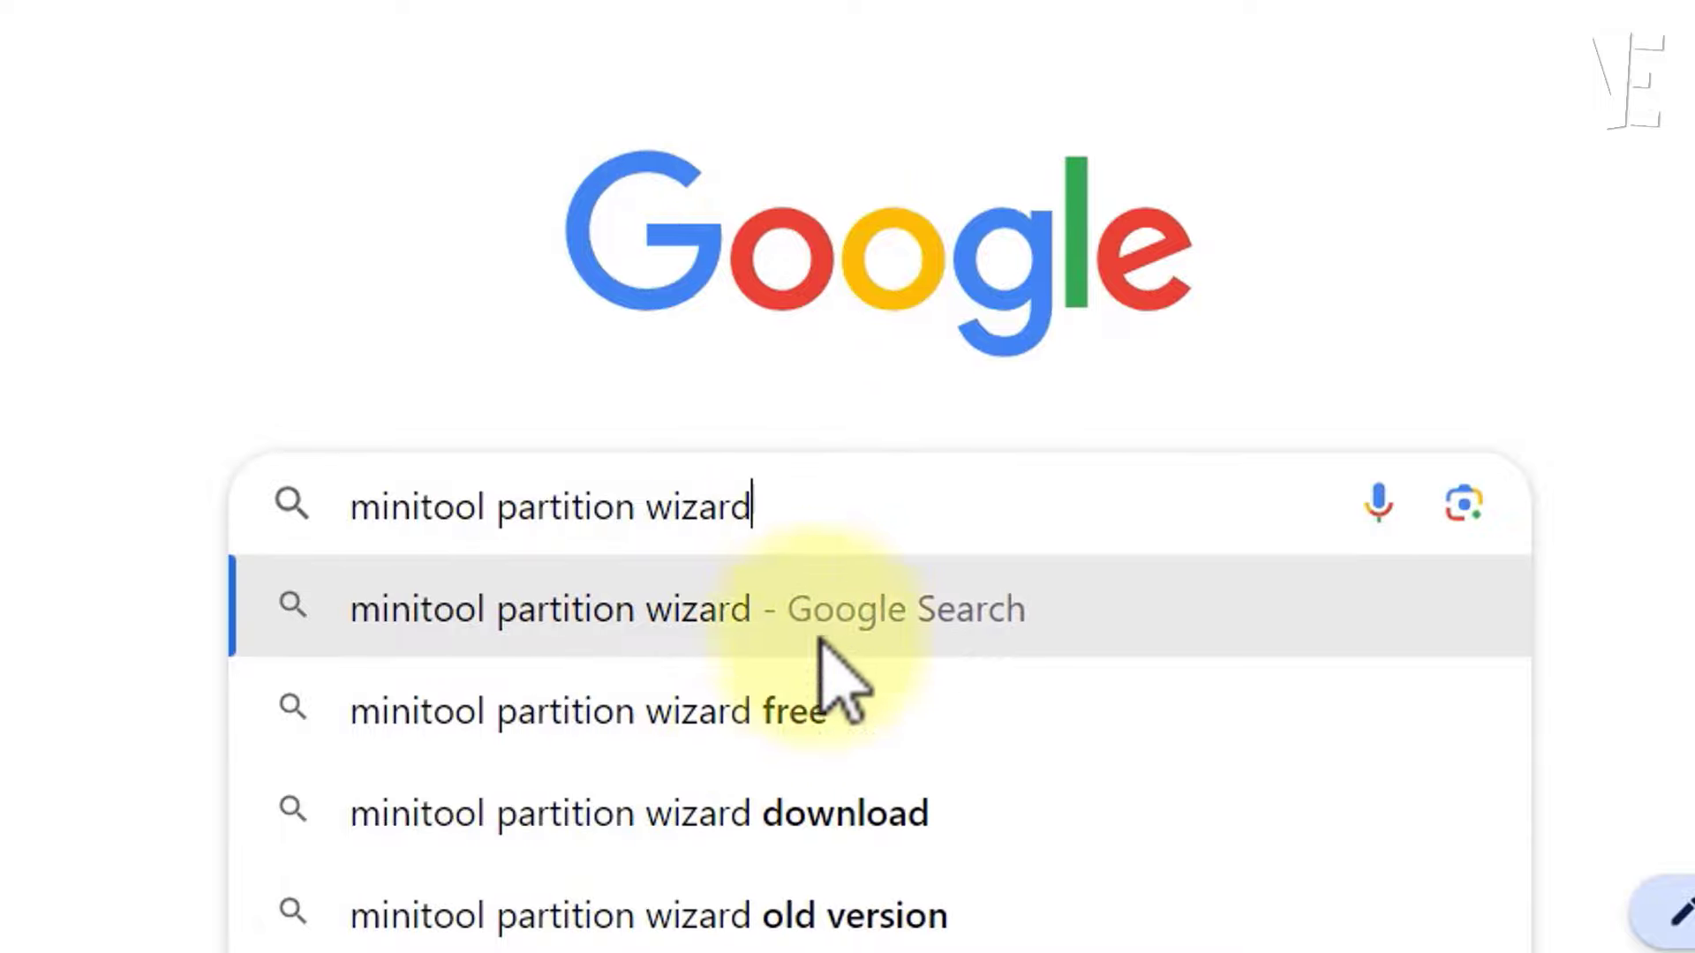
click(611, 713)
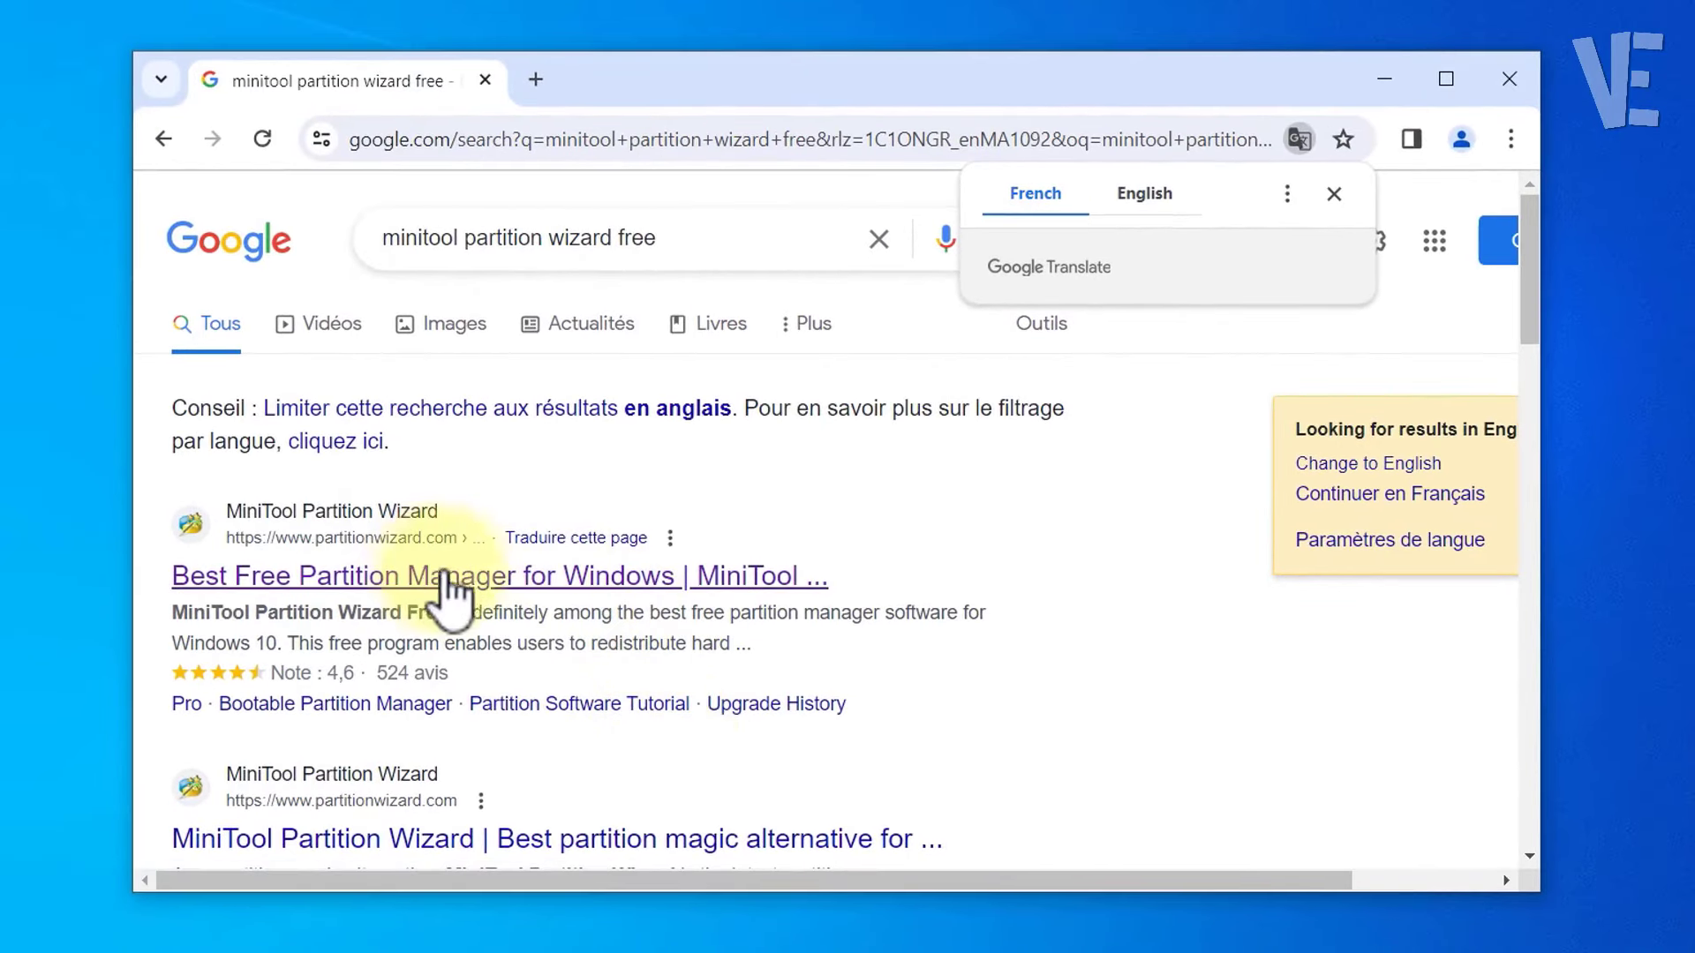
click(458, 576)
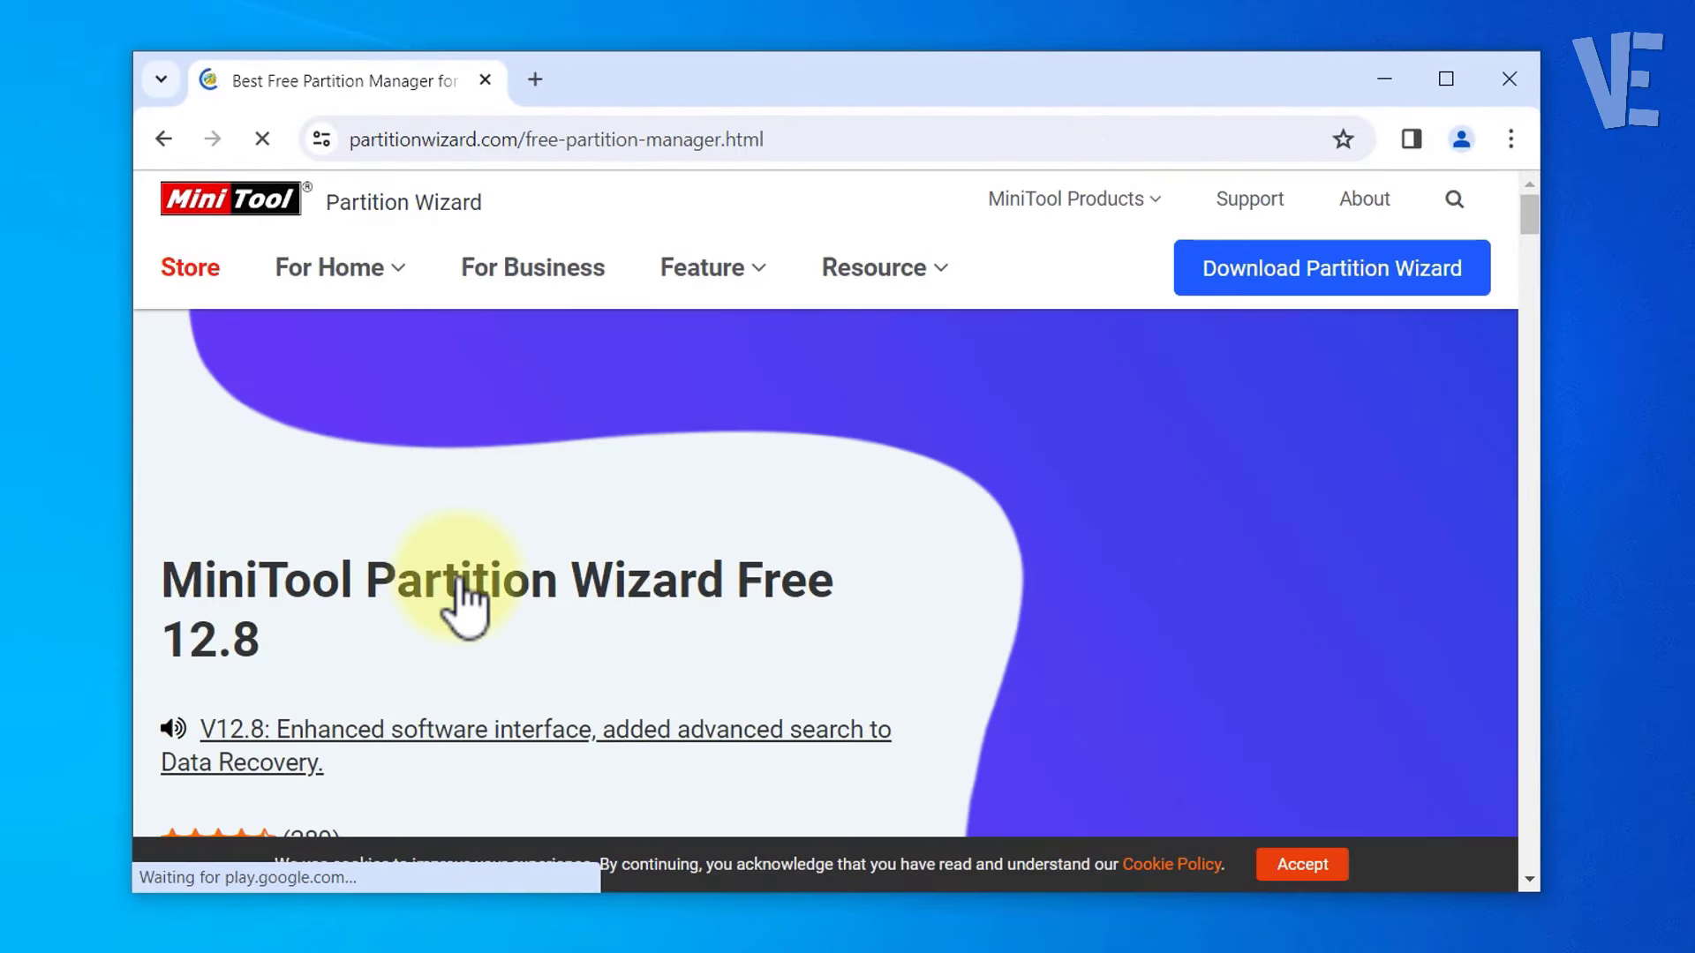
Step: Download MiniTool Partition Wizard Free and run pw-free-online.exe, allowing it to make changes to the device
scroll(749, 526, down, 2)
scroll(749, 526, down, 6)
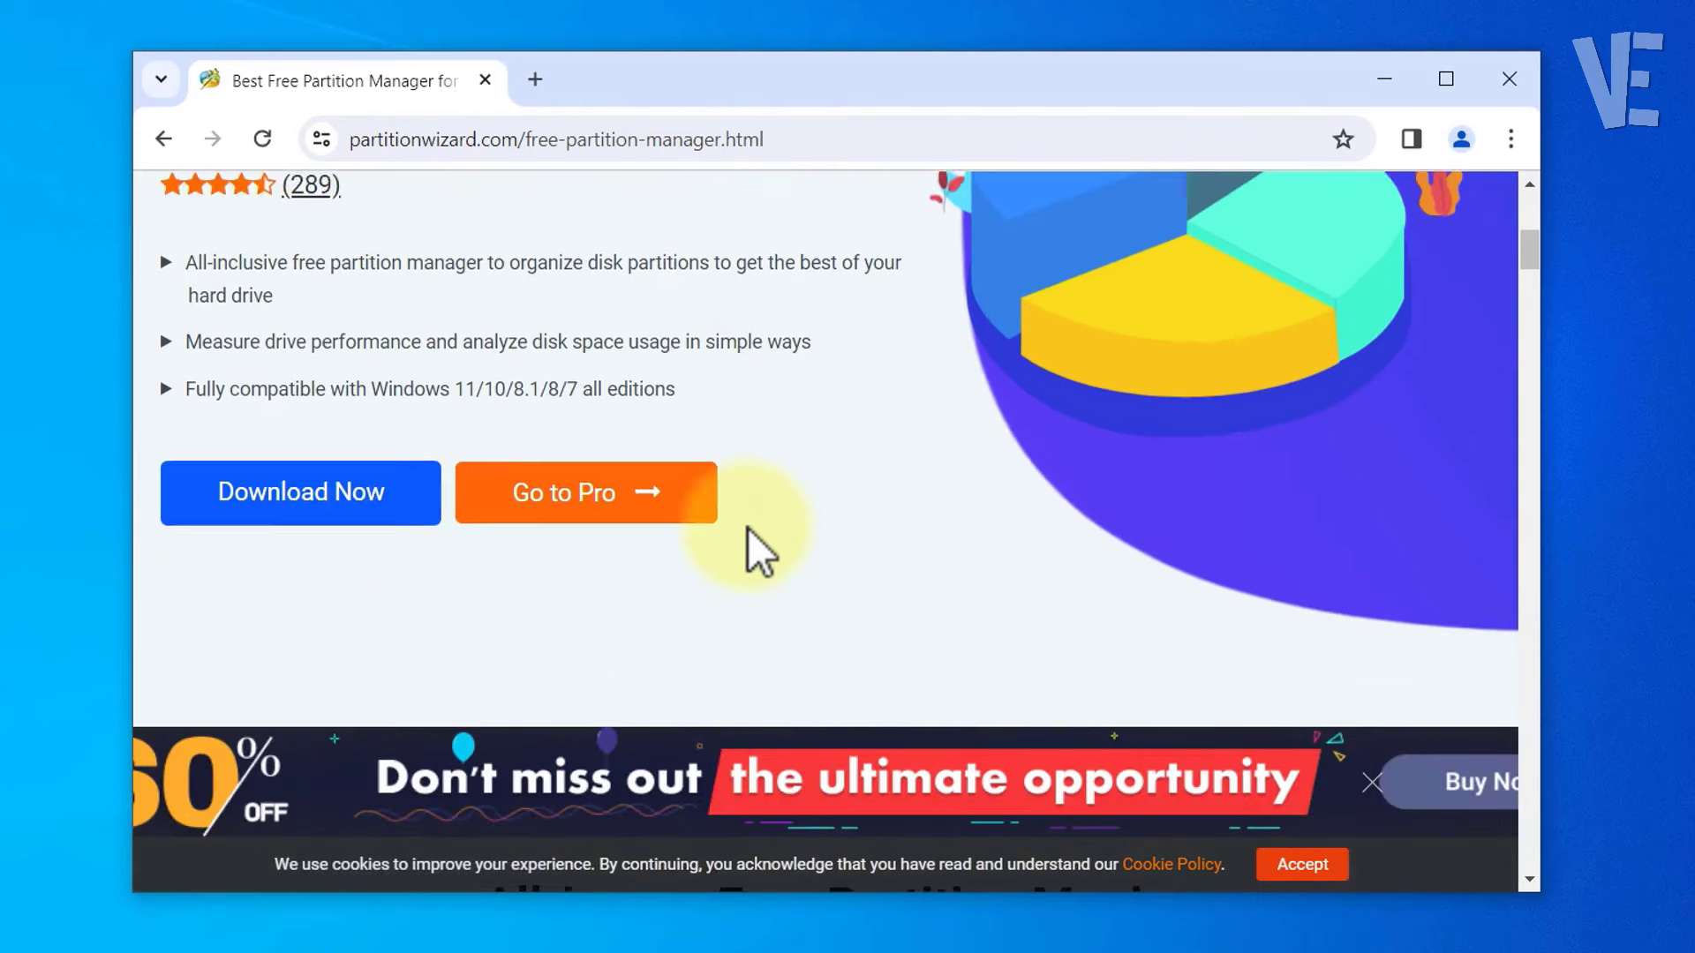
click(344, 450)
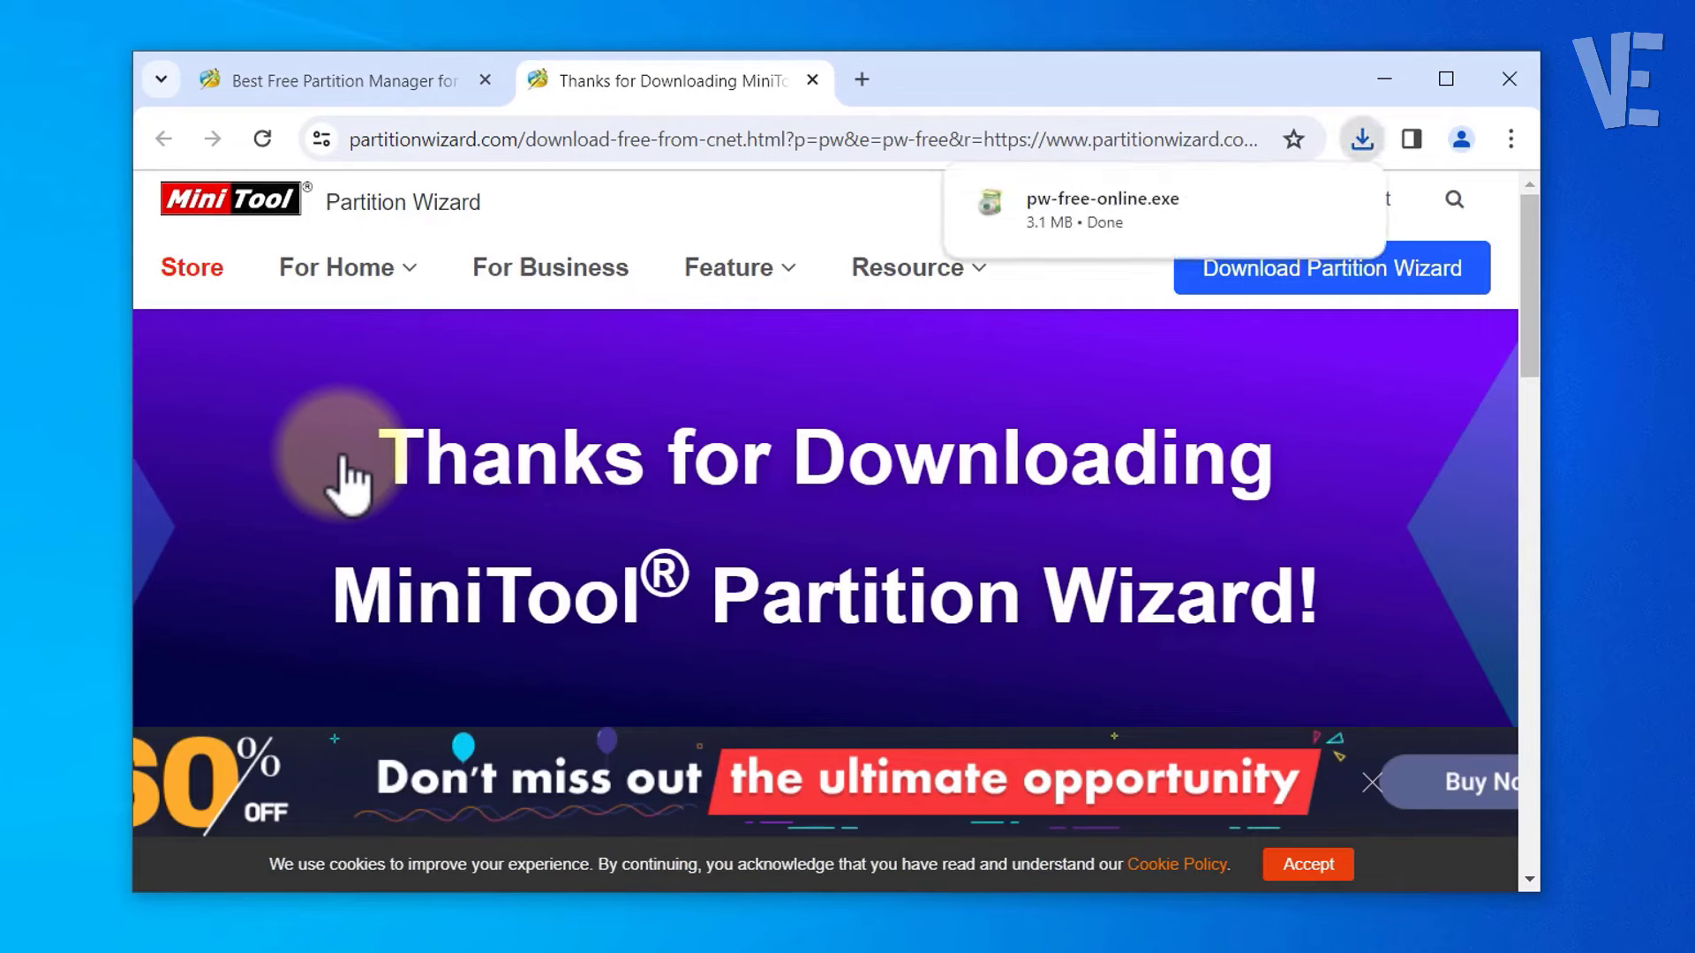
click(1099, 217)
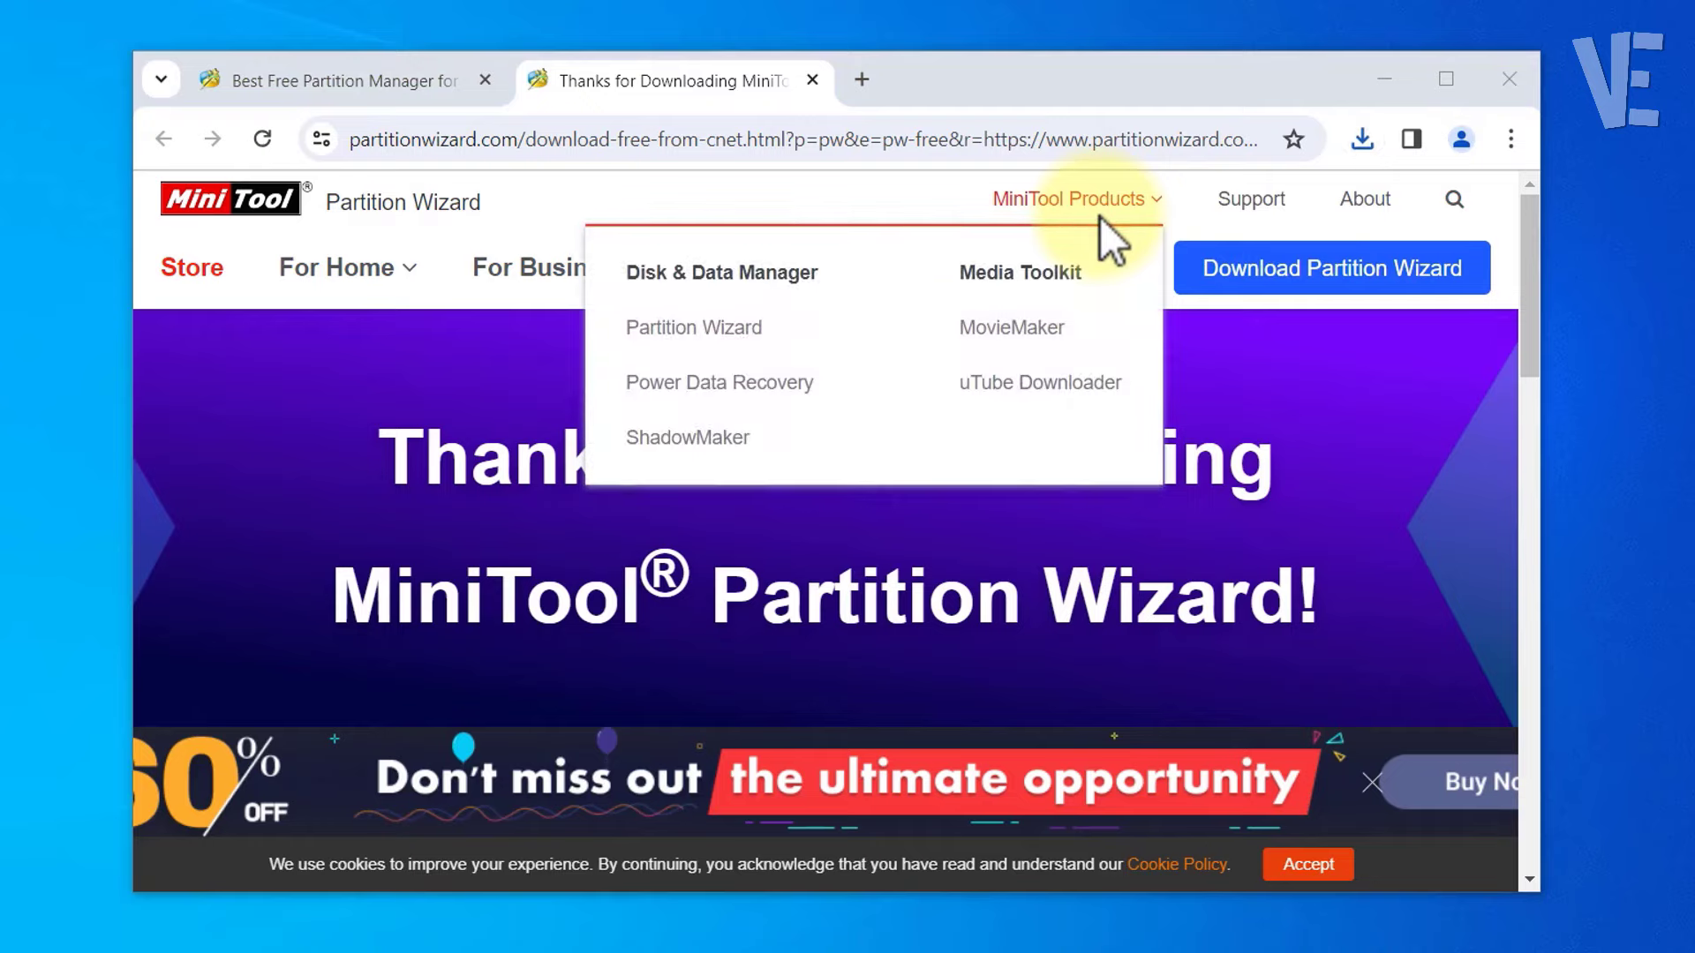
click(1510, 81)
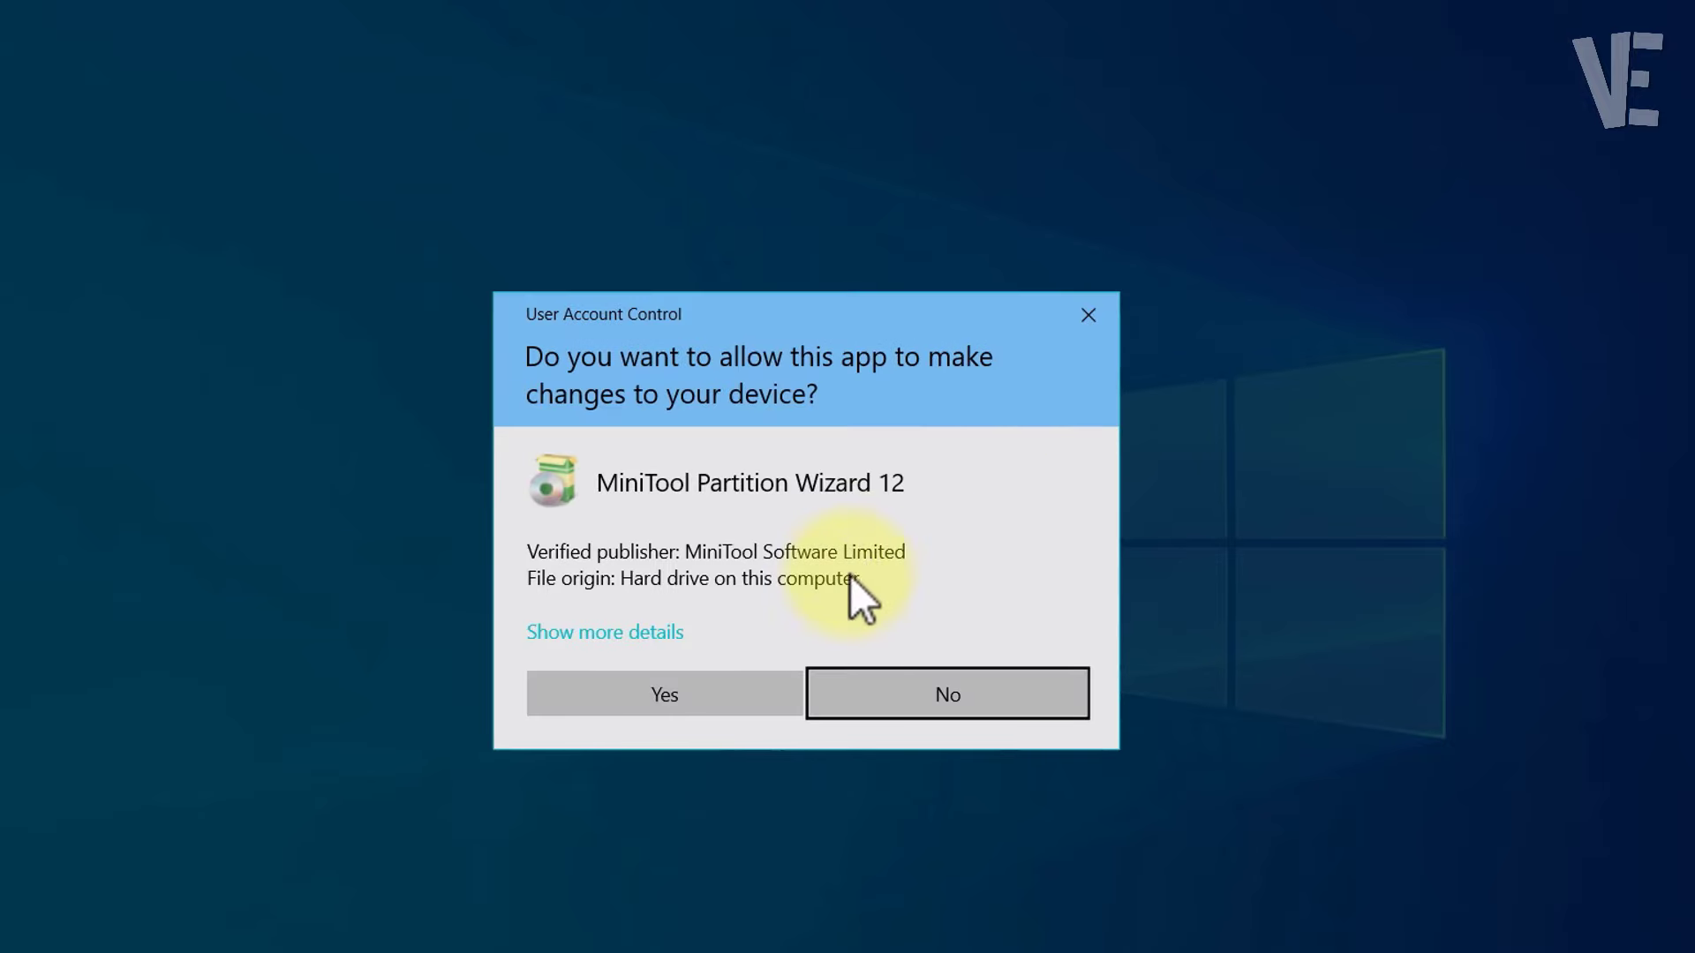
click(692, 685)
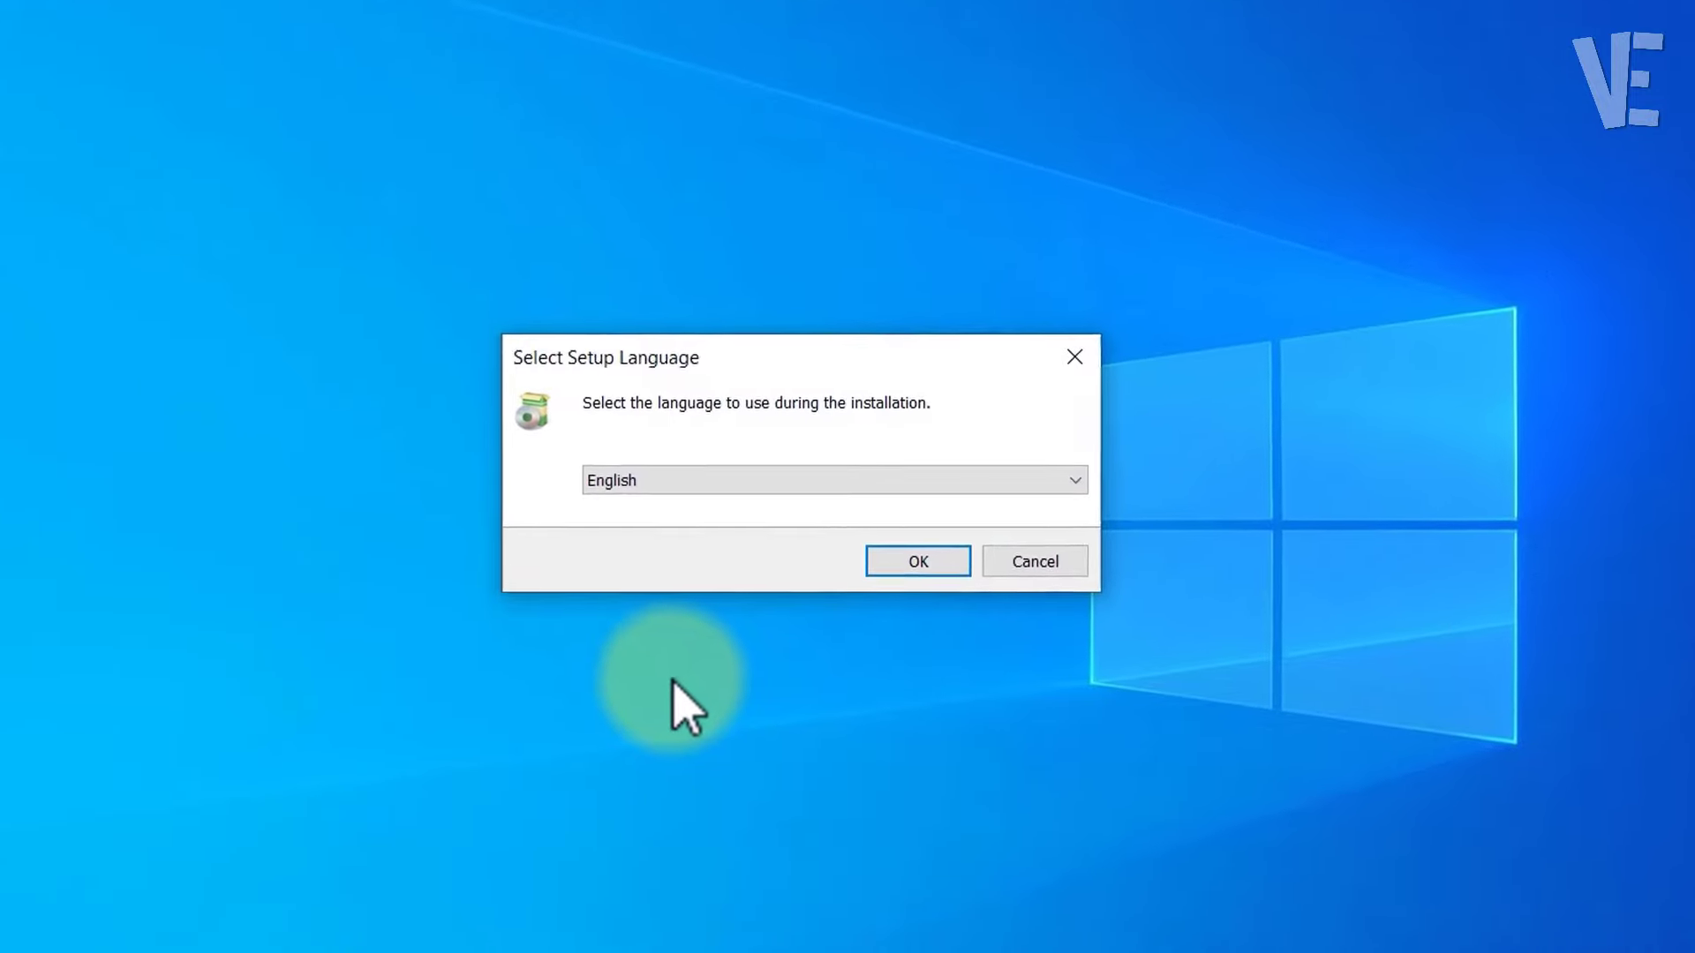
Step: Choose English as the setup language and continue installing the free edition
click(679, 480)
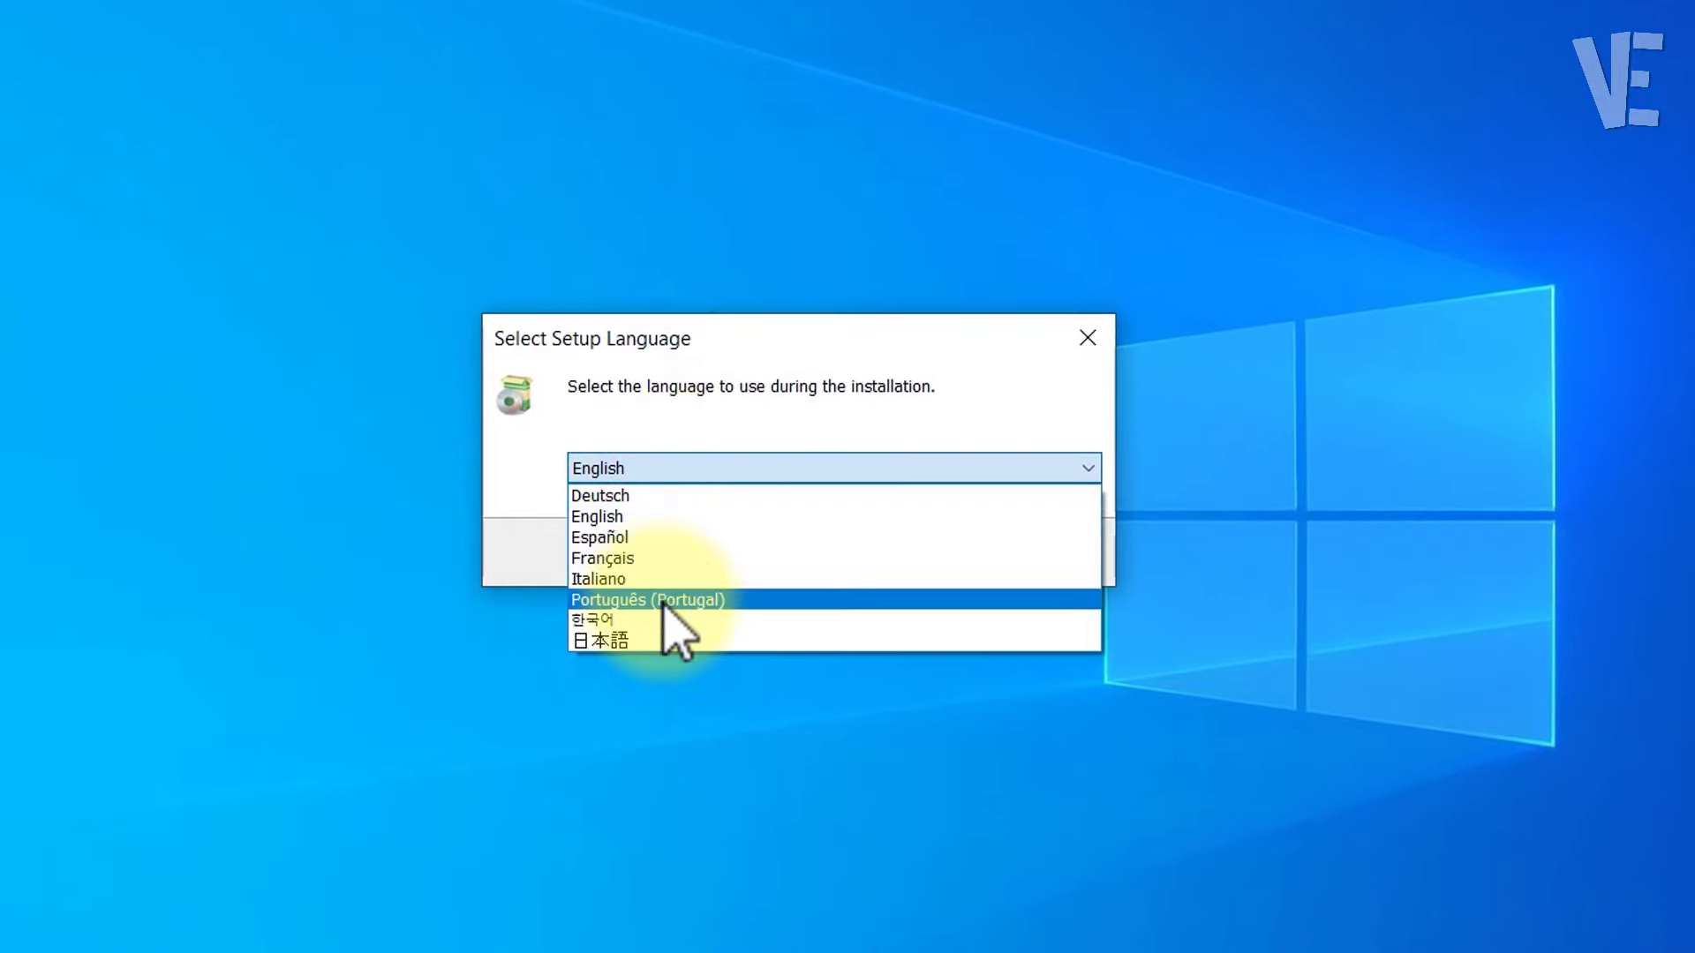
click(673, 518)
click(914, 560)
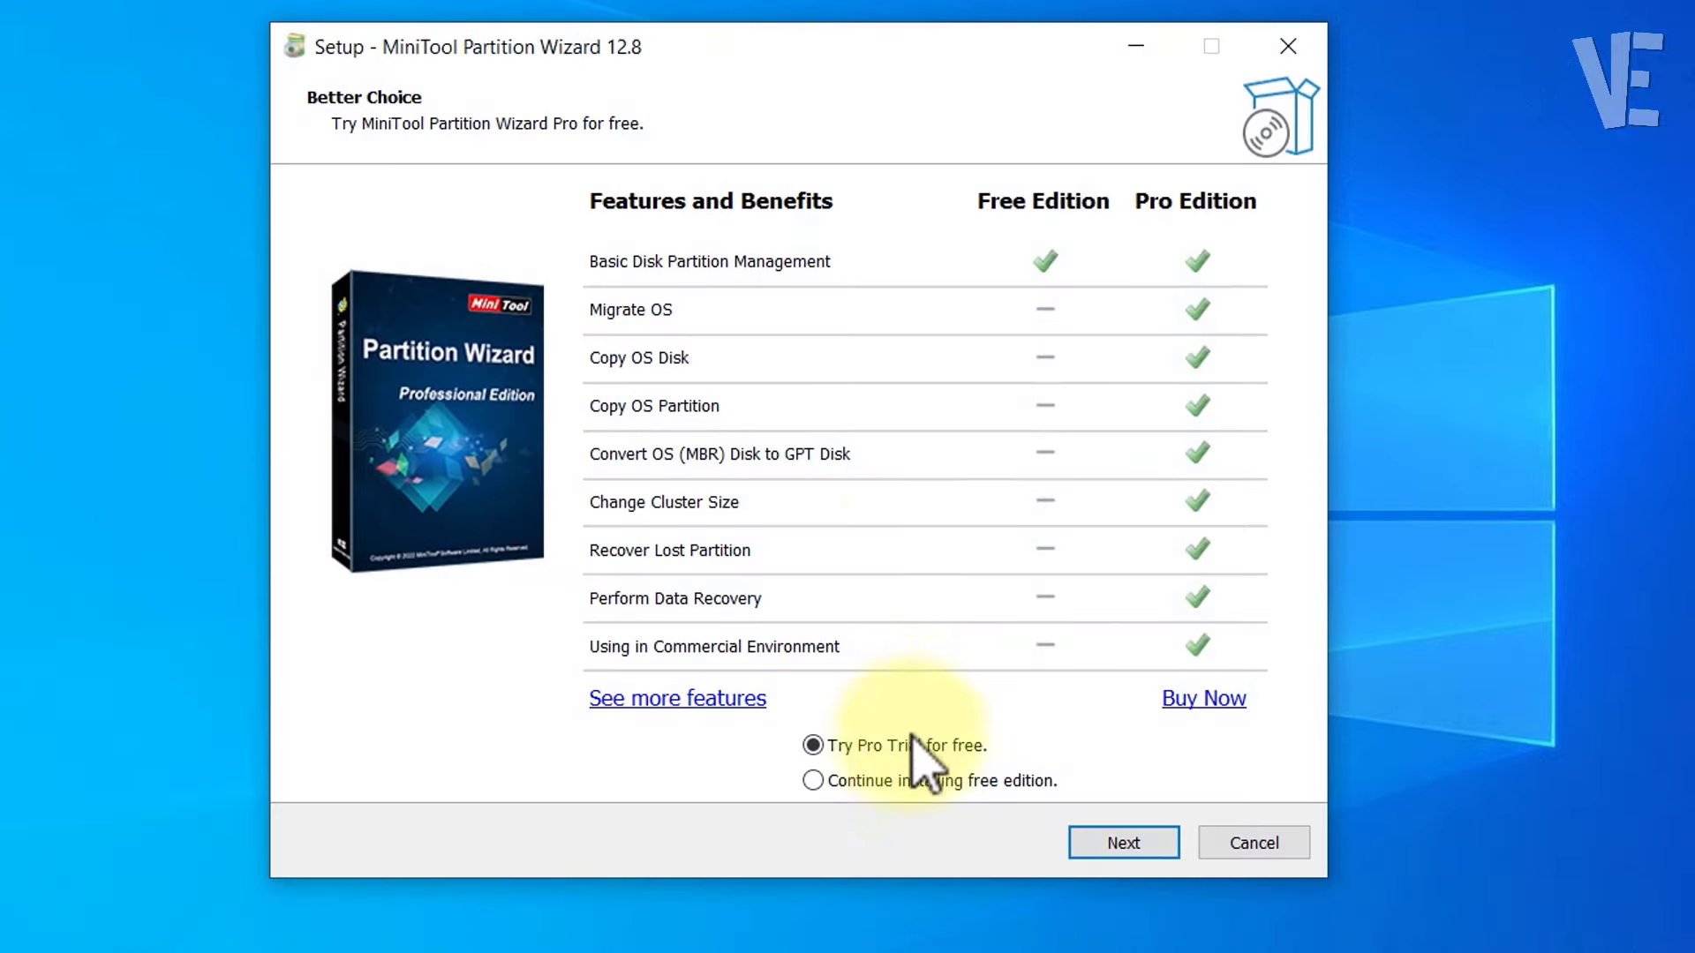
click(901, 779)
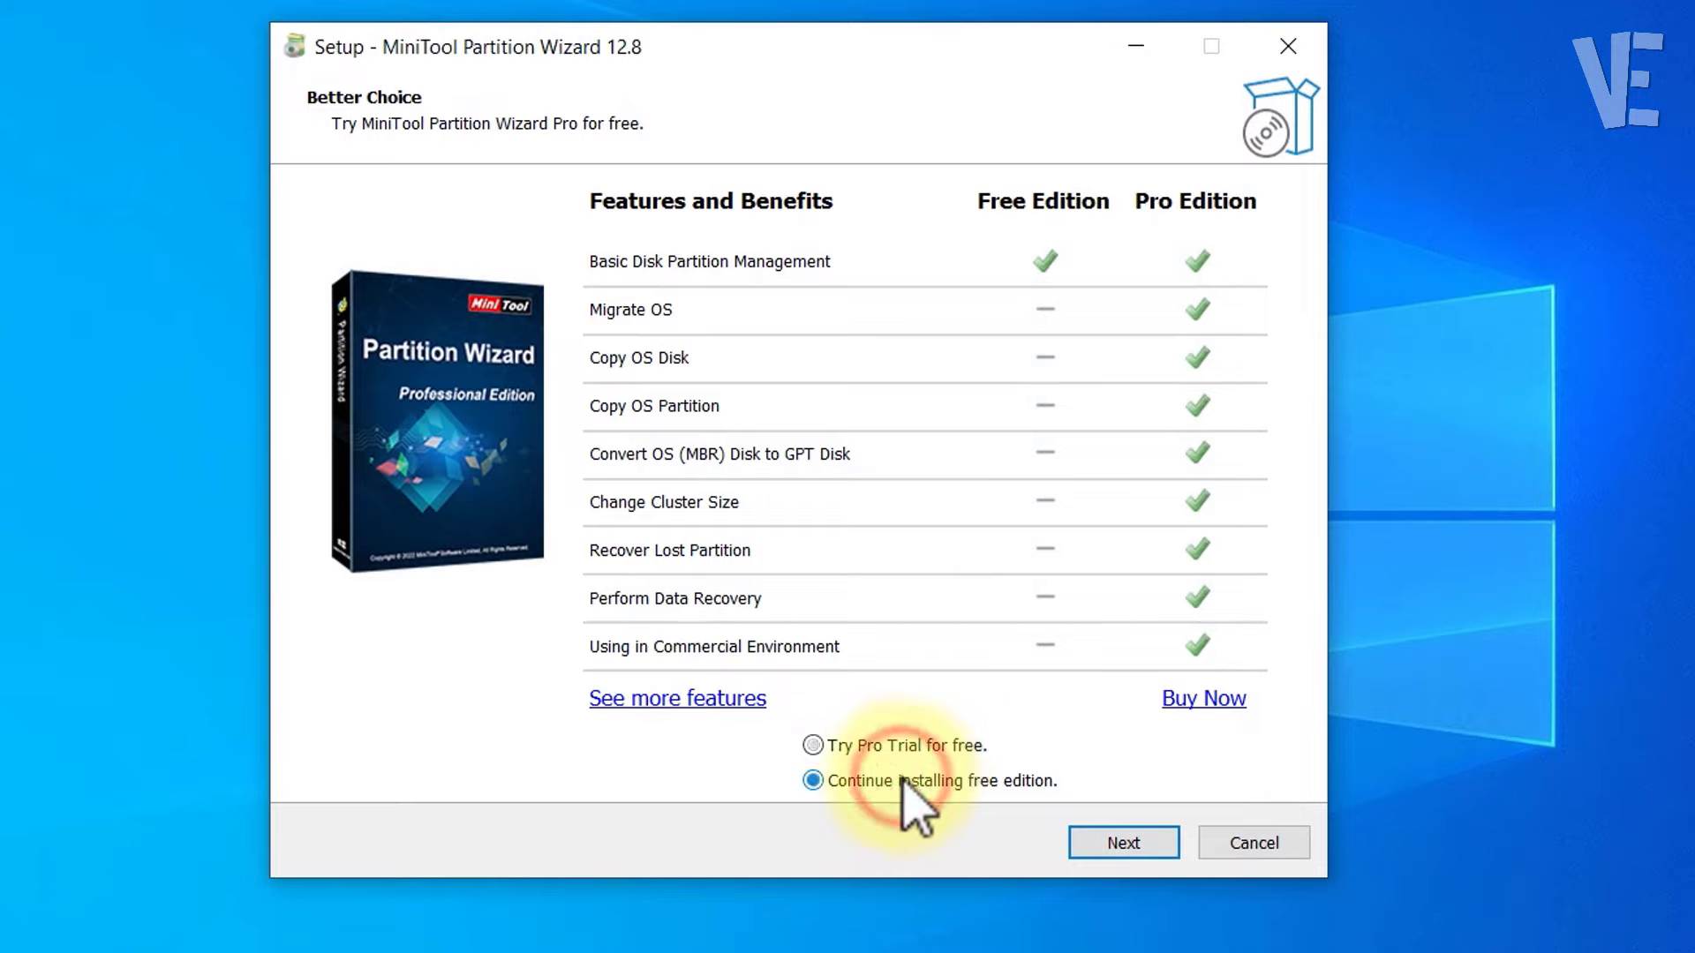
click(1126, 841)
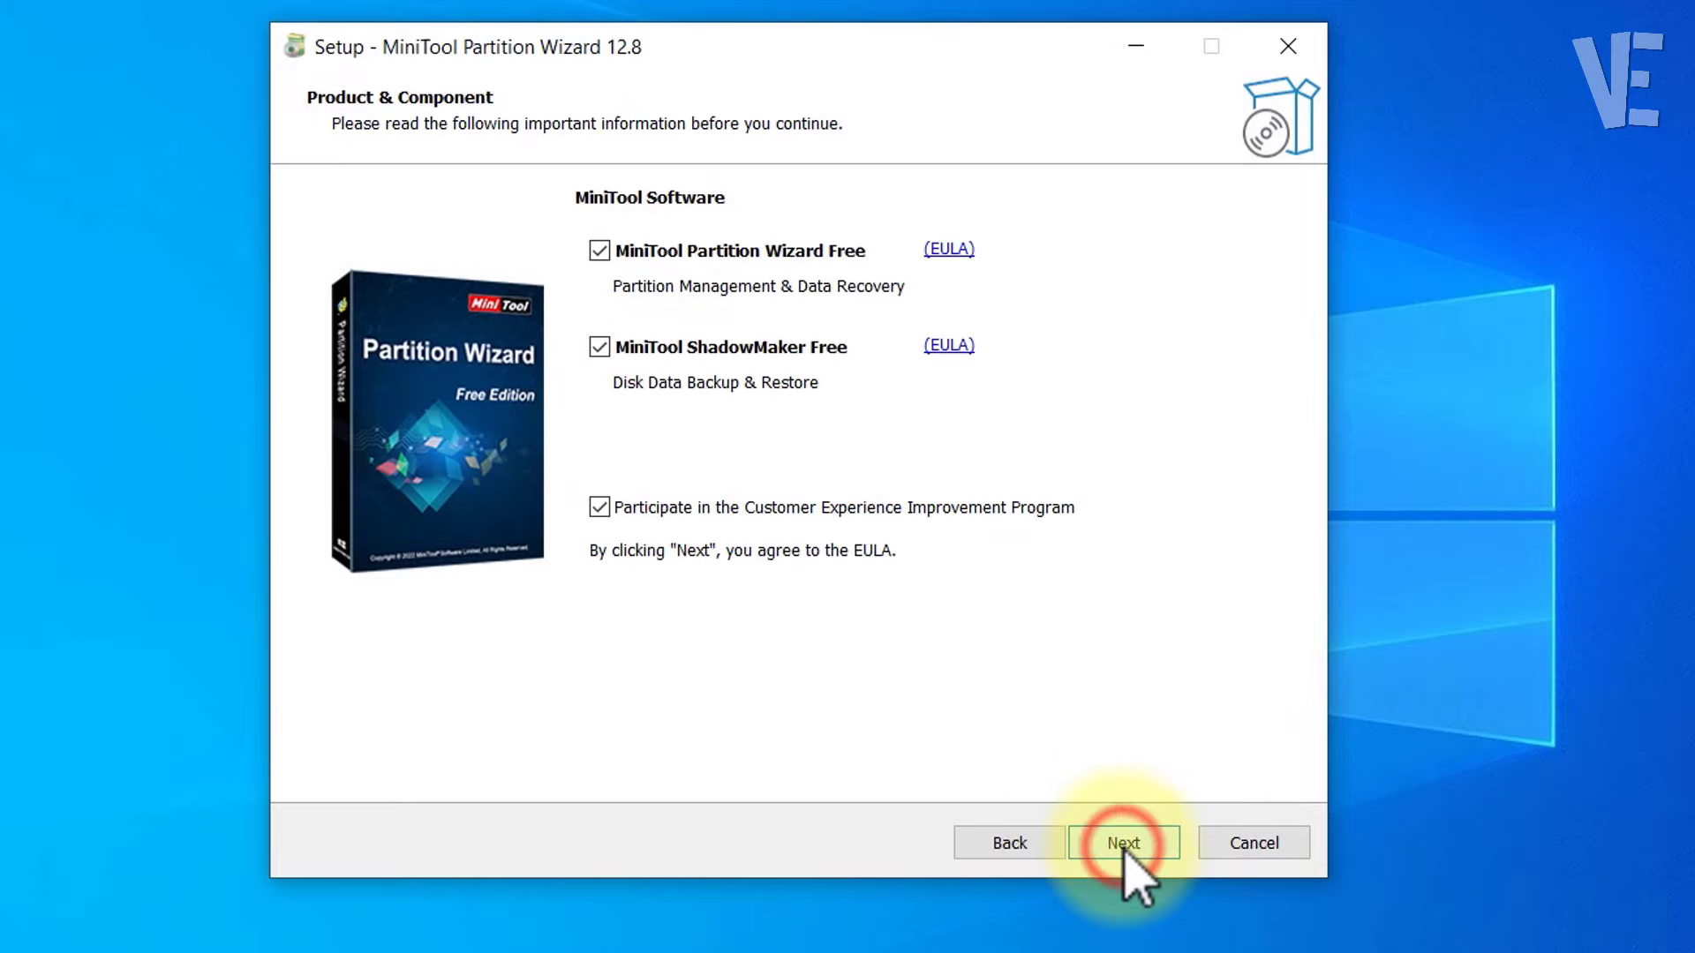
Step: Exclude MiniTool ShadowMaker Free and the Customer Experience Improvement Program, and install to C:\Program Files\MiniTool Partition Wizard 12
click(600, 507)
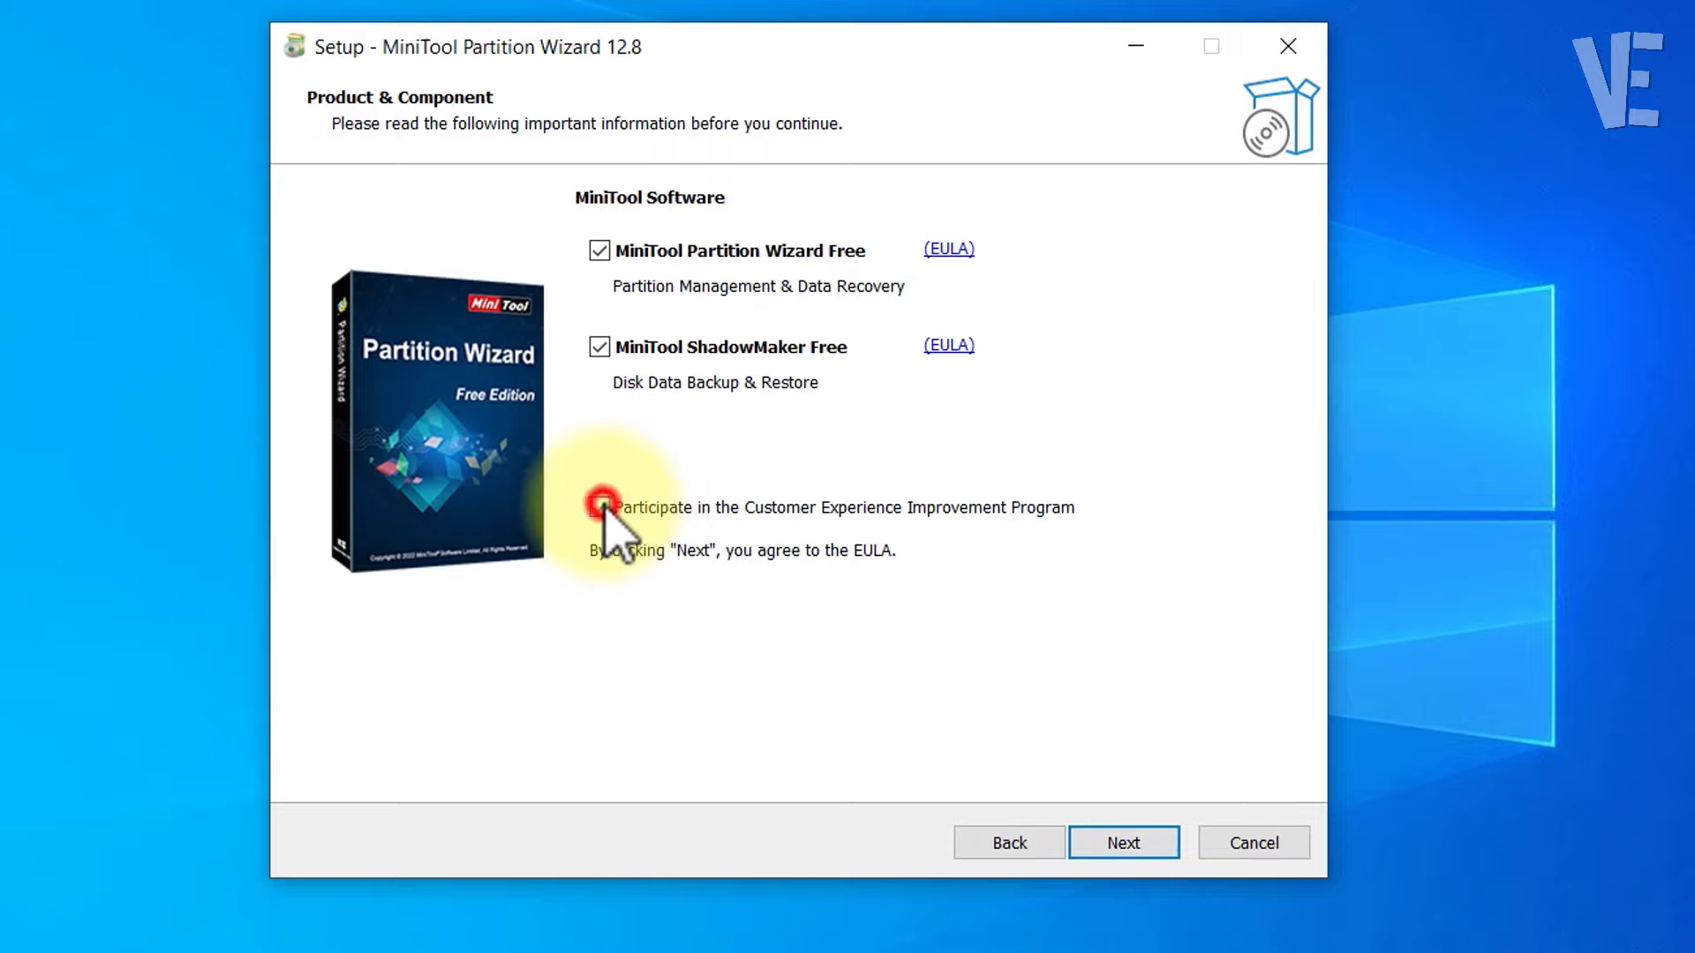
click(600, 347)
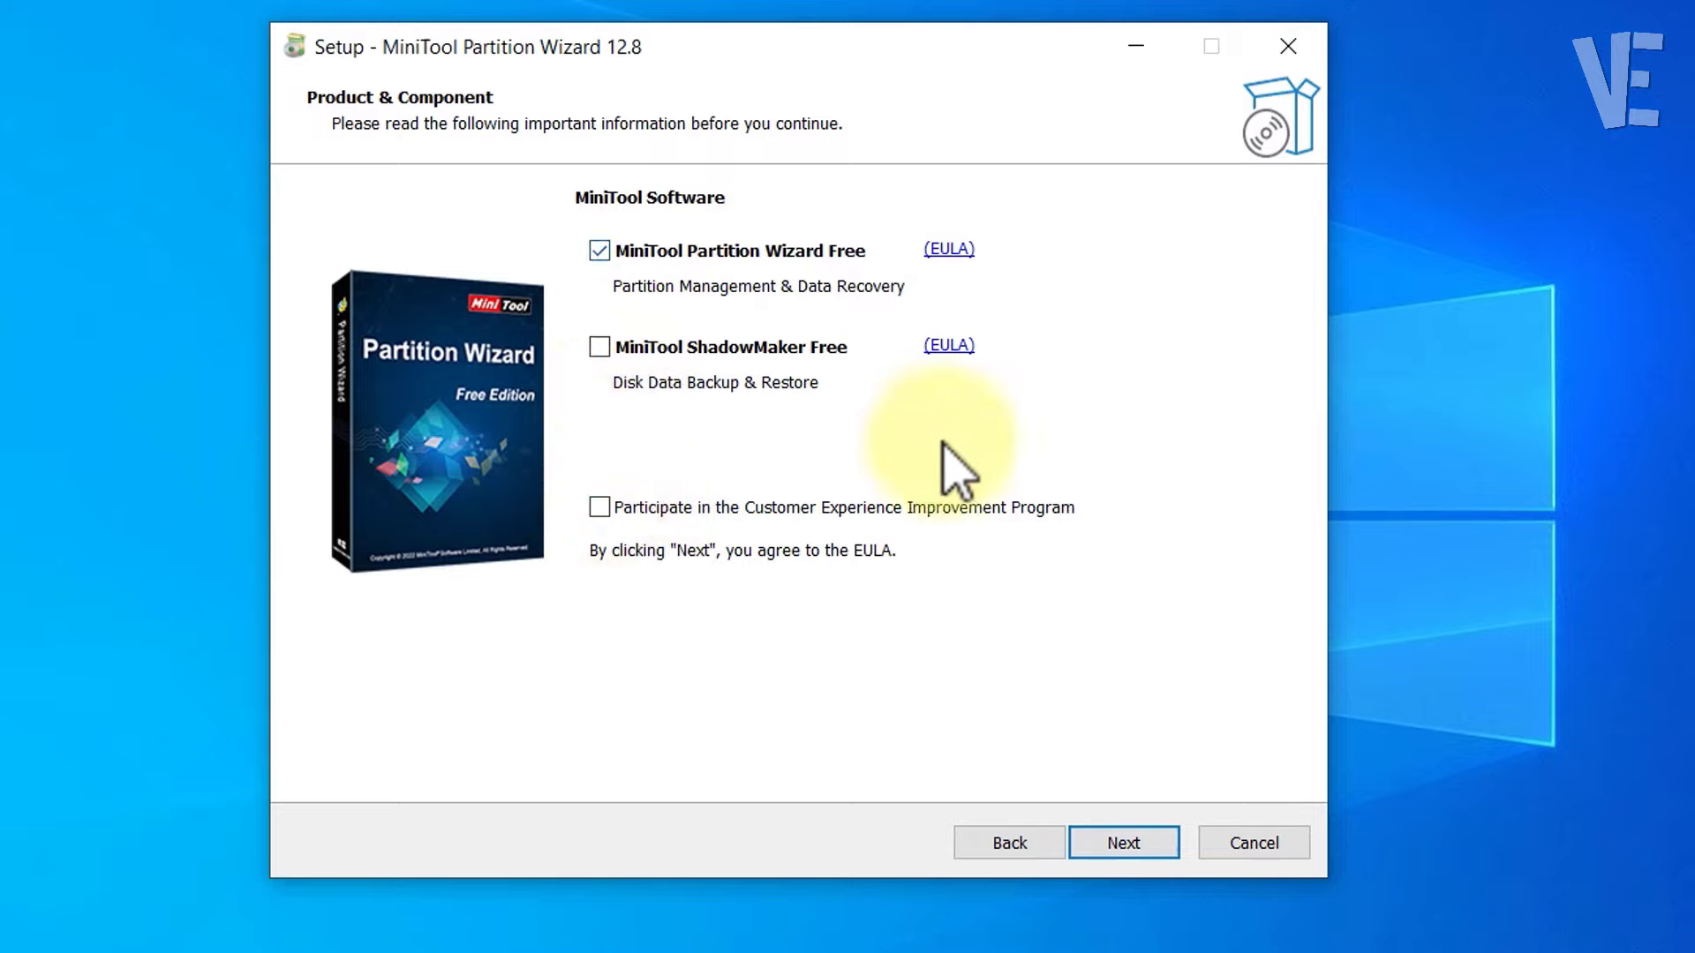
click(1159, 838)
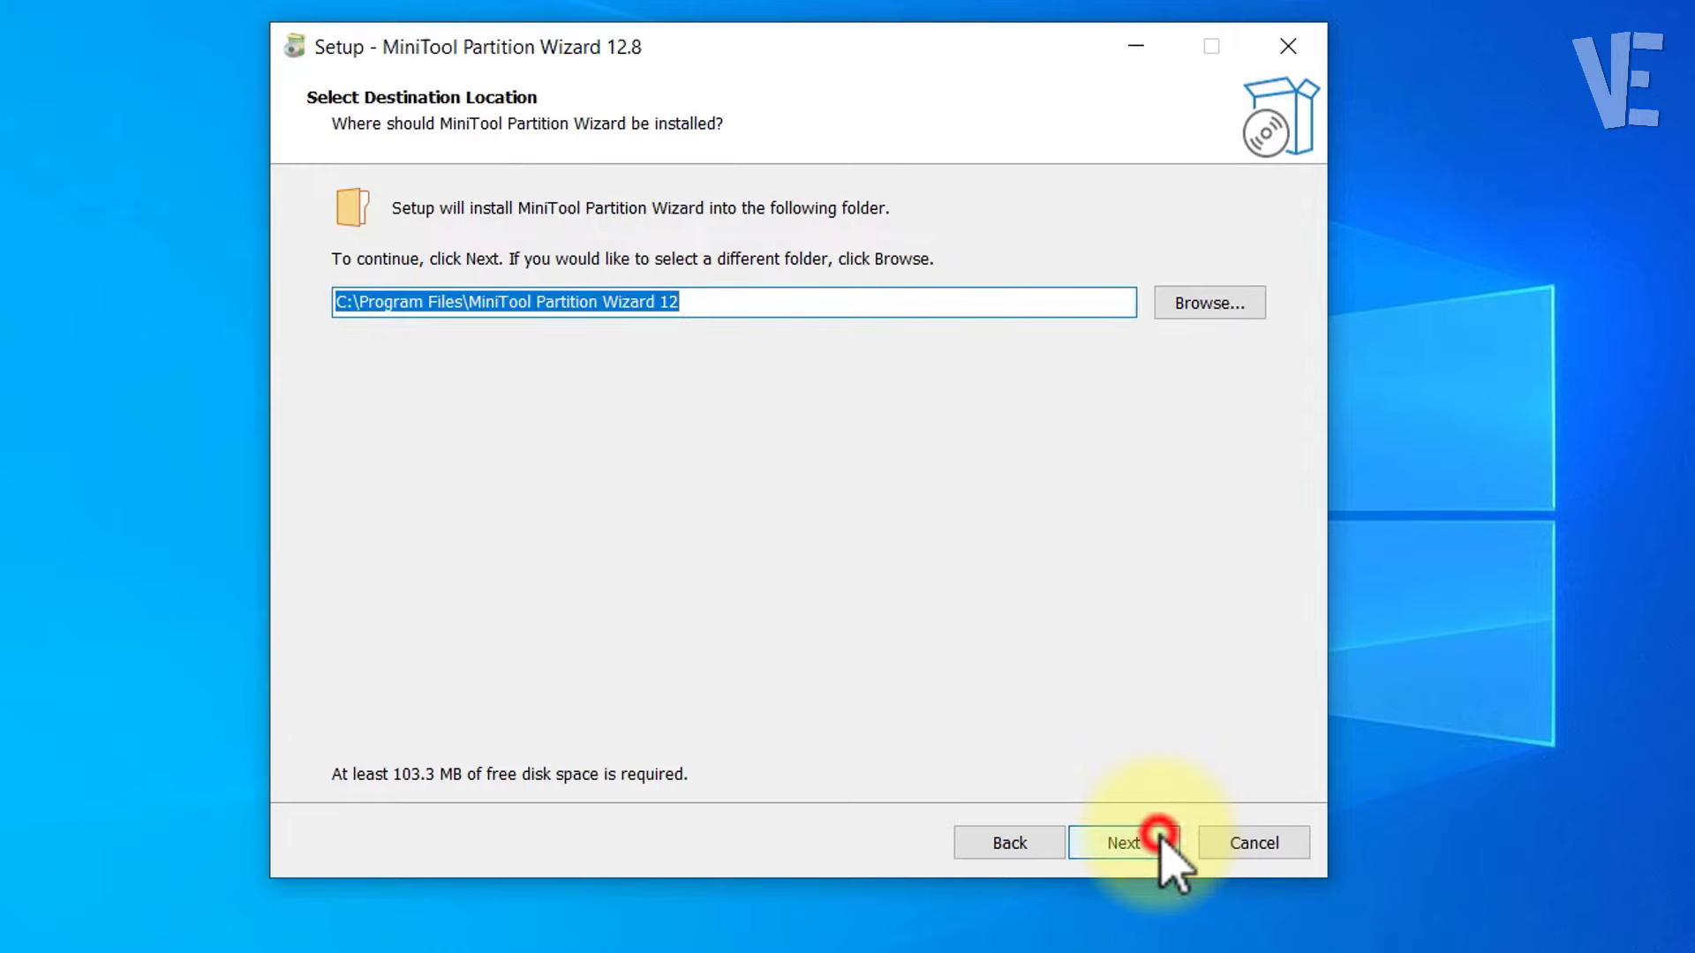
click(1160, 837)
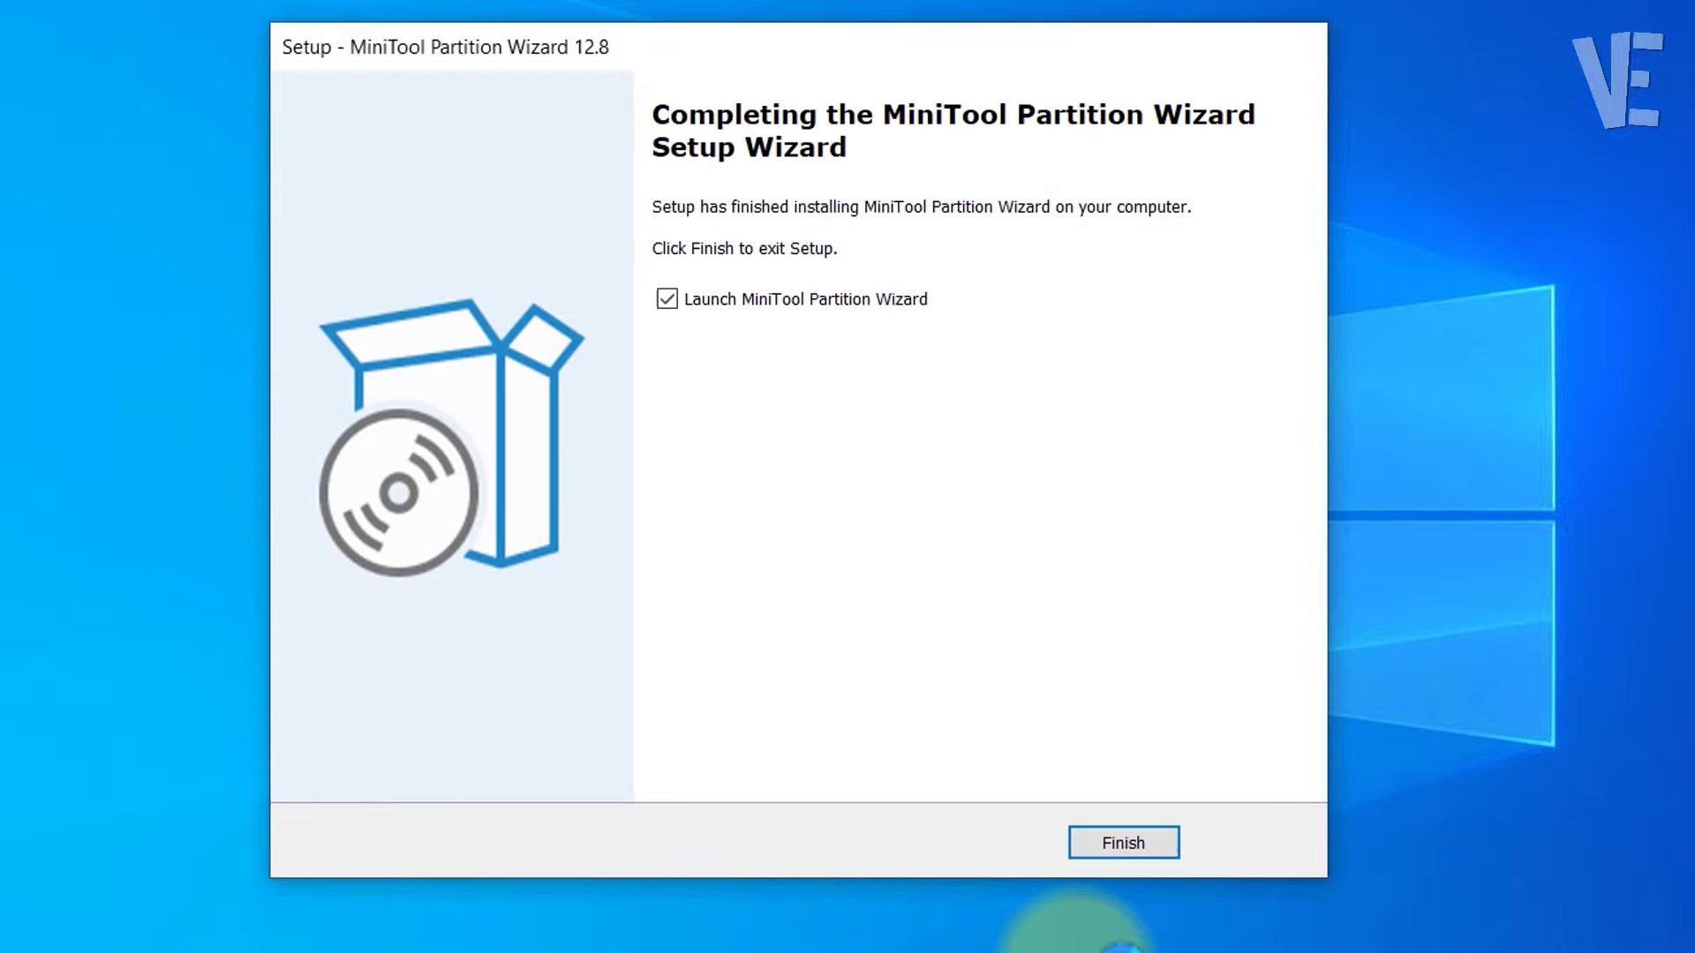
Step: Finish setup with MiniTool Partition Wizard launched, and close the browser page and the promotional message
click(1118, 843)
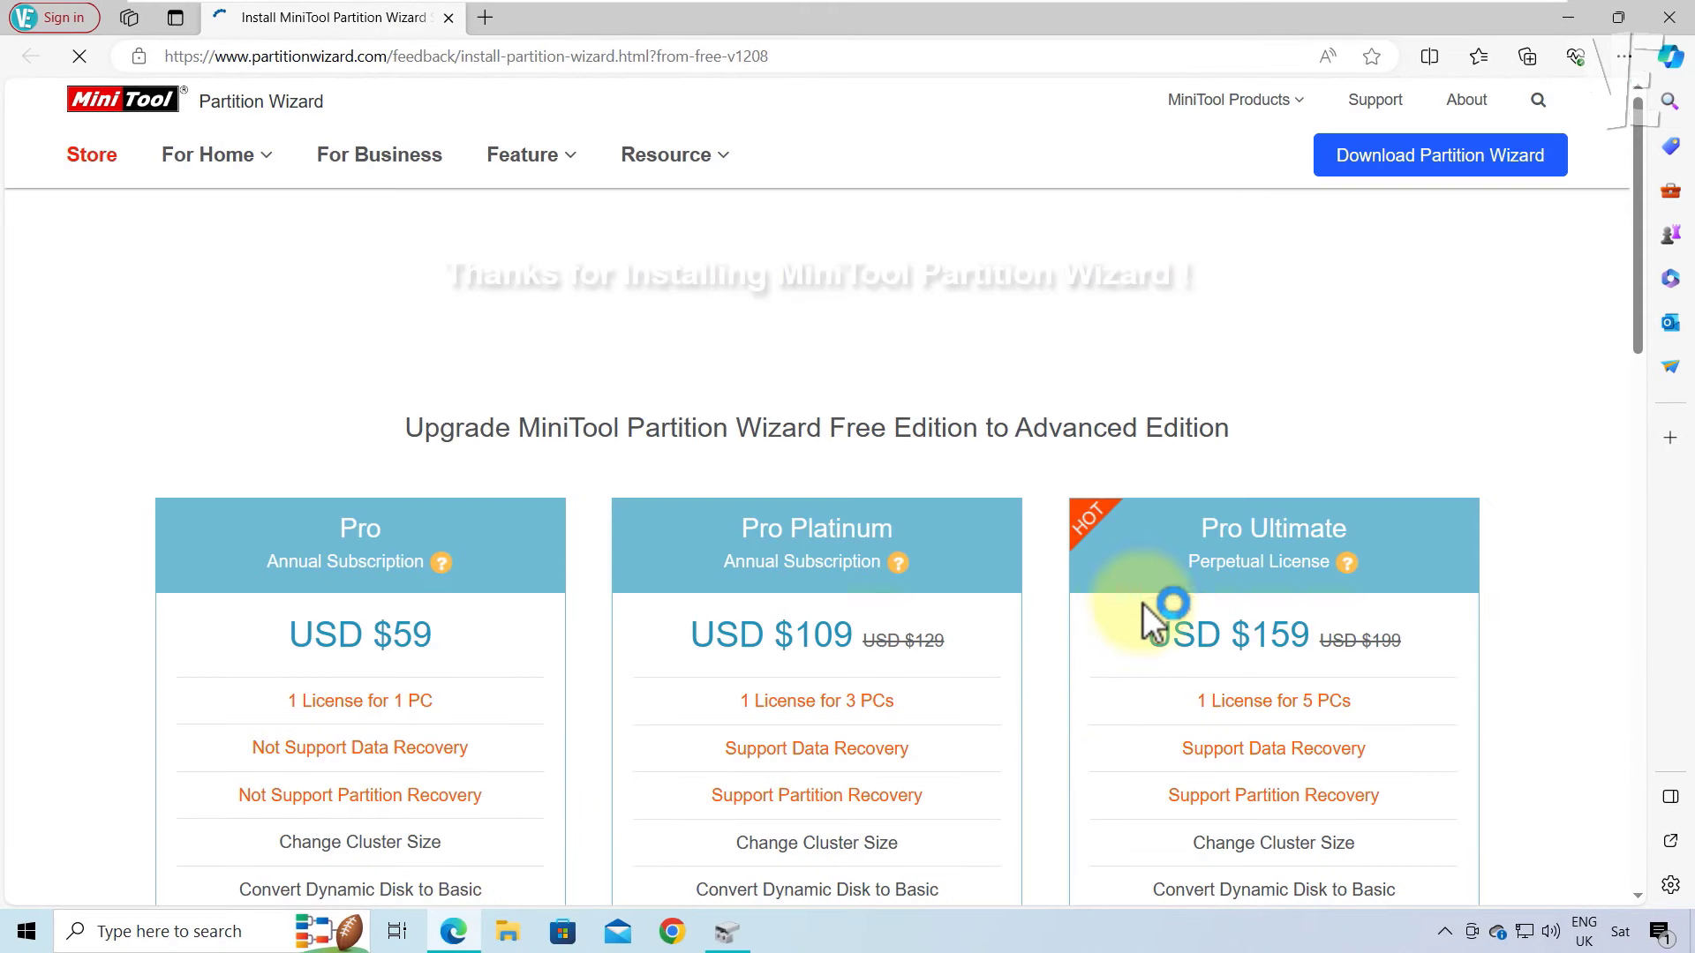
click(1668, 17)
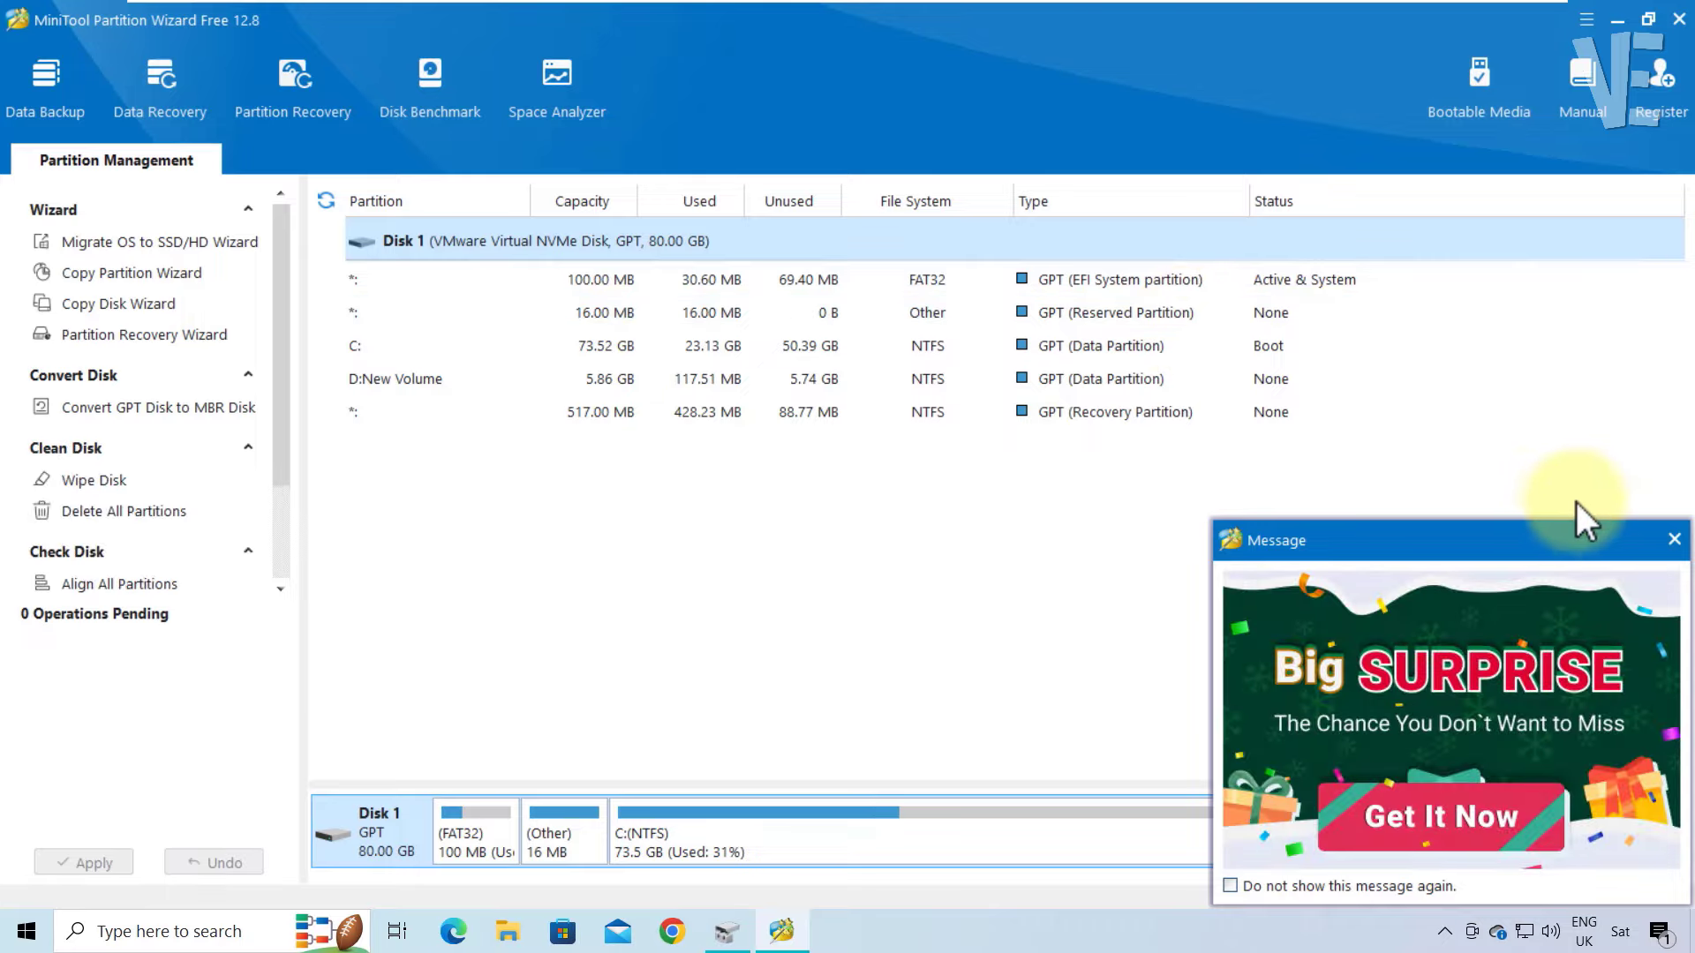
click(1674, 539)
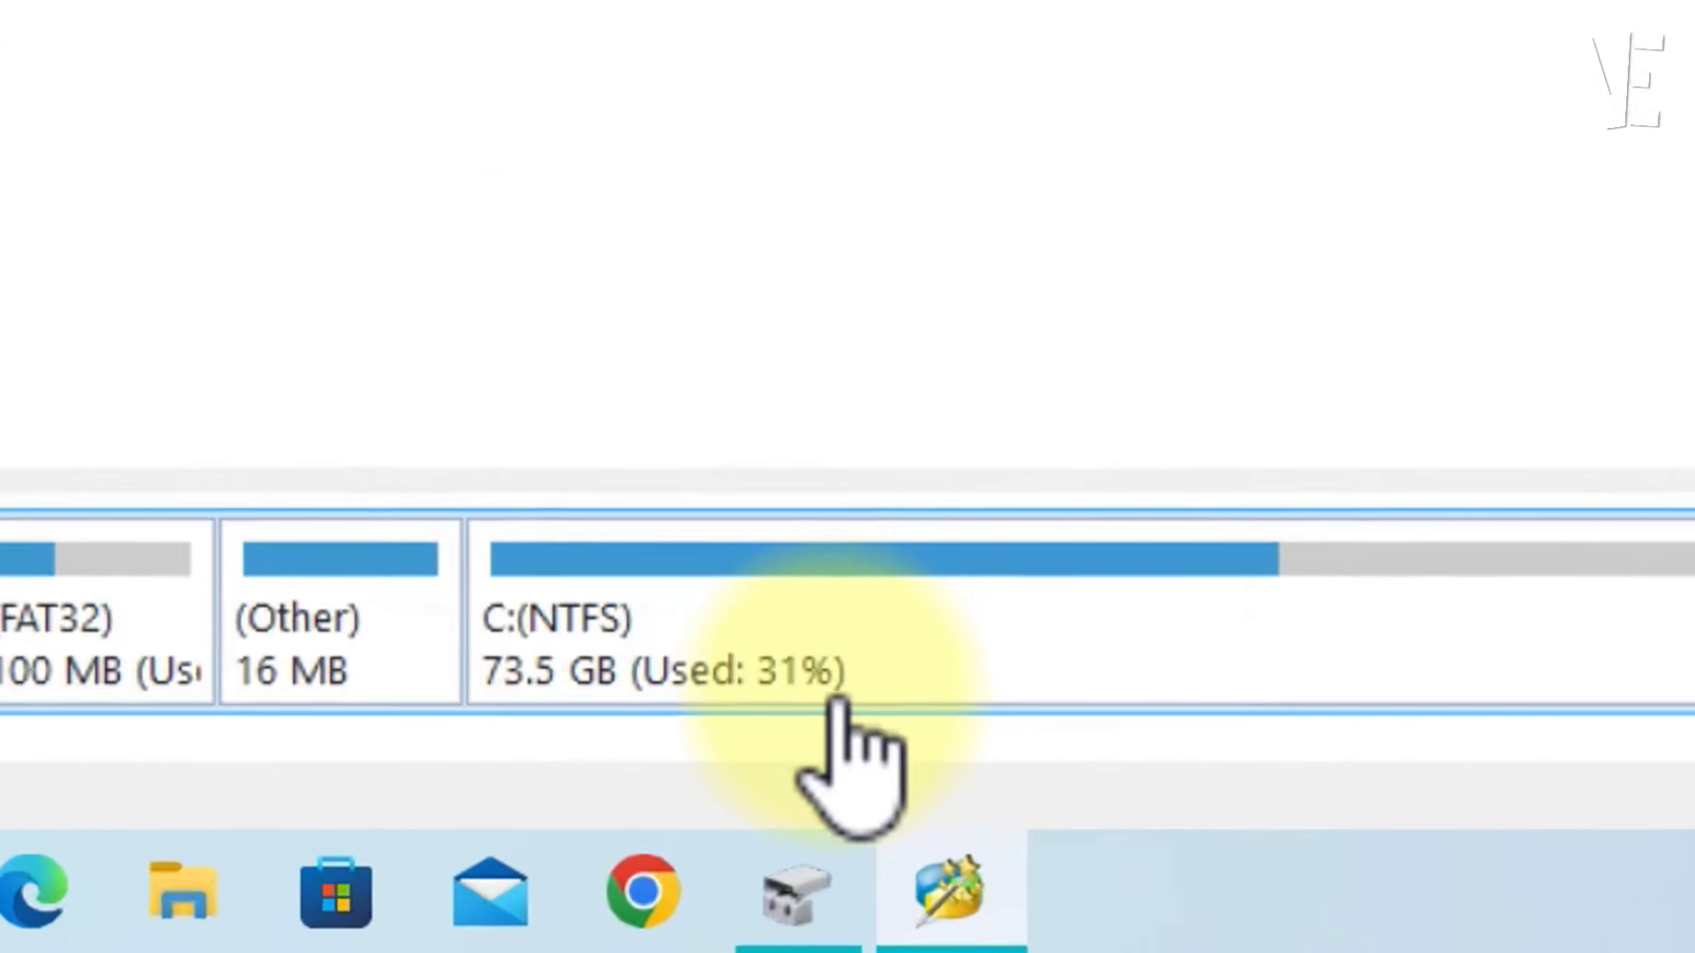
Step: Resize the C: partition to about 71.5 GB, leaving about 2 GB of unallocated space after it
click(697, 843)
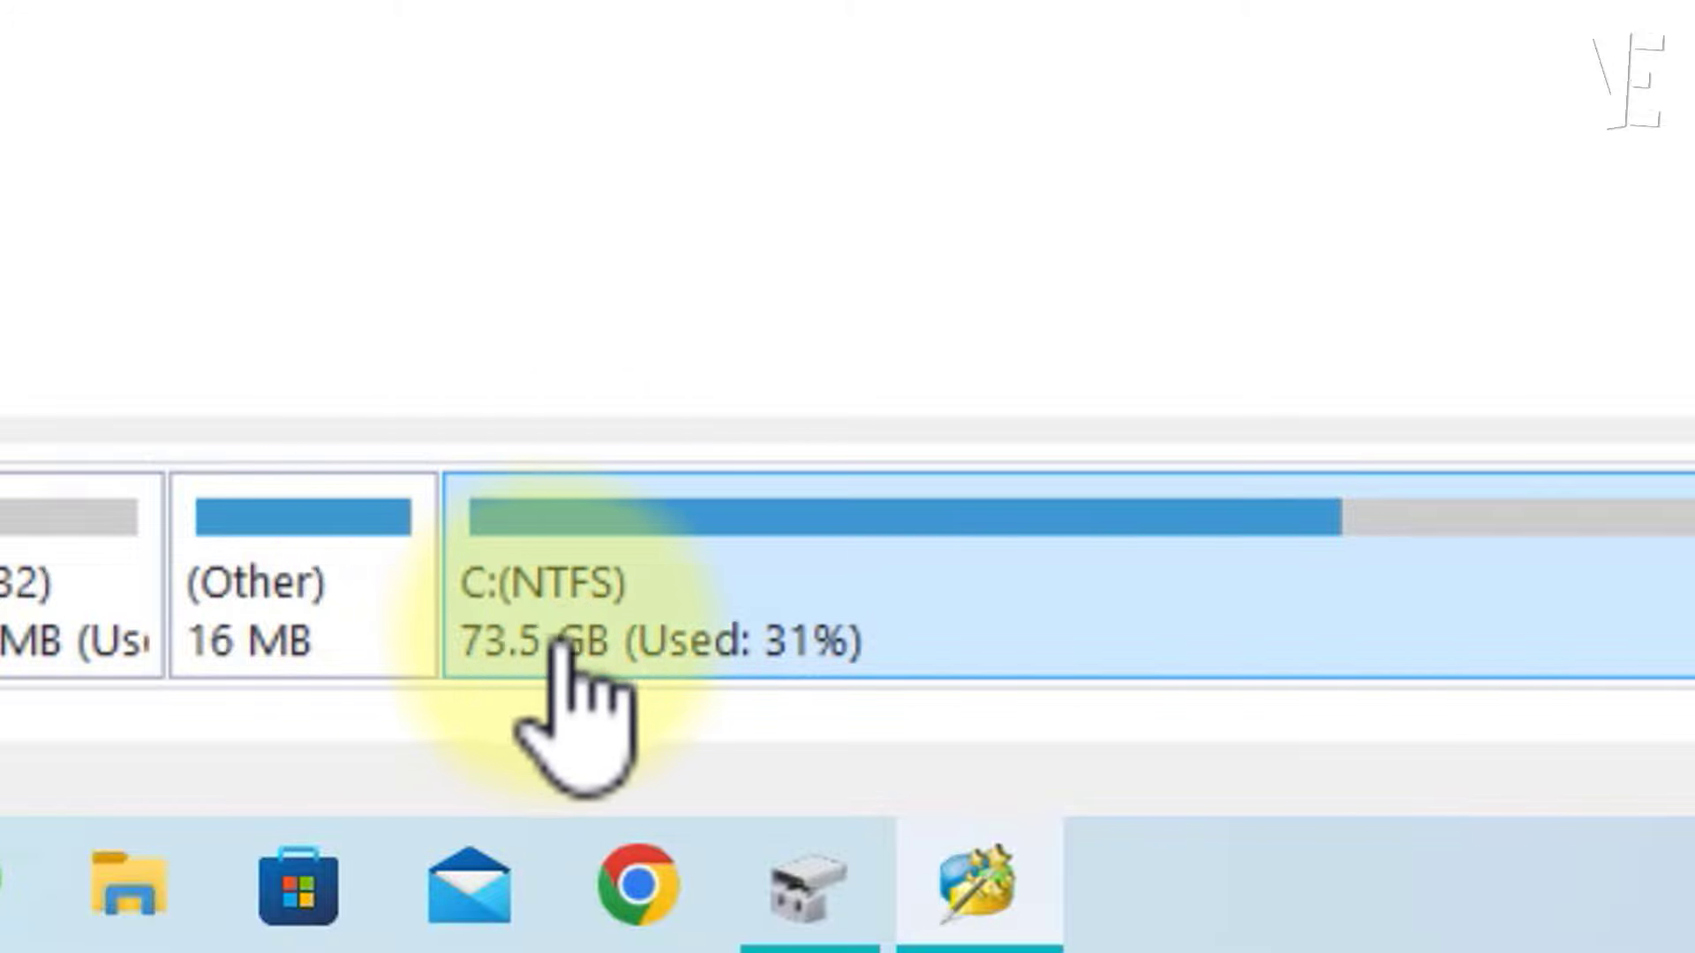
right_click(1332, 640)
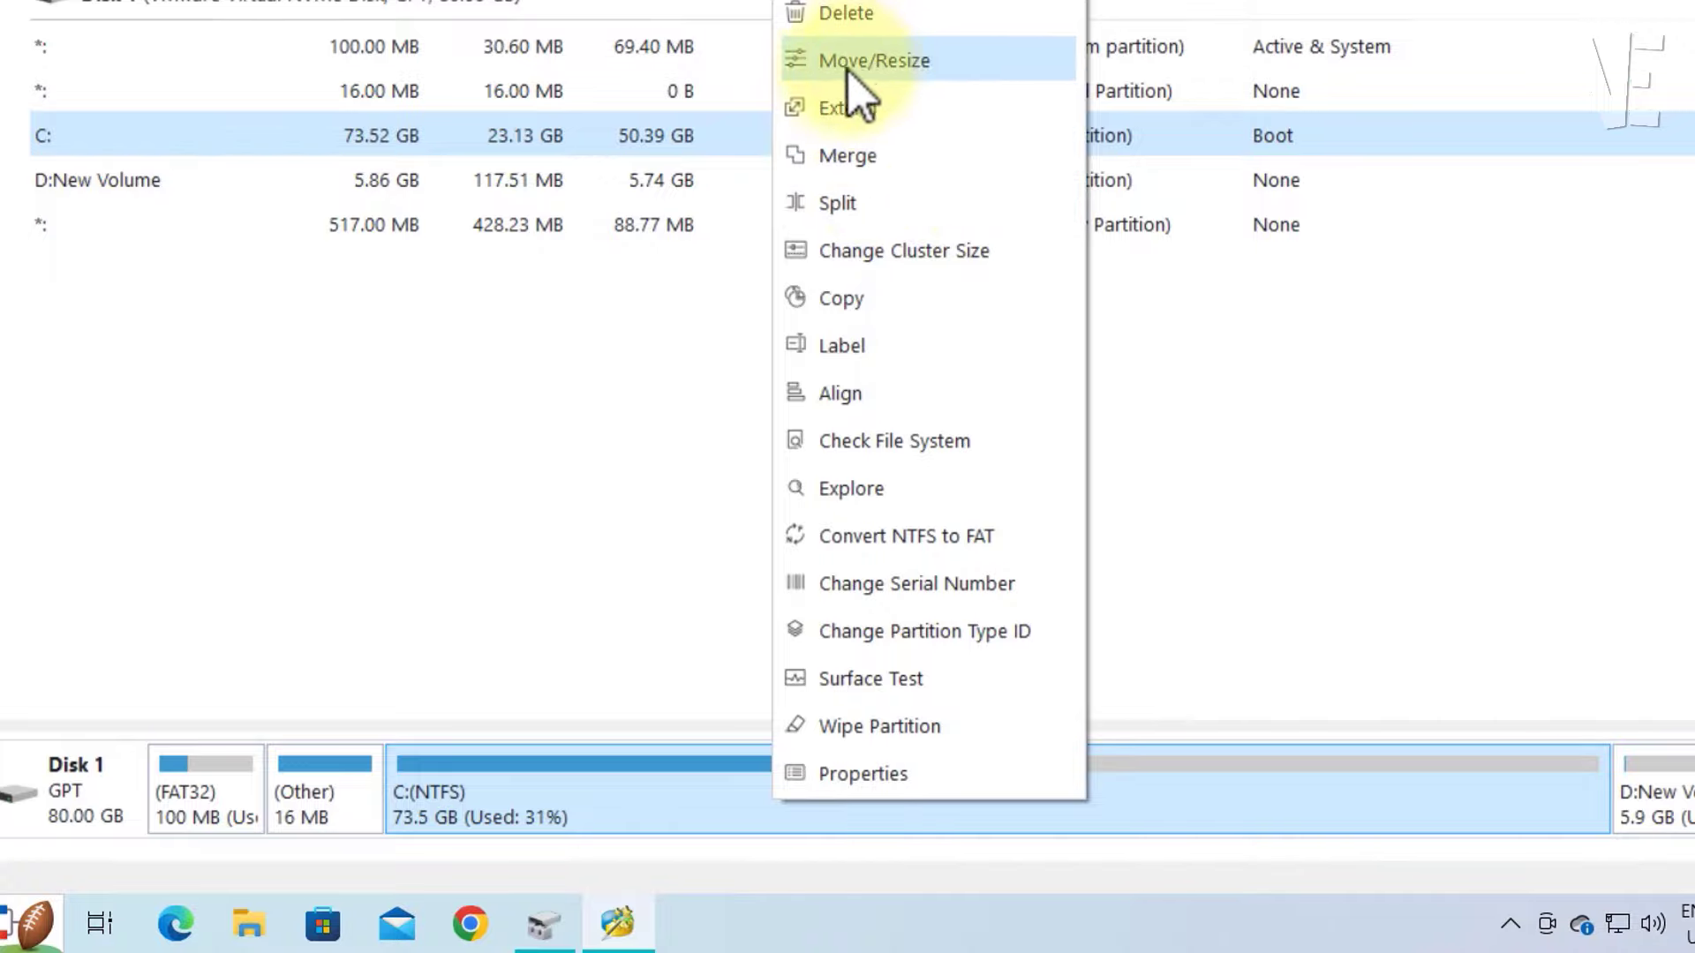
click(963, 58)
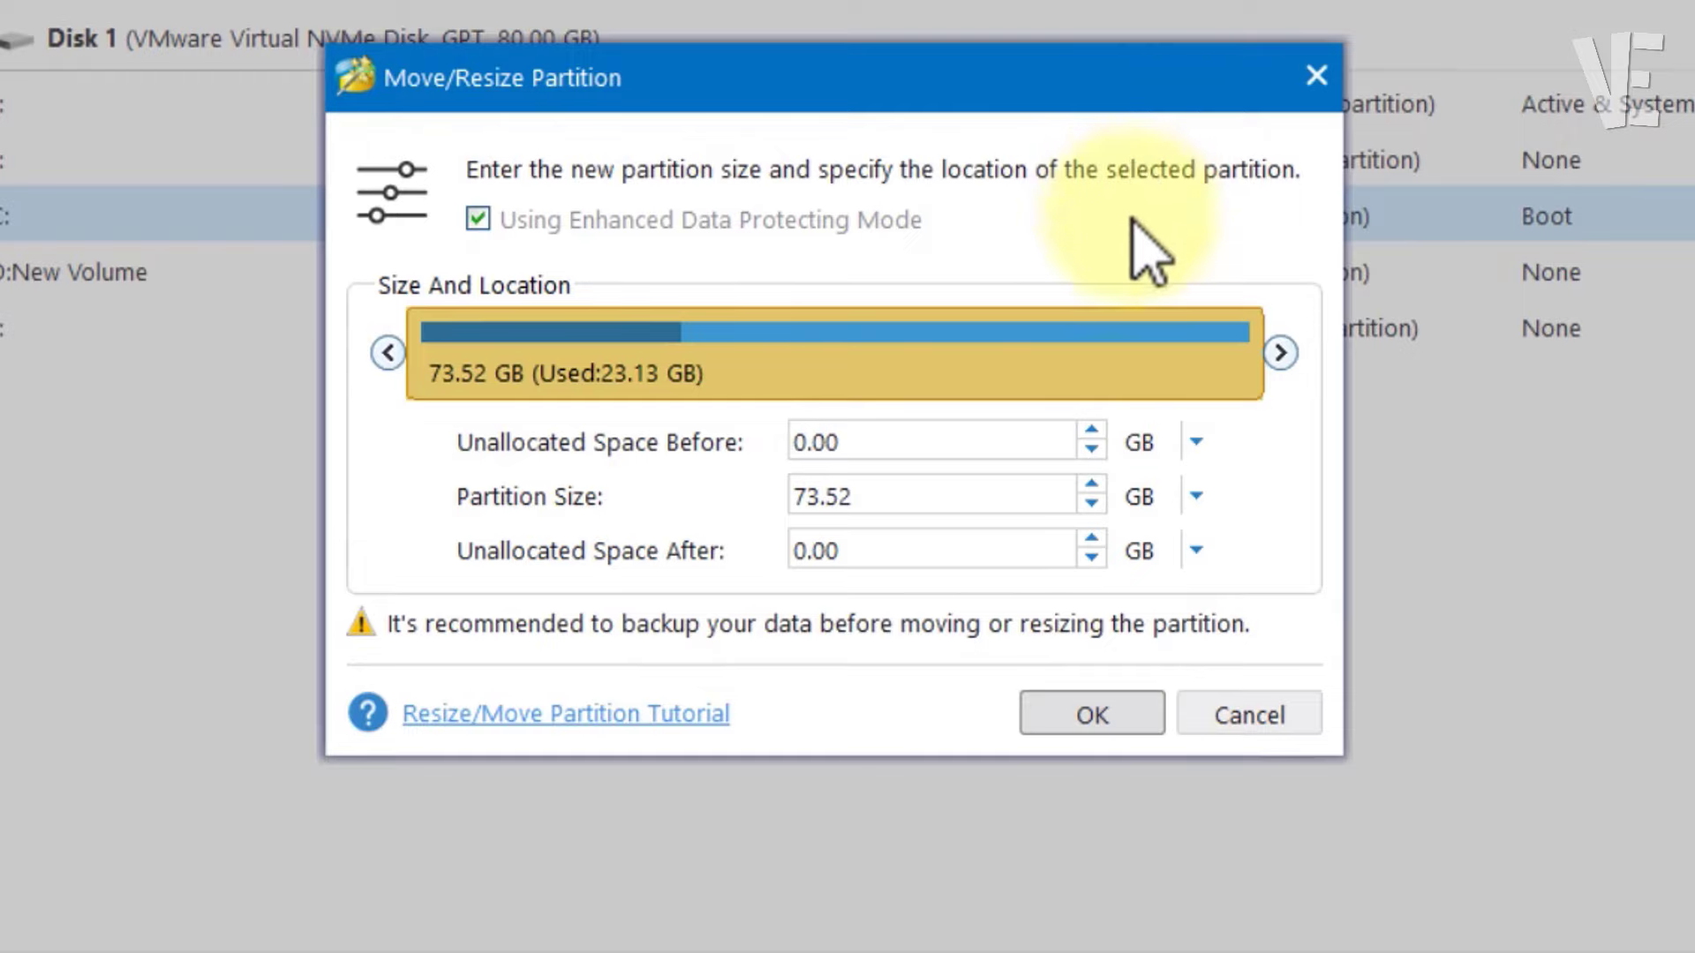
drag(1271, 363, 1244, 359)
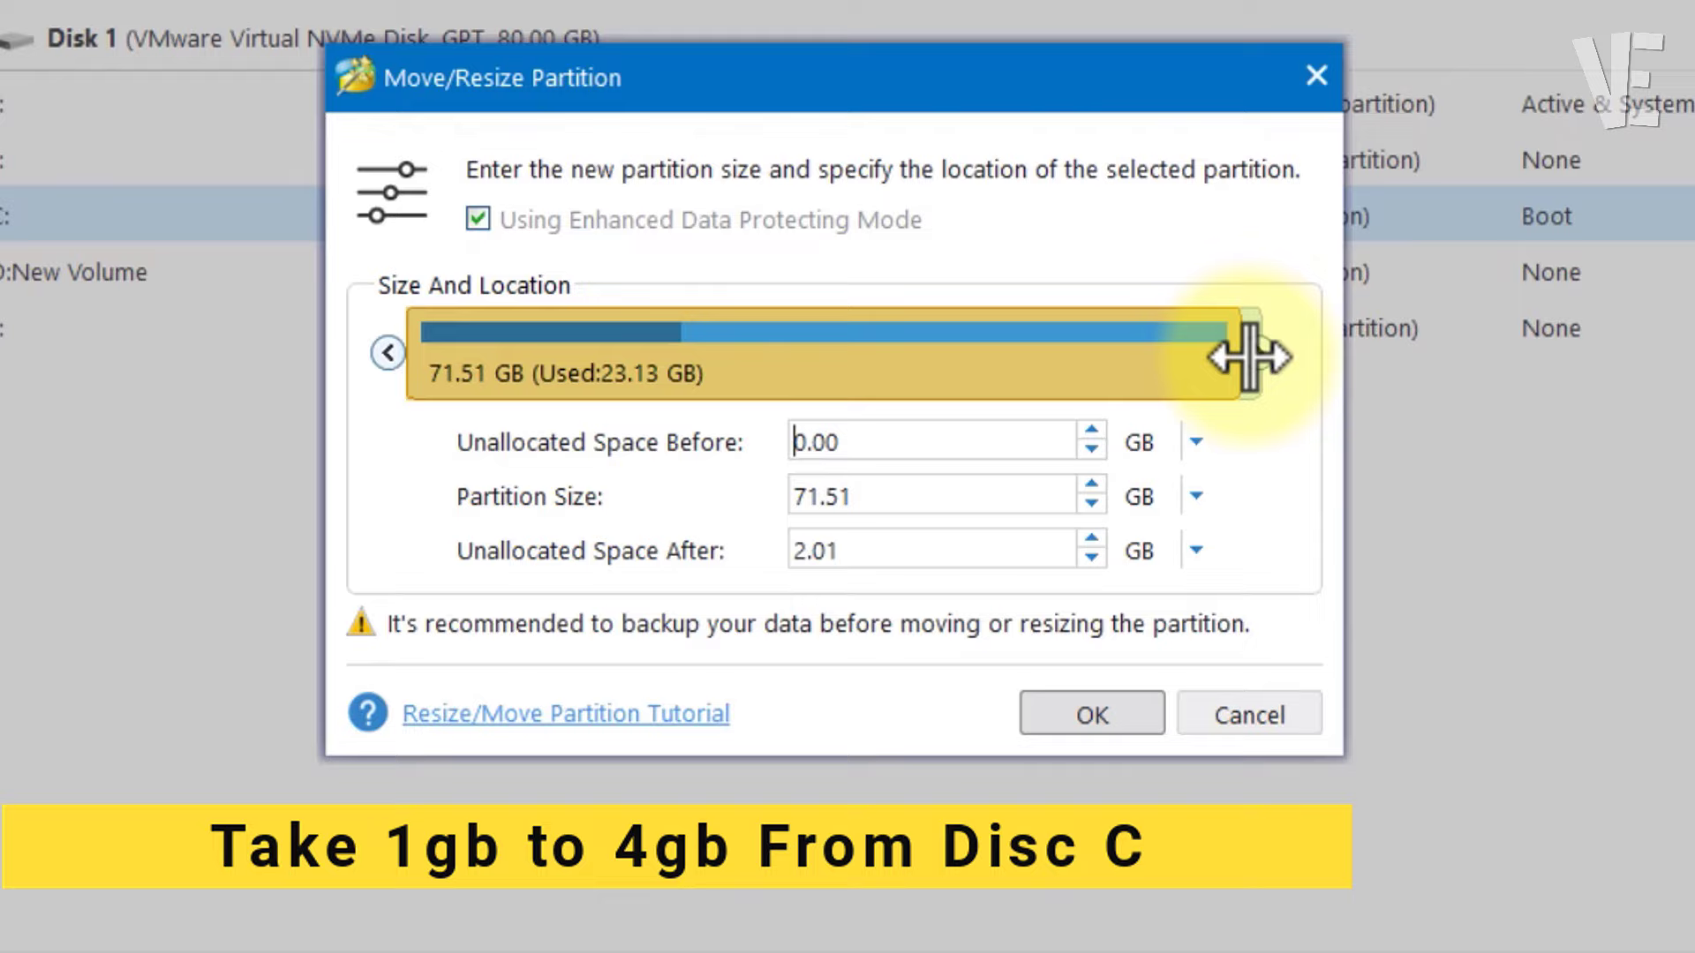
drag(843, 553, 776, 556)
click(854, 552)
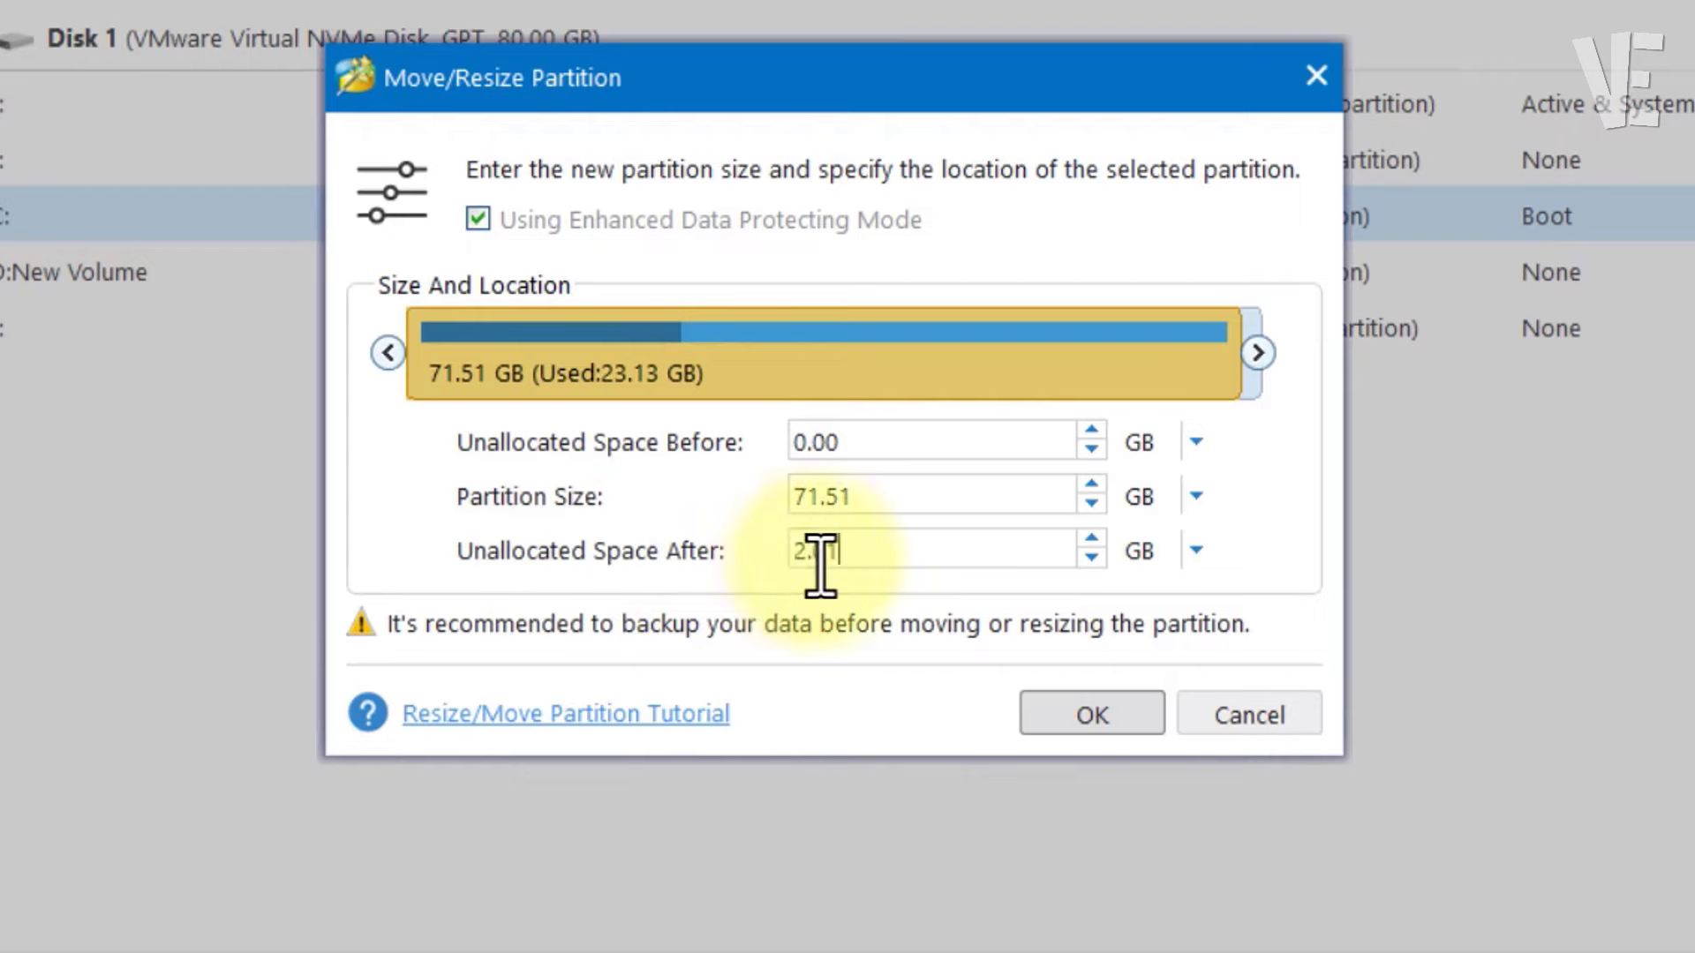
click(1065, 715)
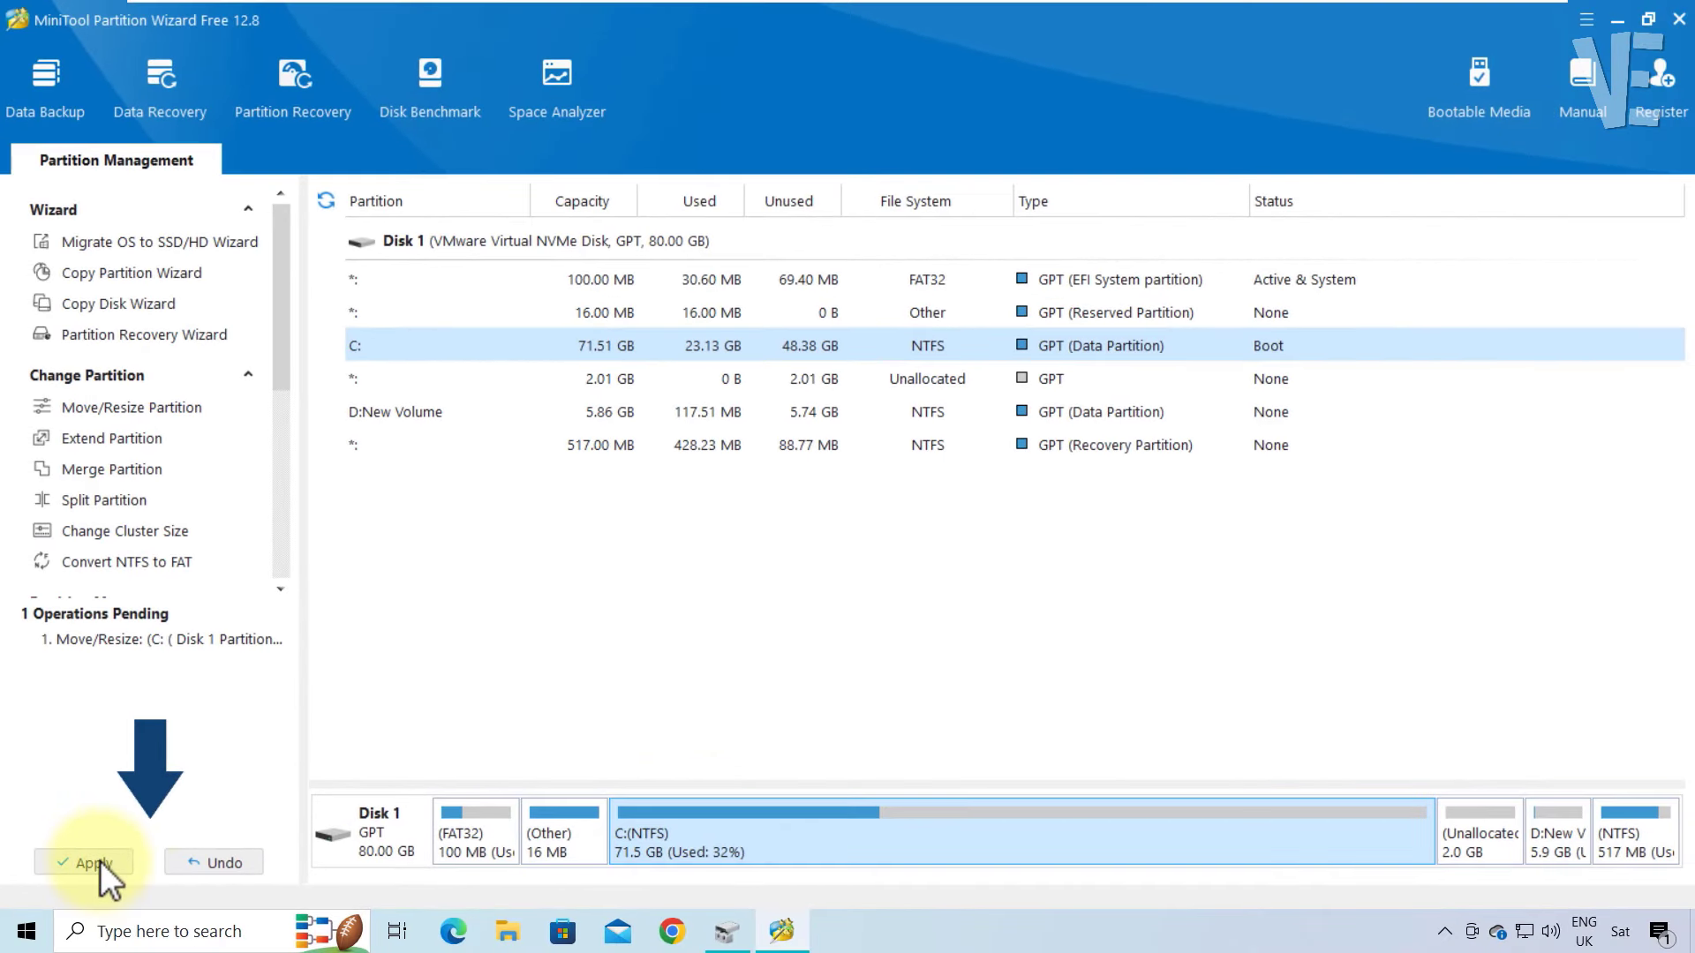
Step: Apply the pending C: partition resize and restart the PC to let it complete
click(83, 862)
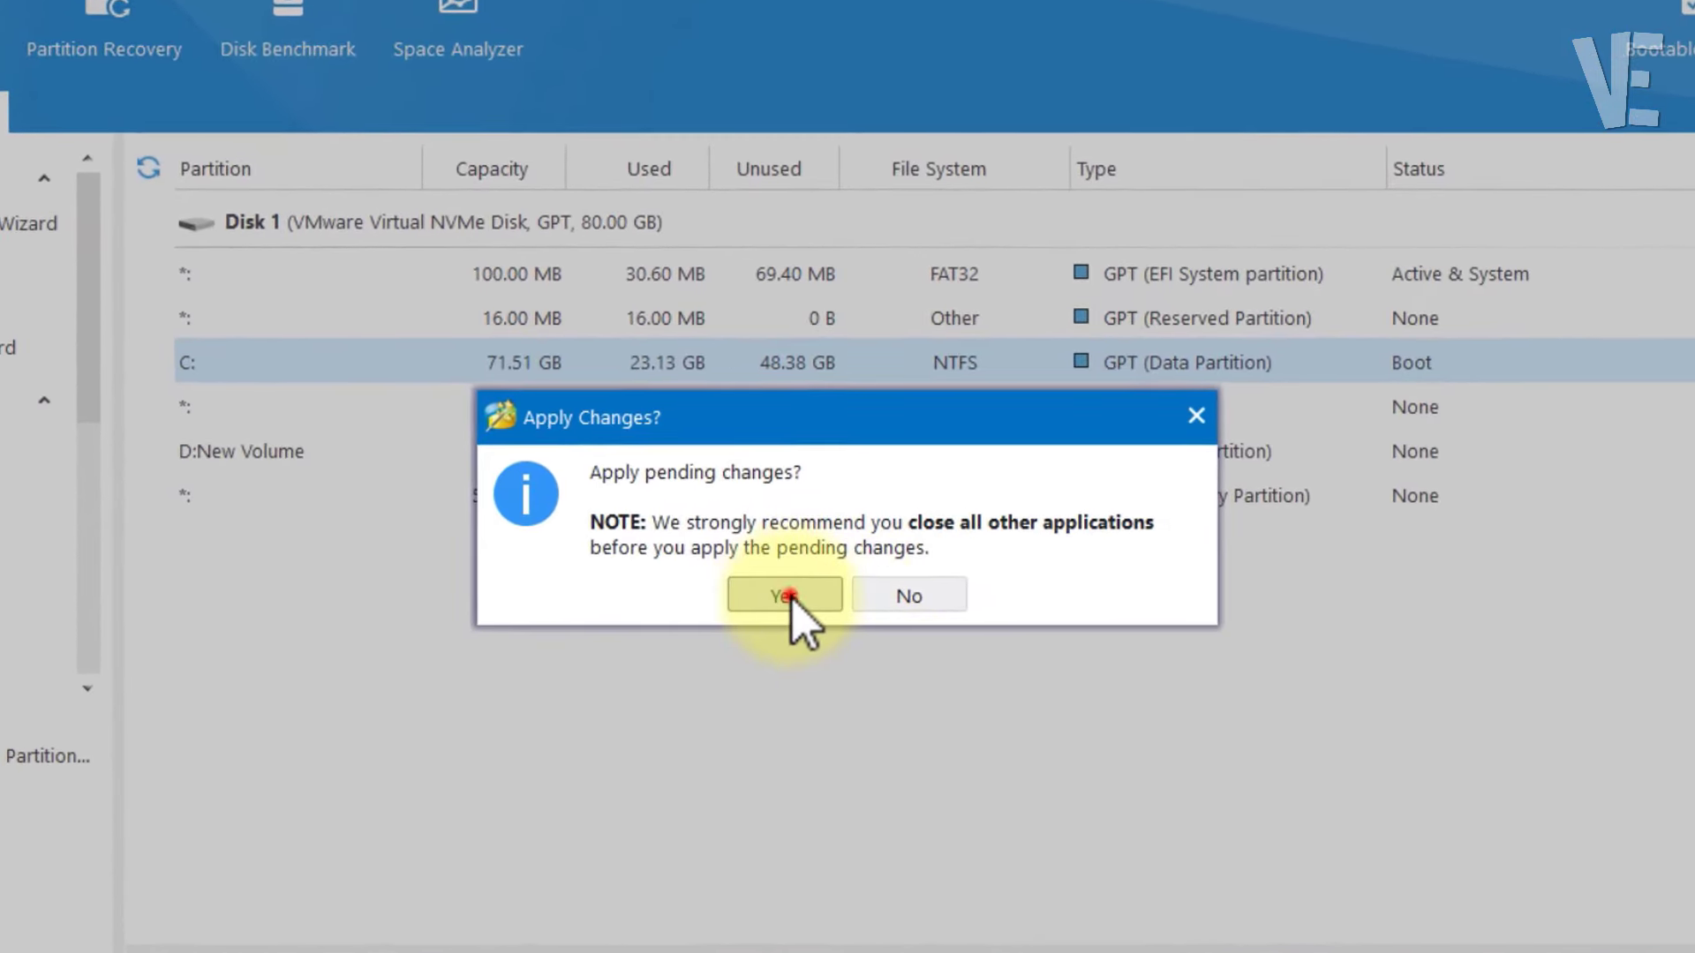
click(785, 595)
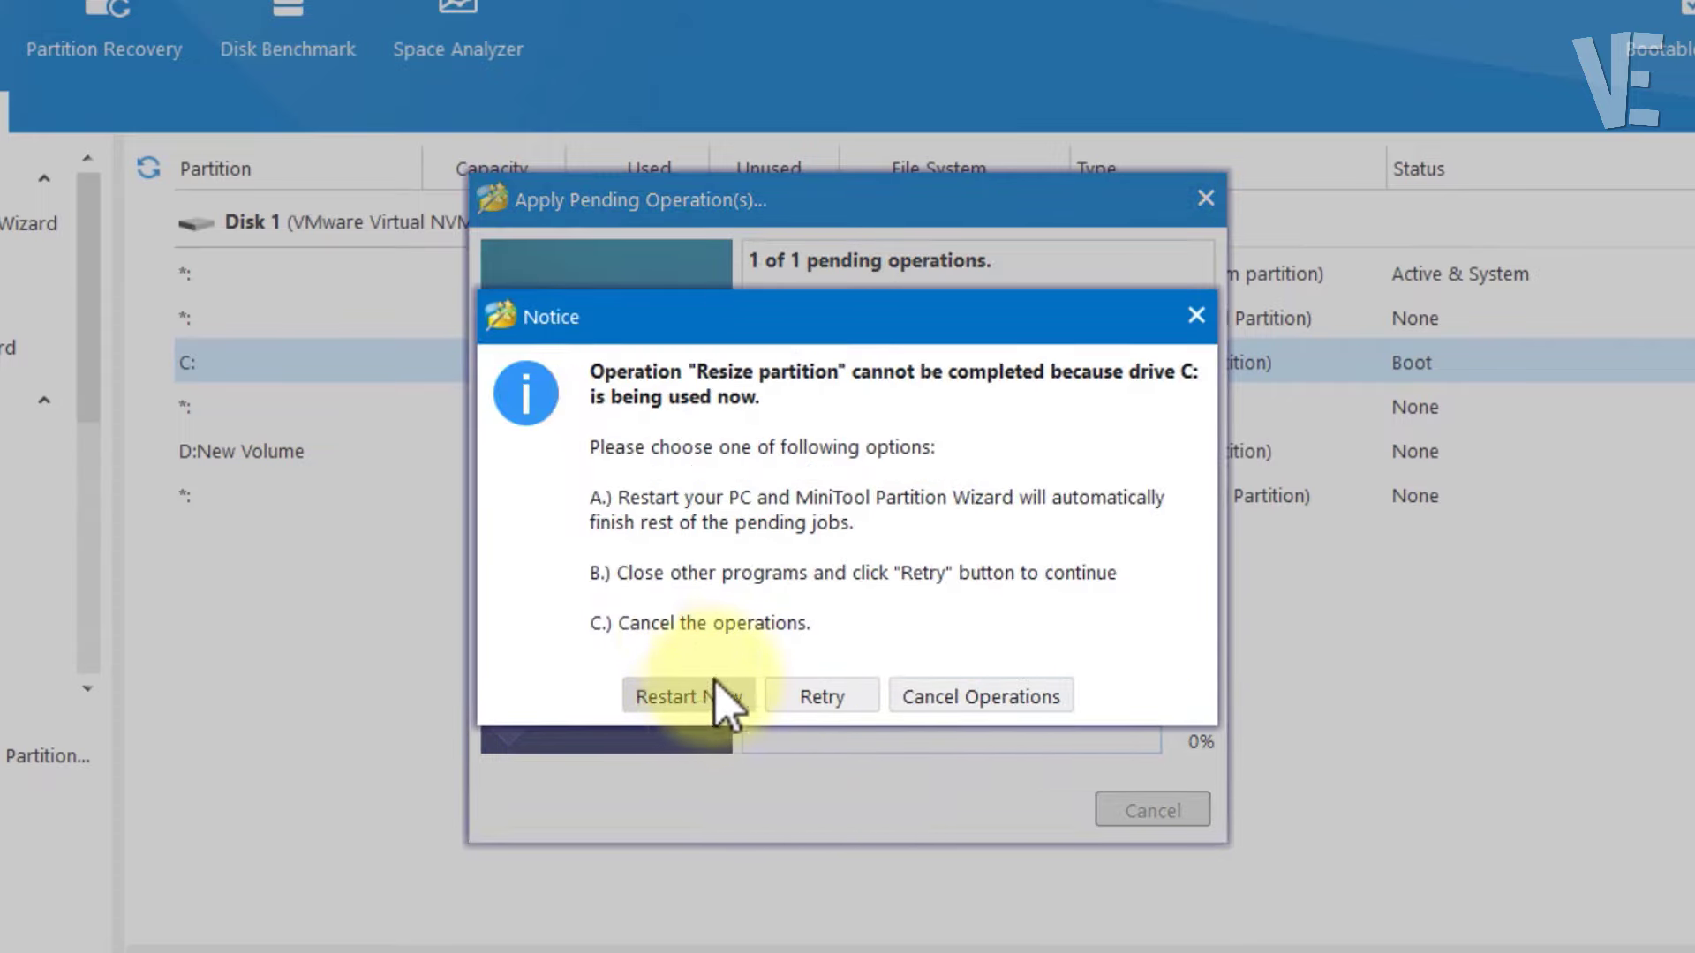
click(702, 699)
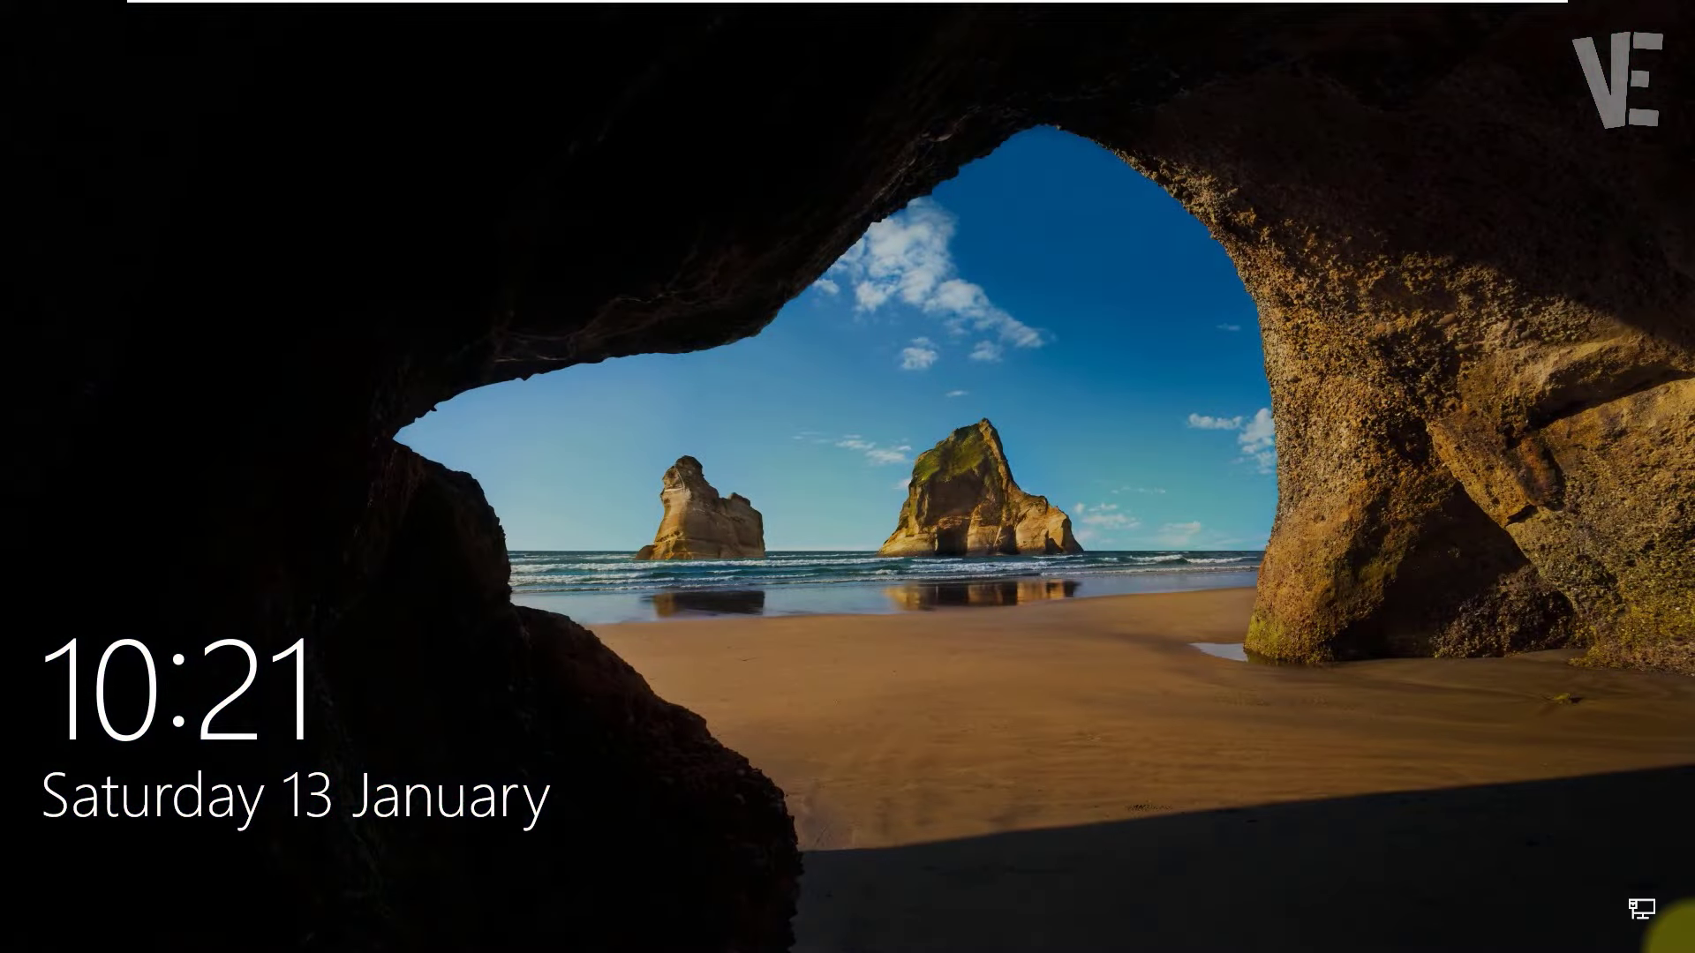
Step: Sign back in to Windows by entering the account password
click(845, 552)
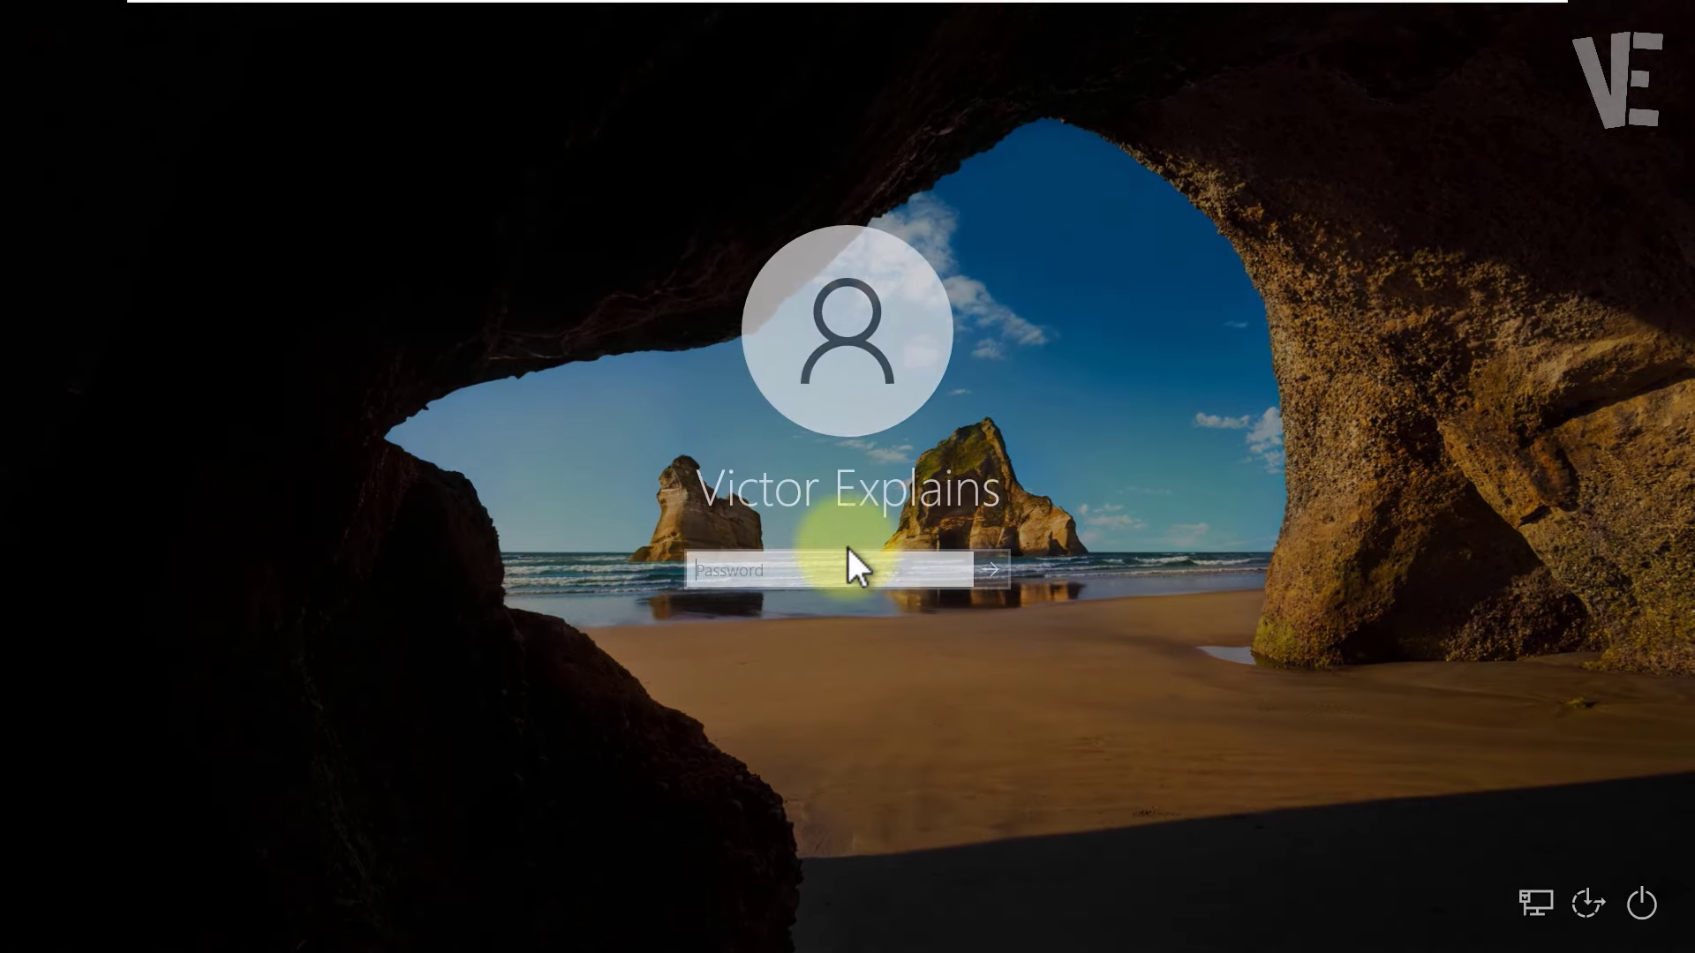
click(840, 568)
text(••)
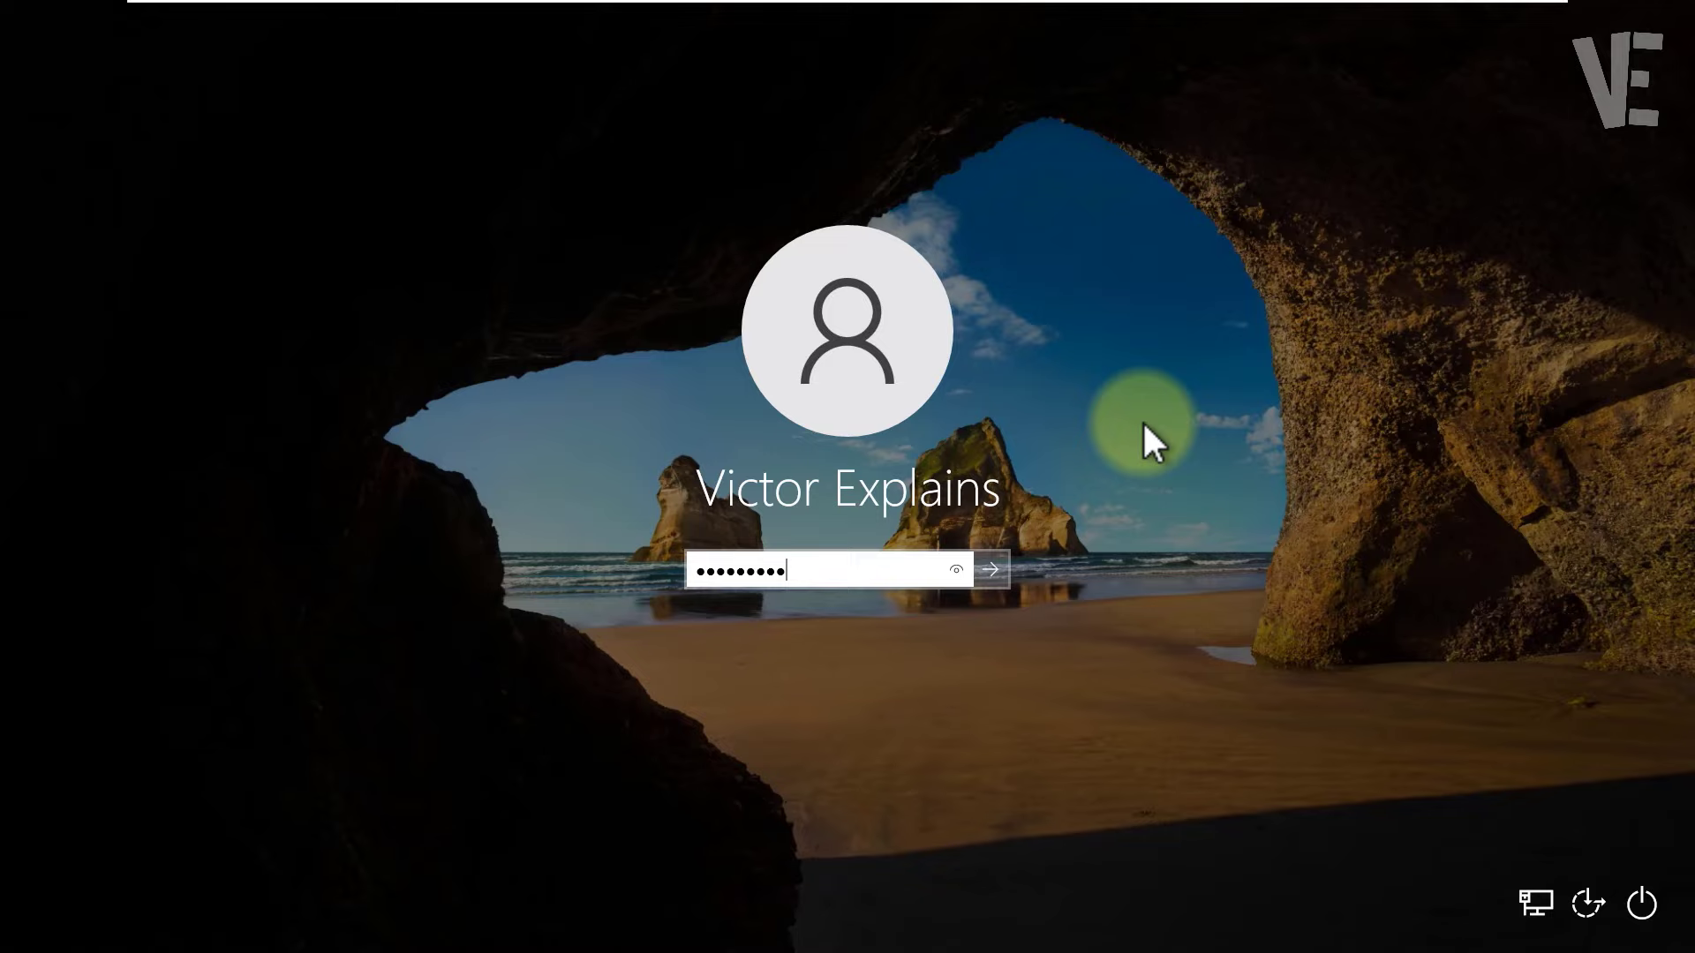
key(Return)
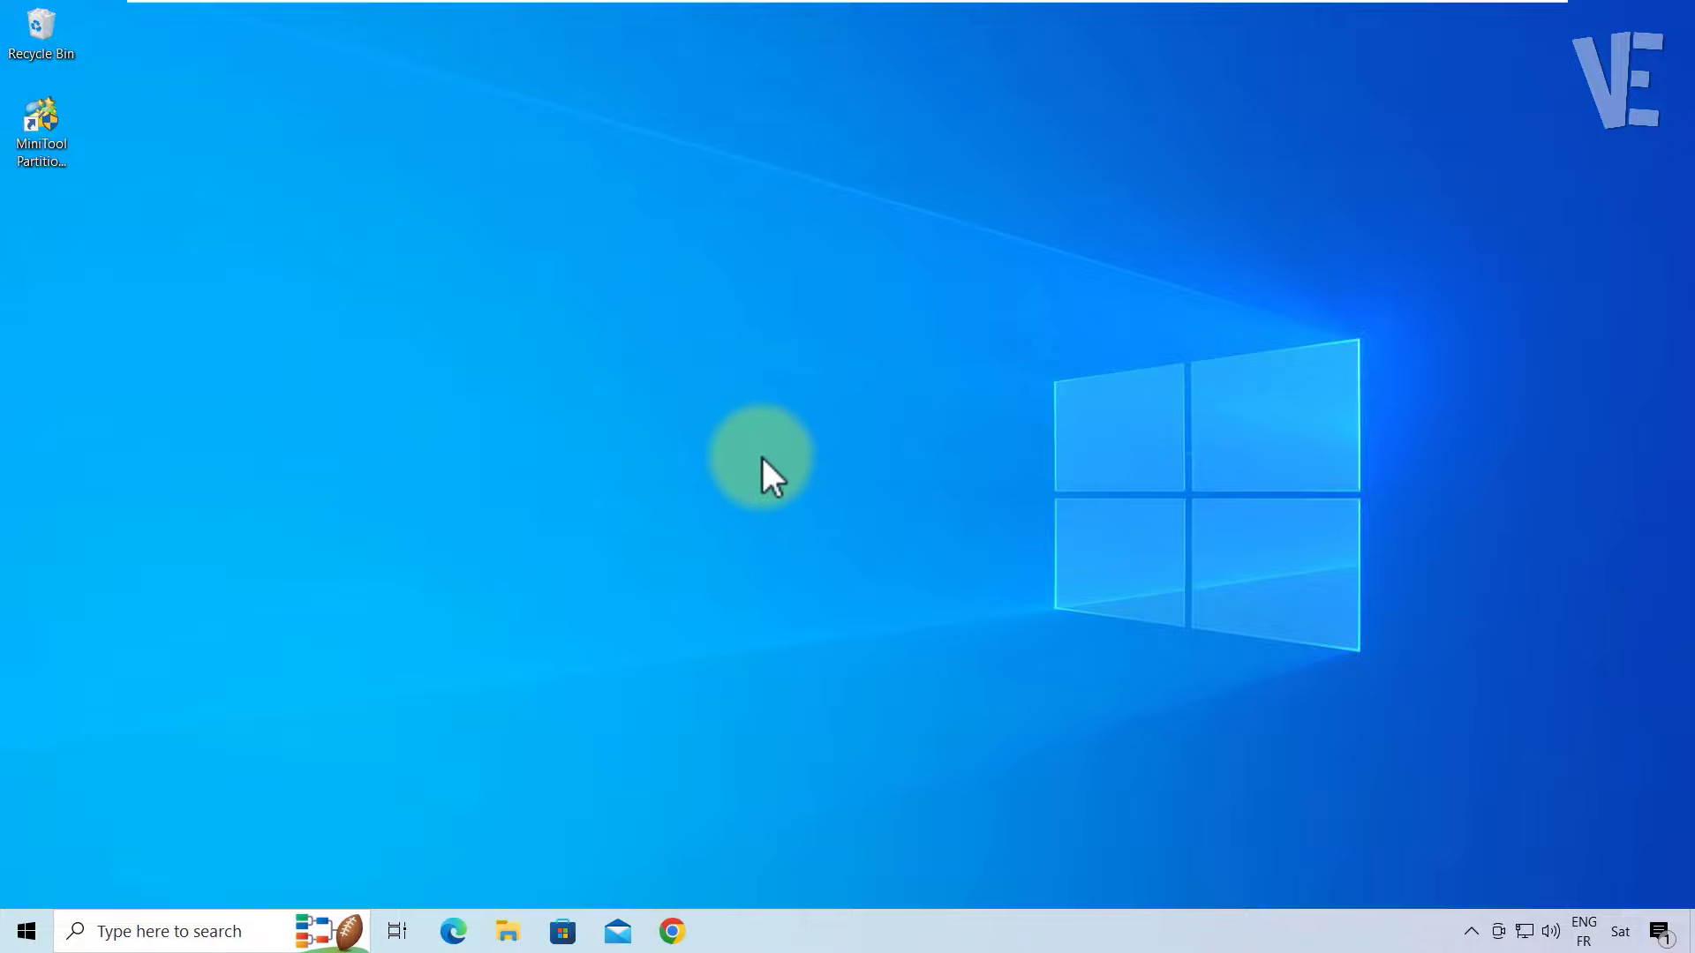
Step: Launch MiniTool Partition Wizard again and dismiss the promotional message and the OneDrive notification
double_click(72, 161)
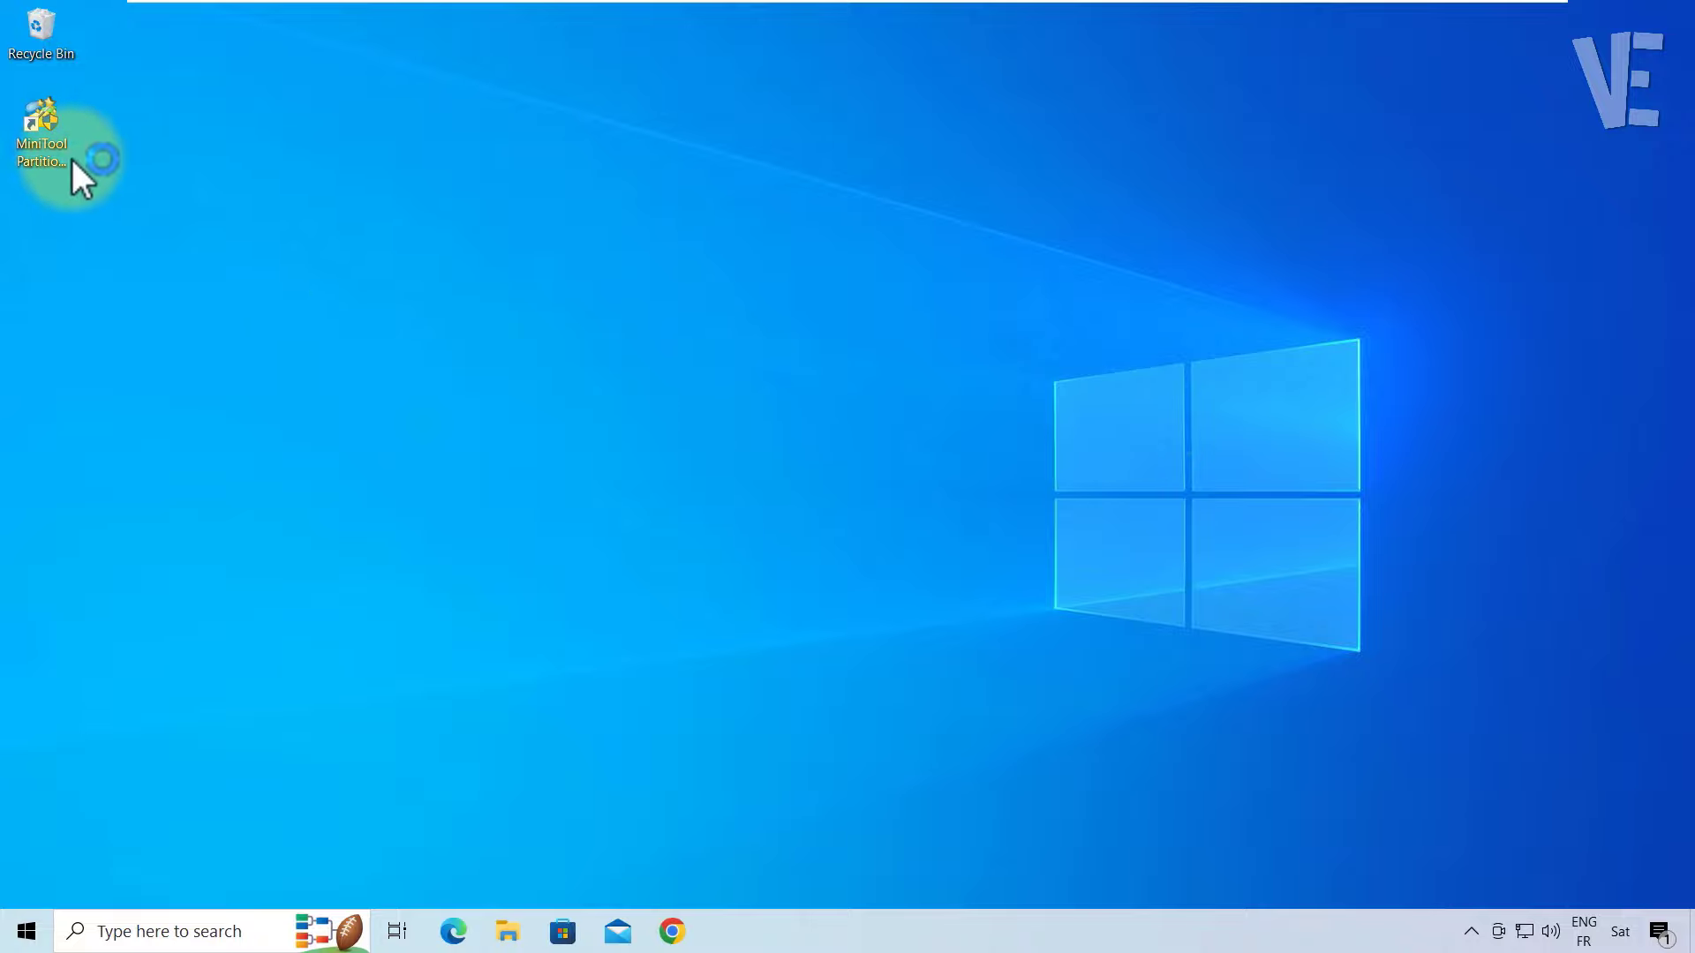
double_click(60, 128)
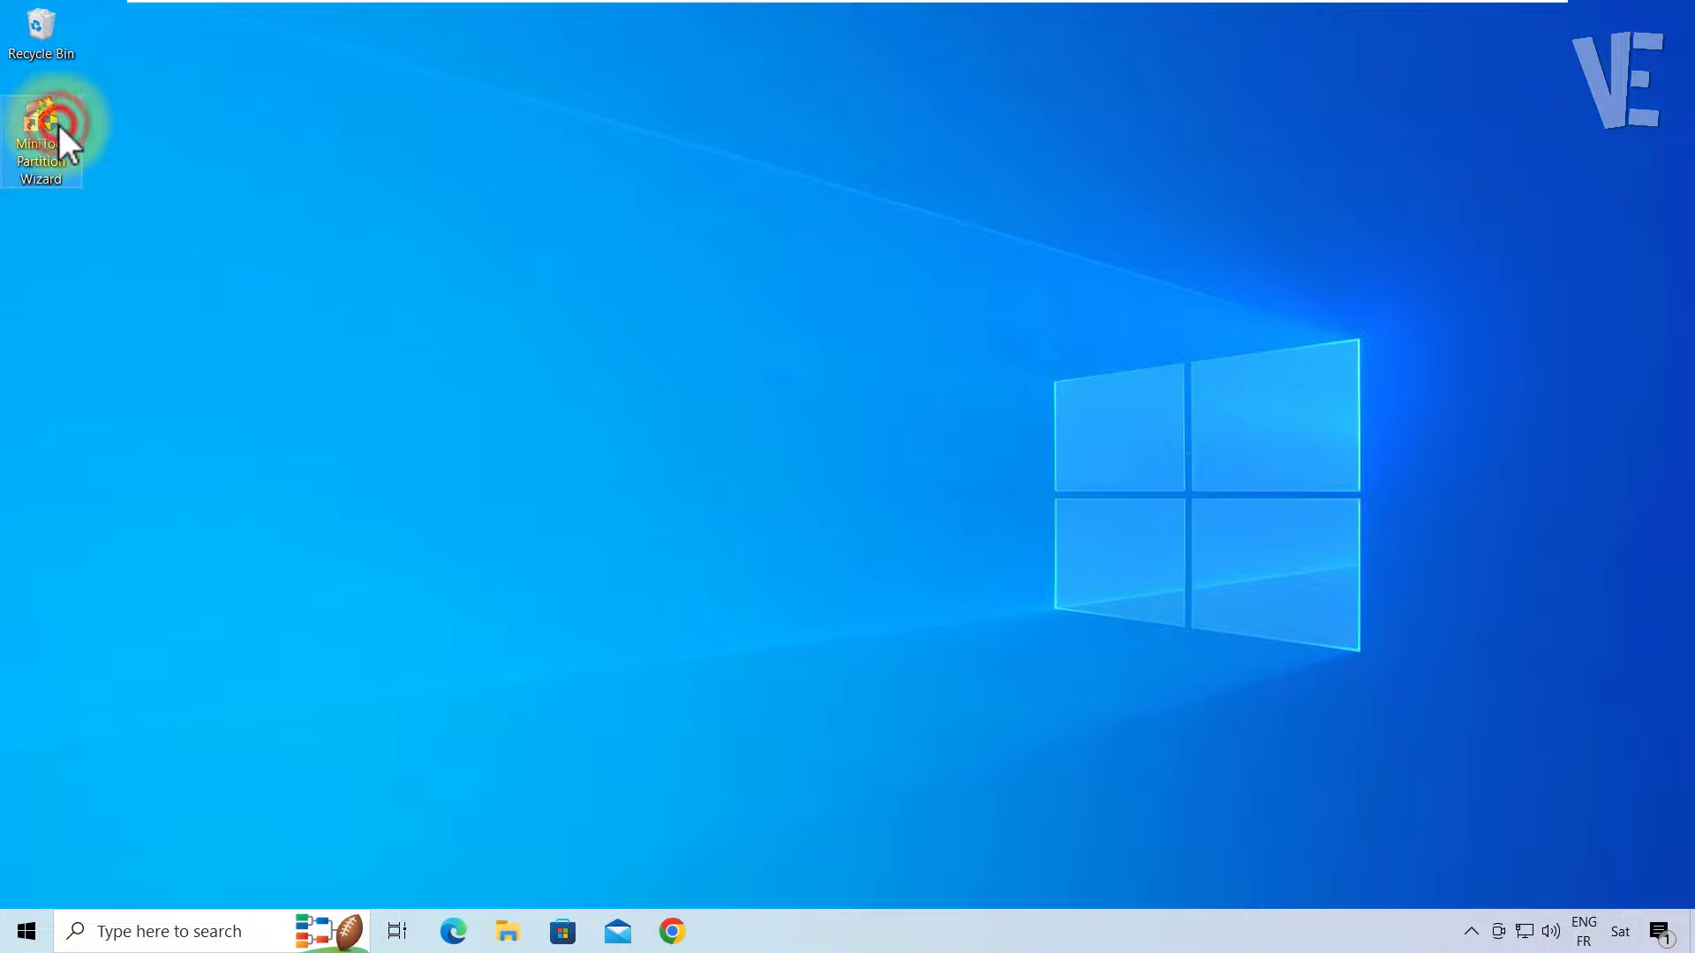
click(781, 617)
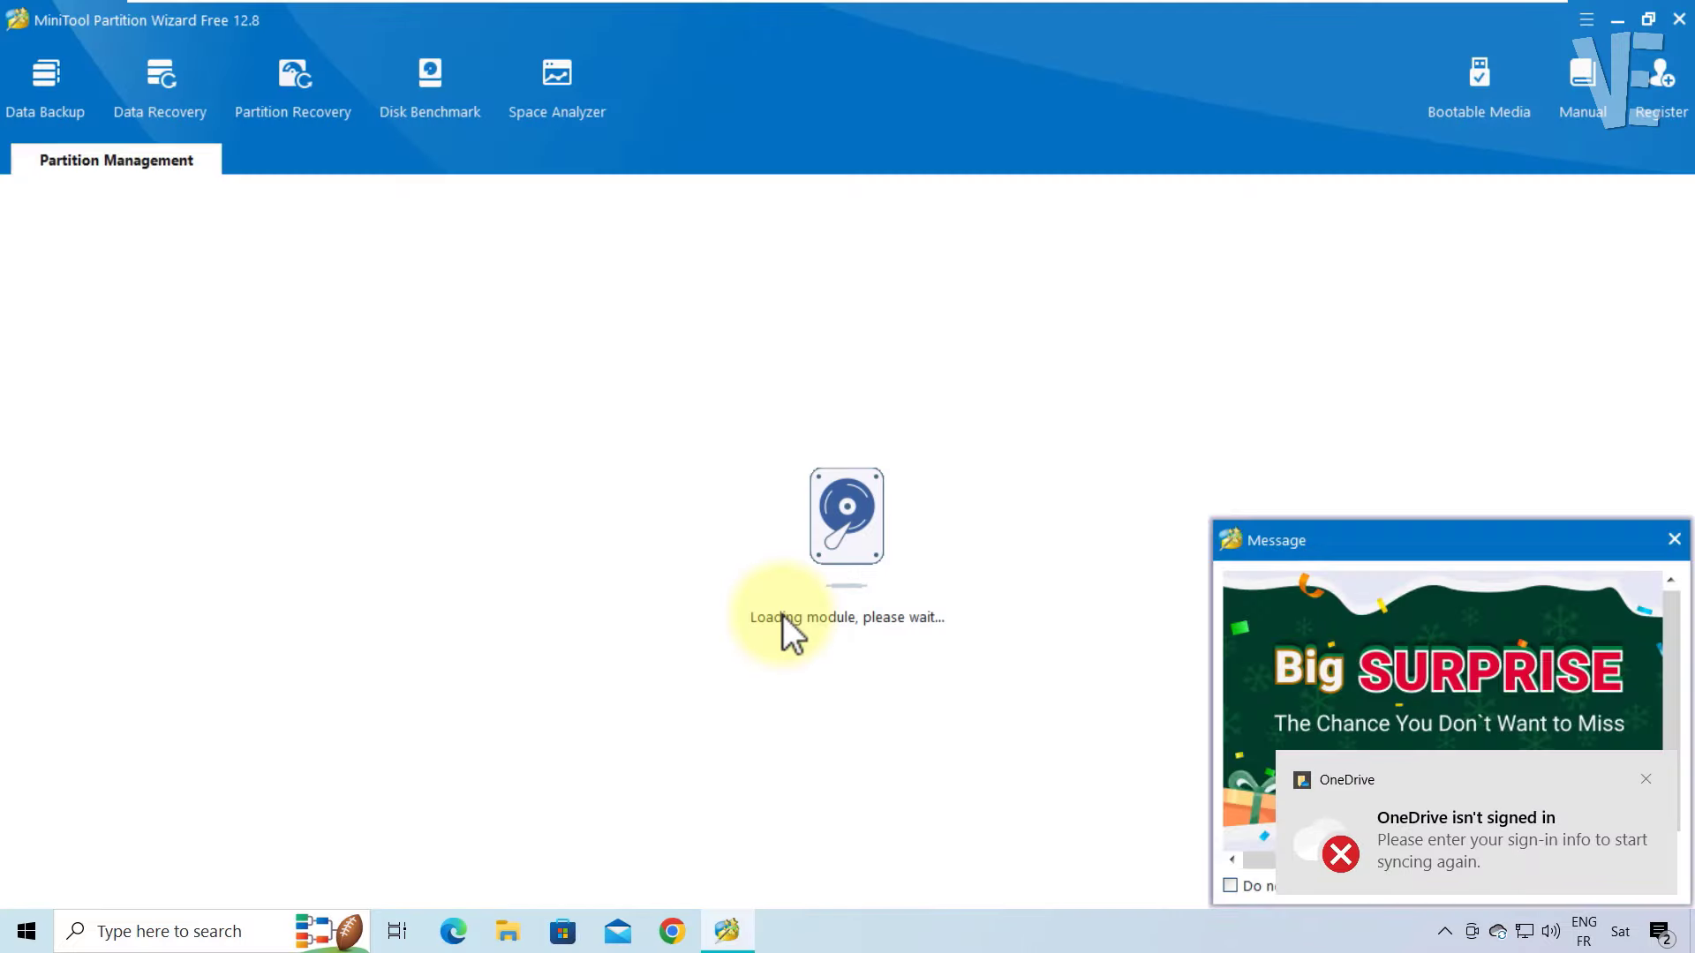
click(1672, 539)
click(1645, 778)
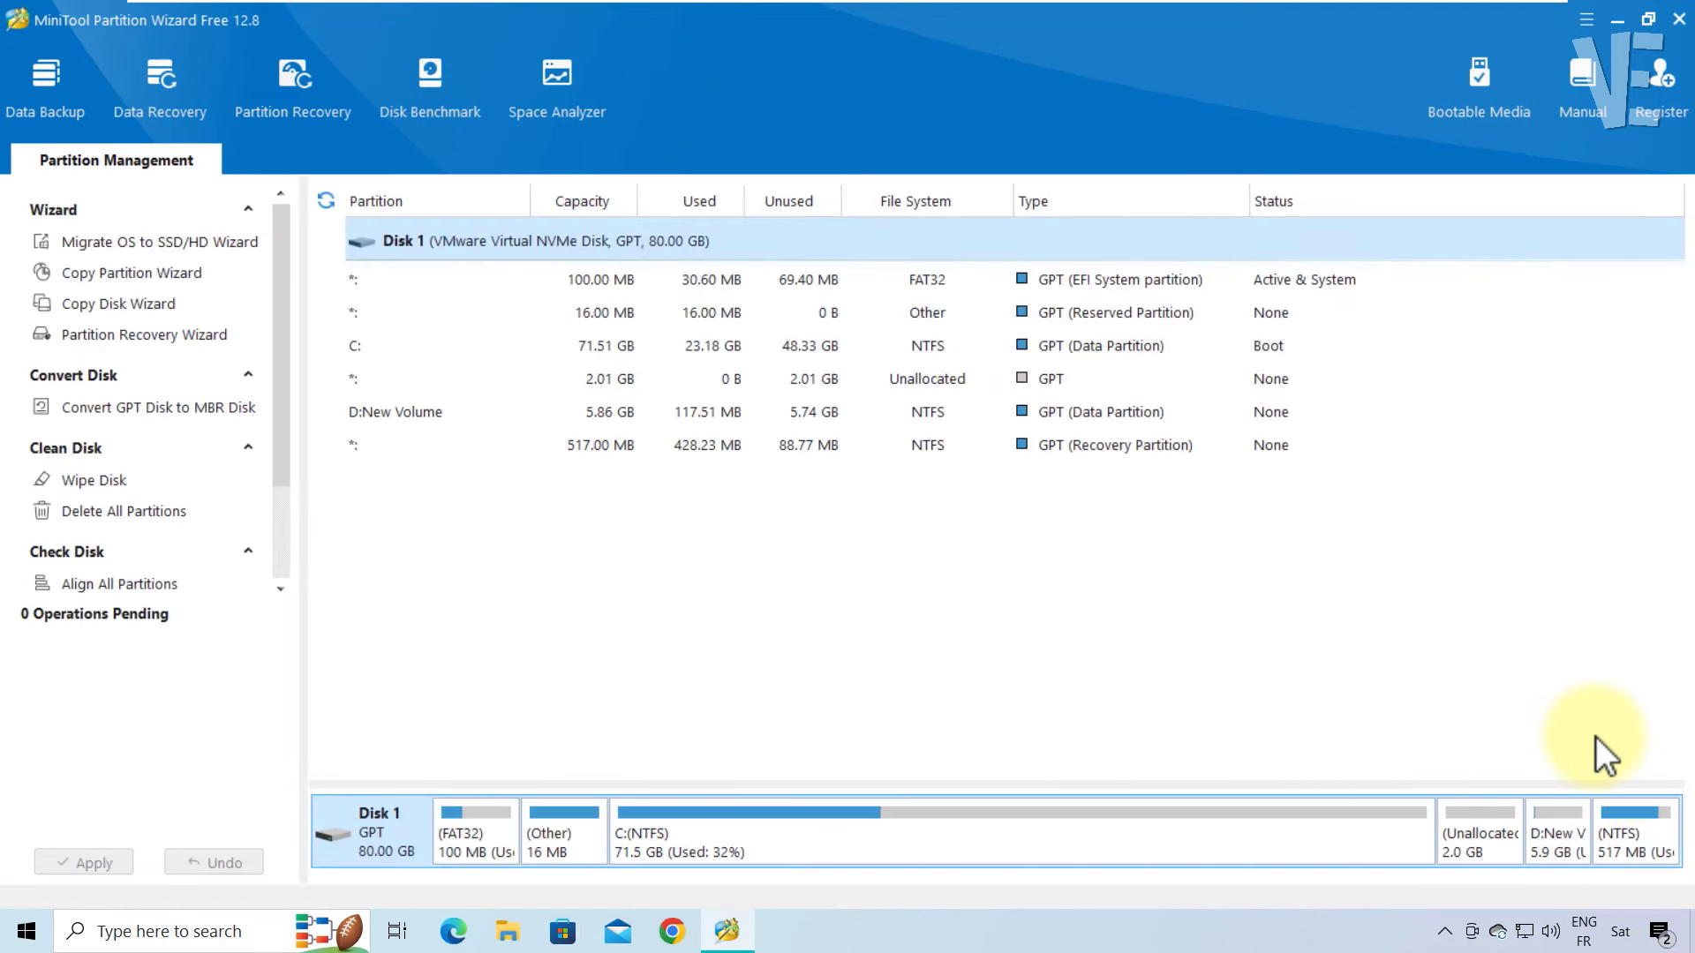
Step: Extend the 517 MB recovery partition with all of the 2.01 GB unallocated space
click(1475, 852)
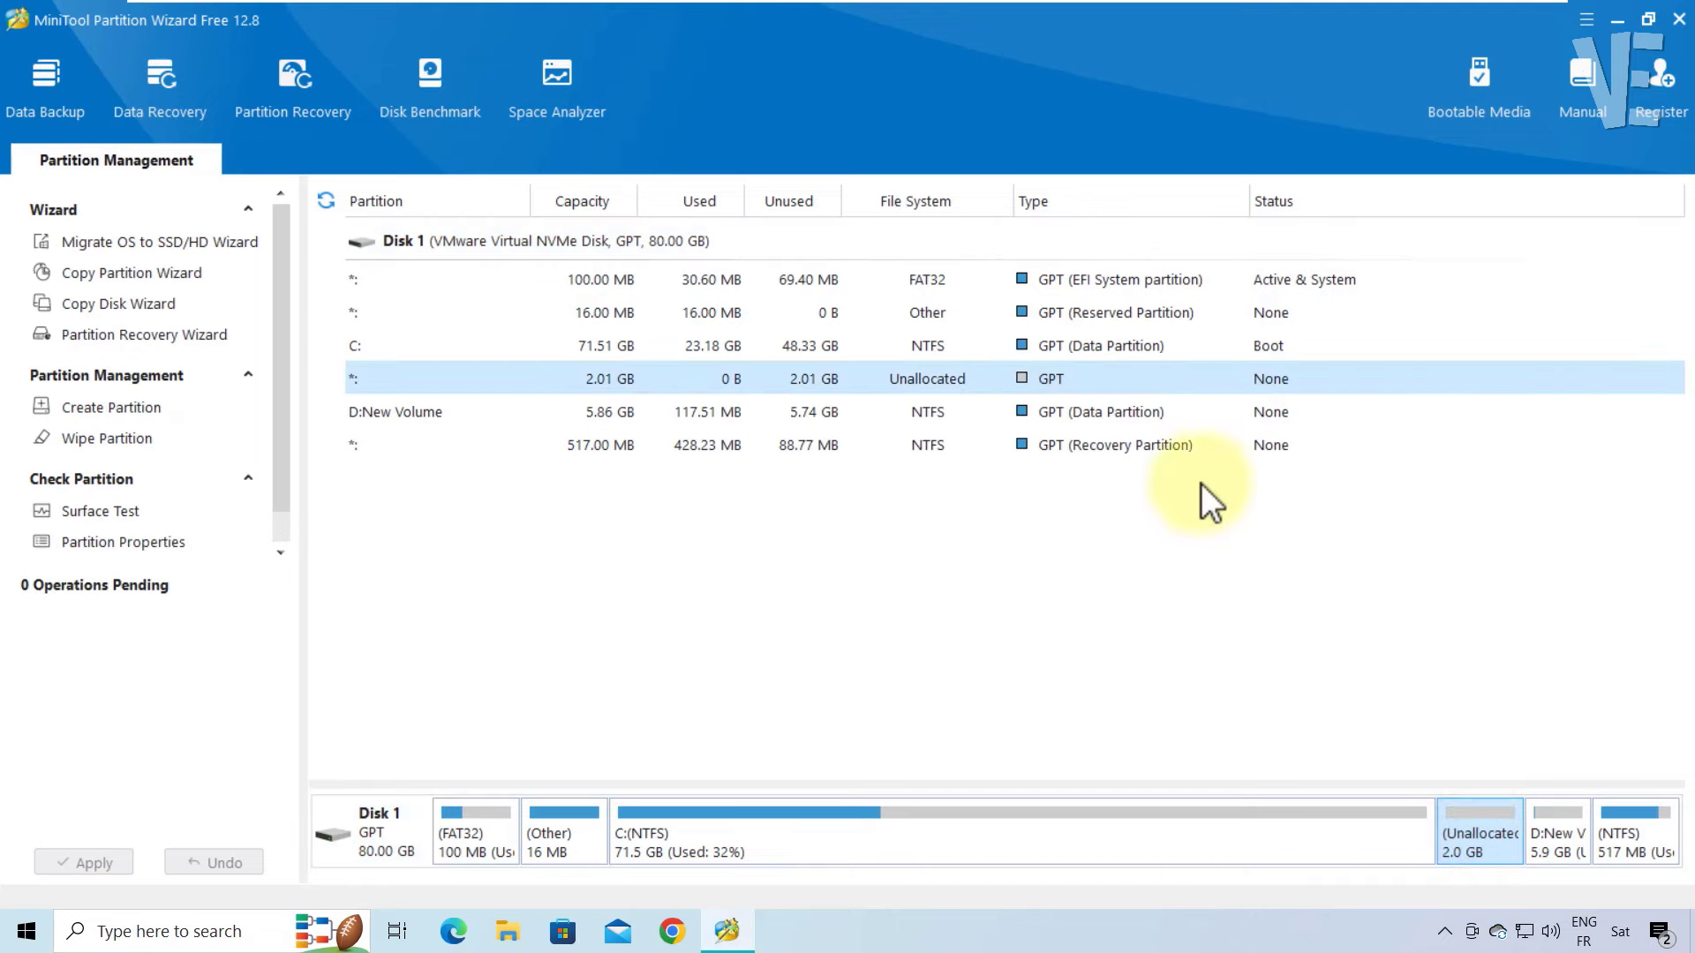
click(1099, 448)
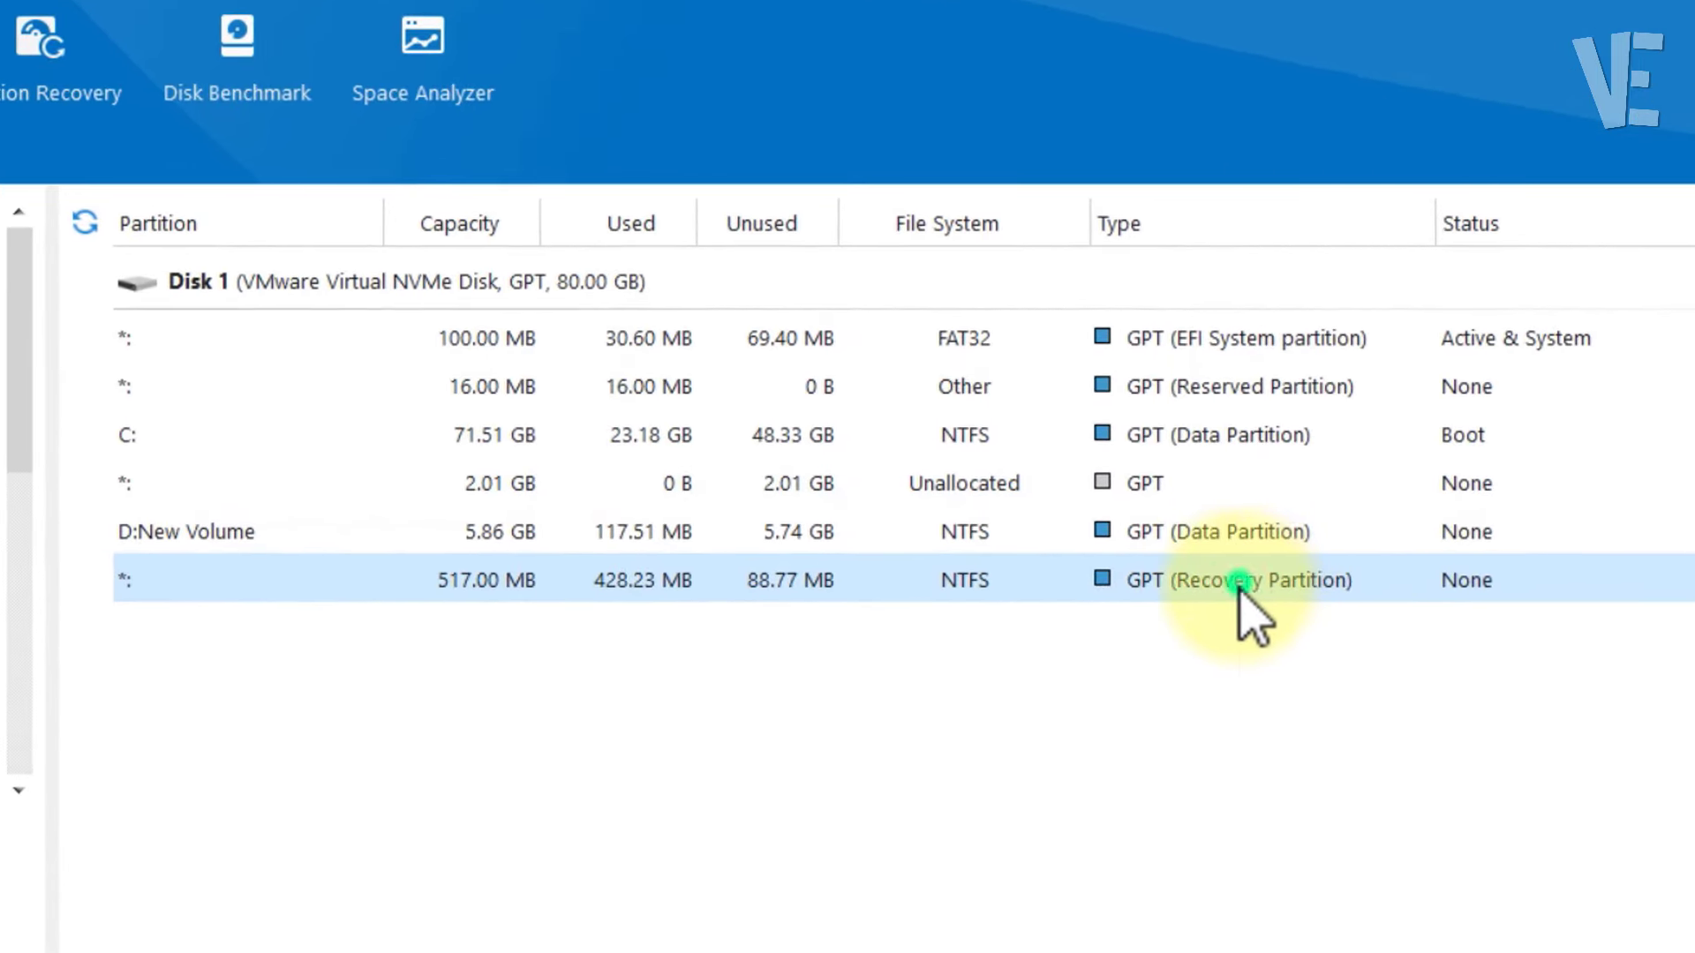
right_click(1241, 583)
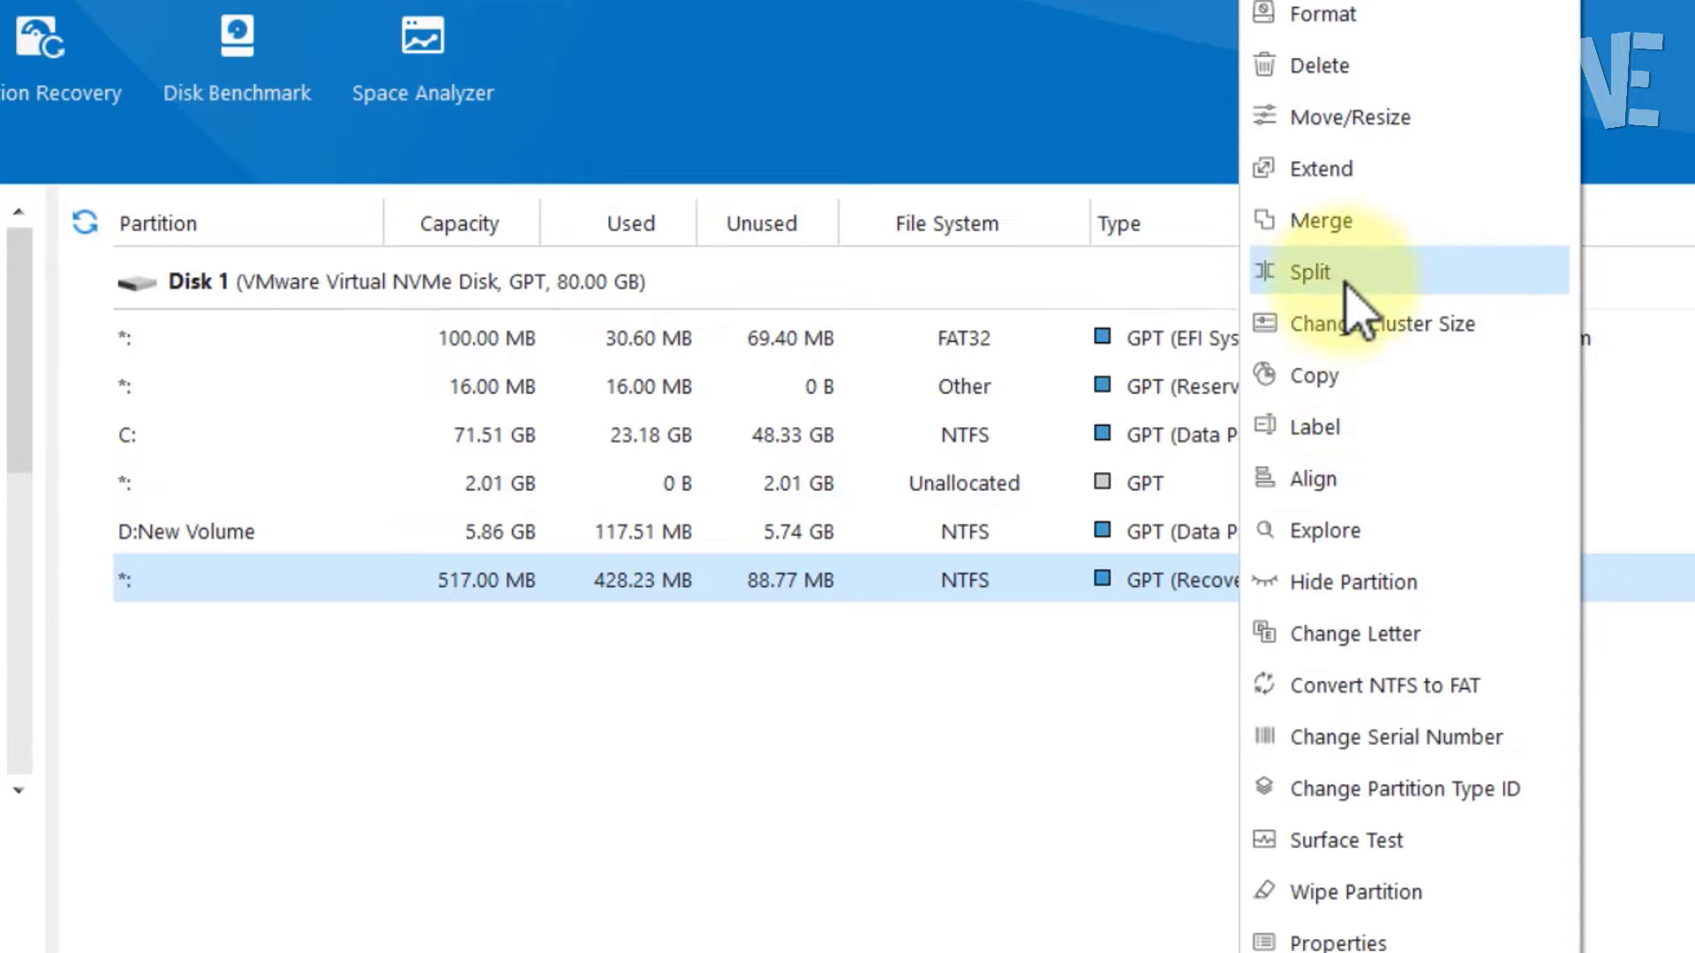
click(1315, 169)
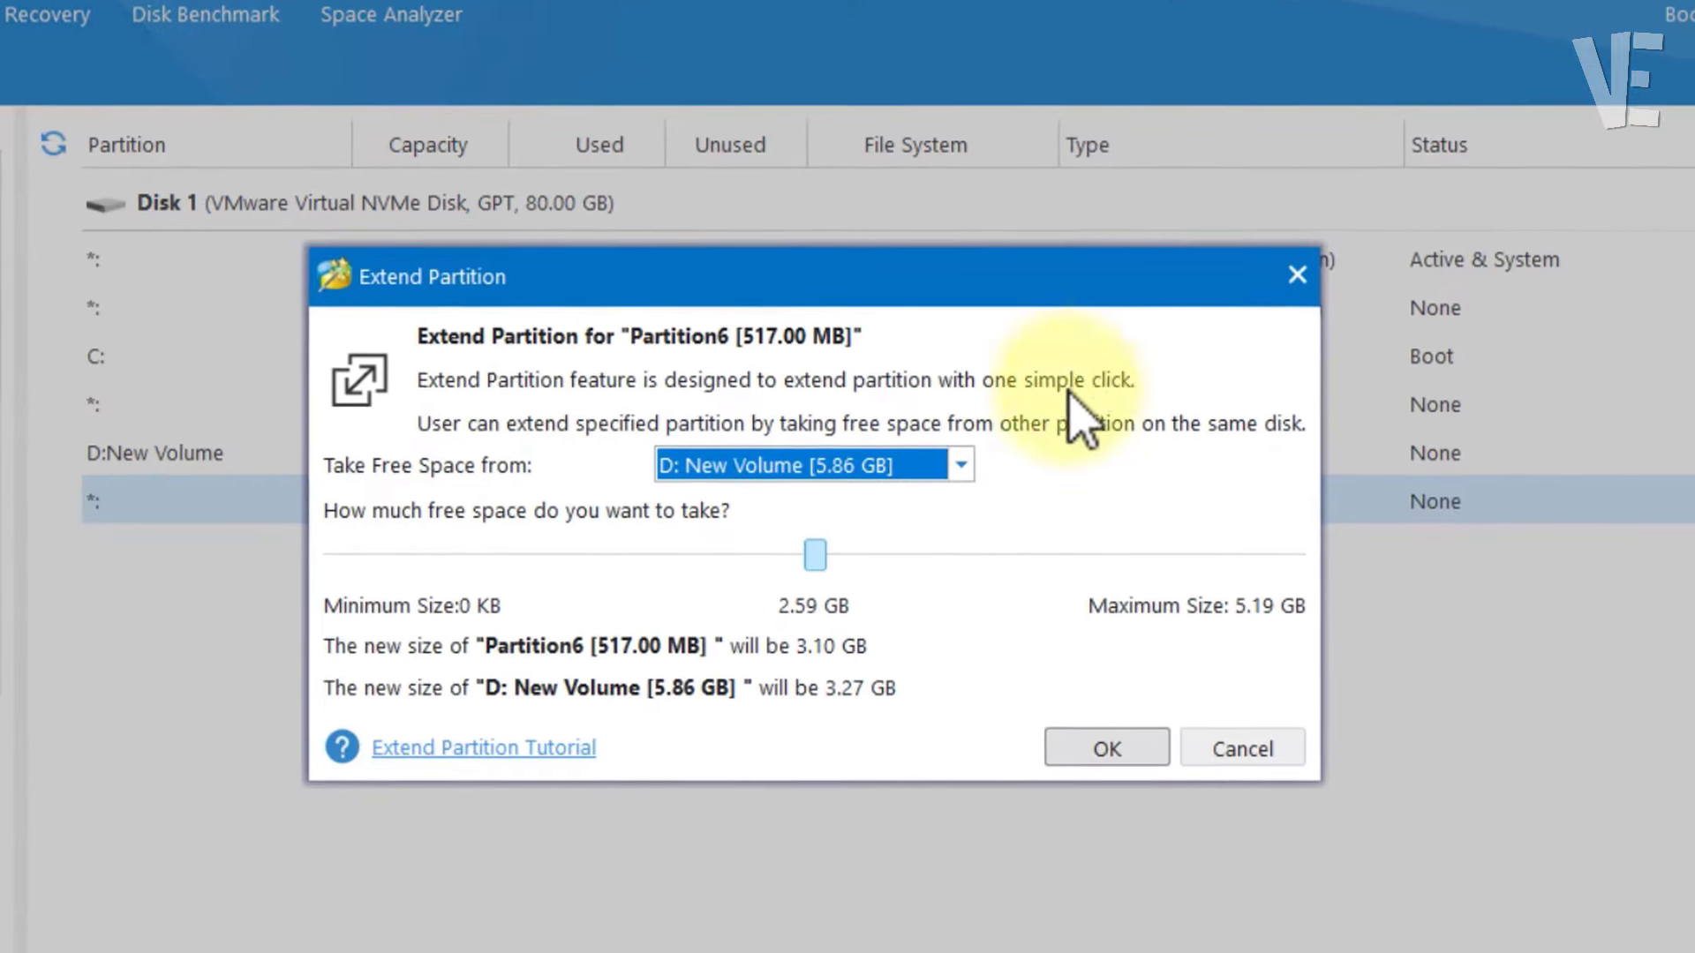
click(960, 465)
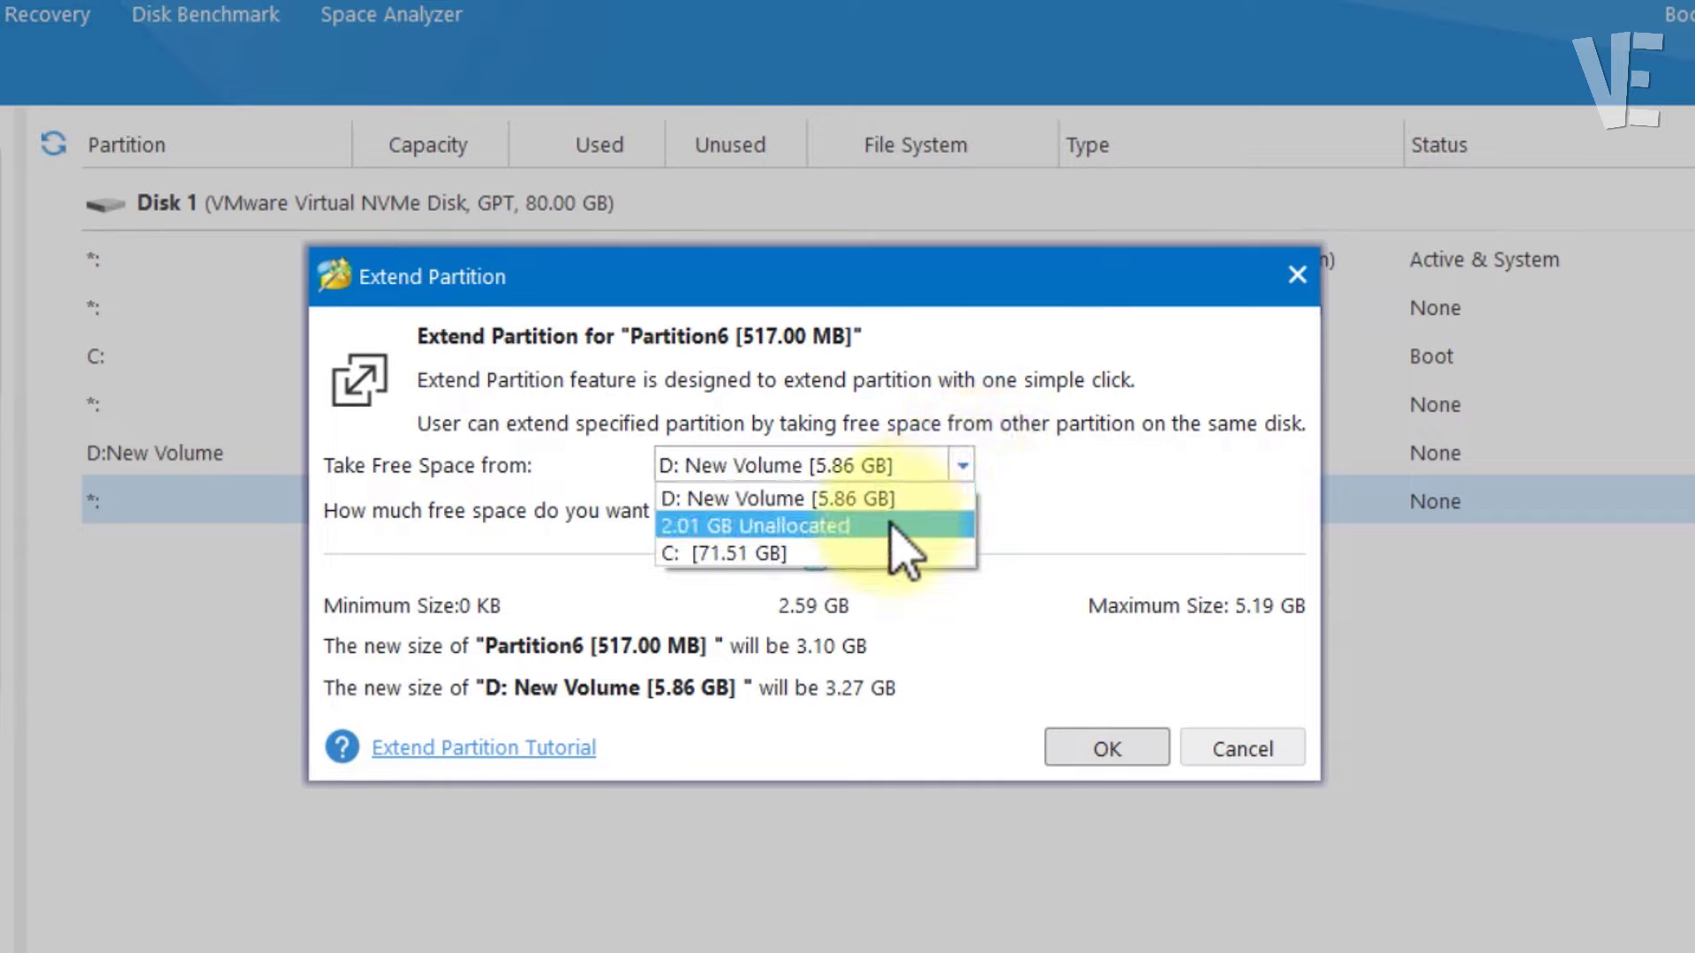
click(879, 526)
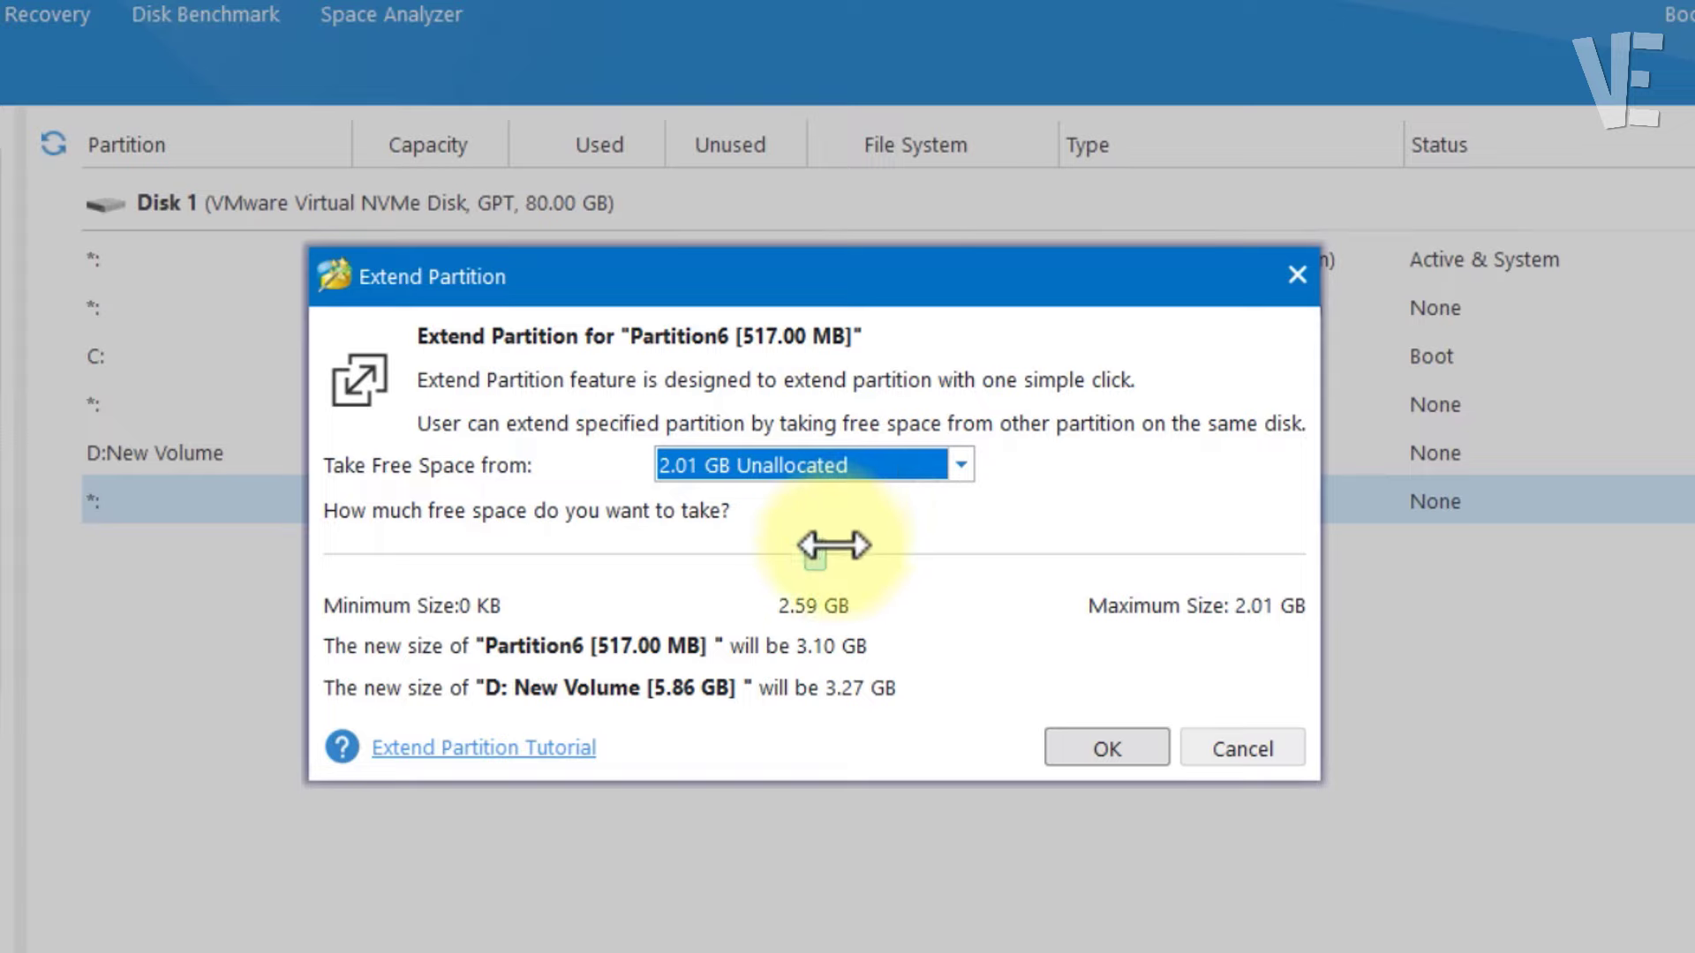
drag(817, 555, 1302, 535)
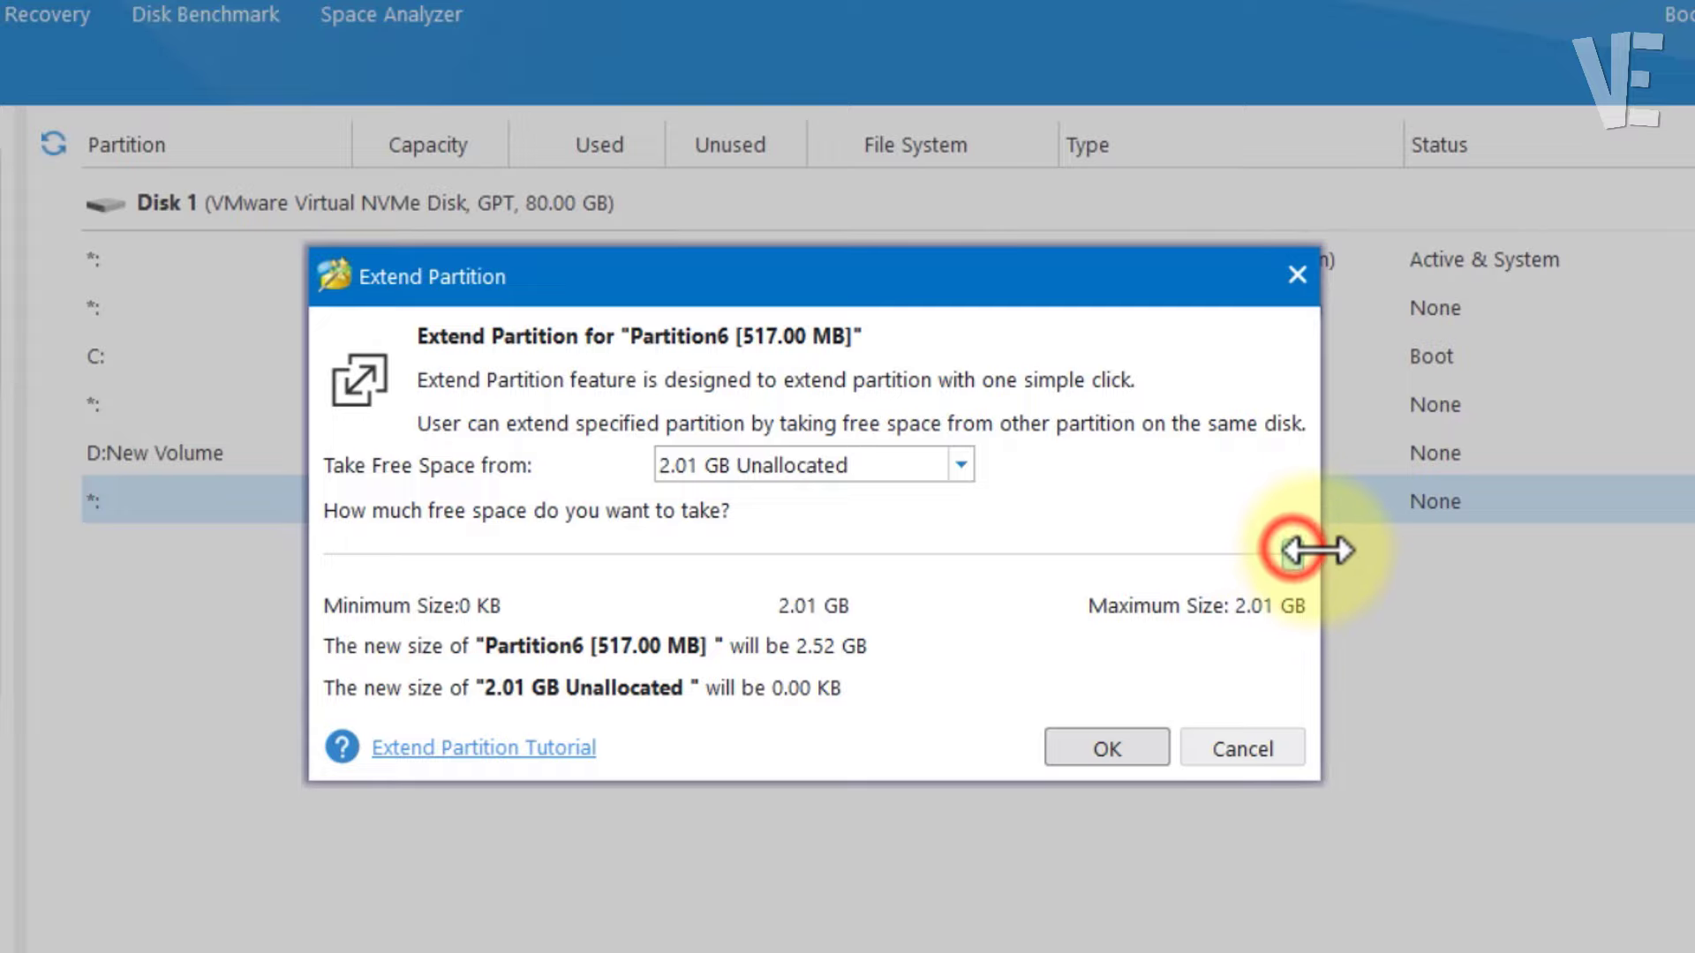
click(1138, 747)
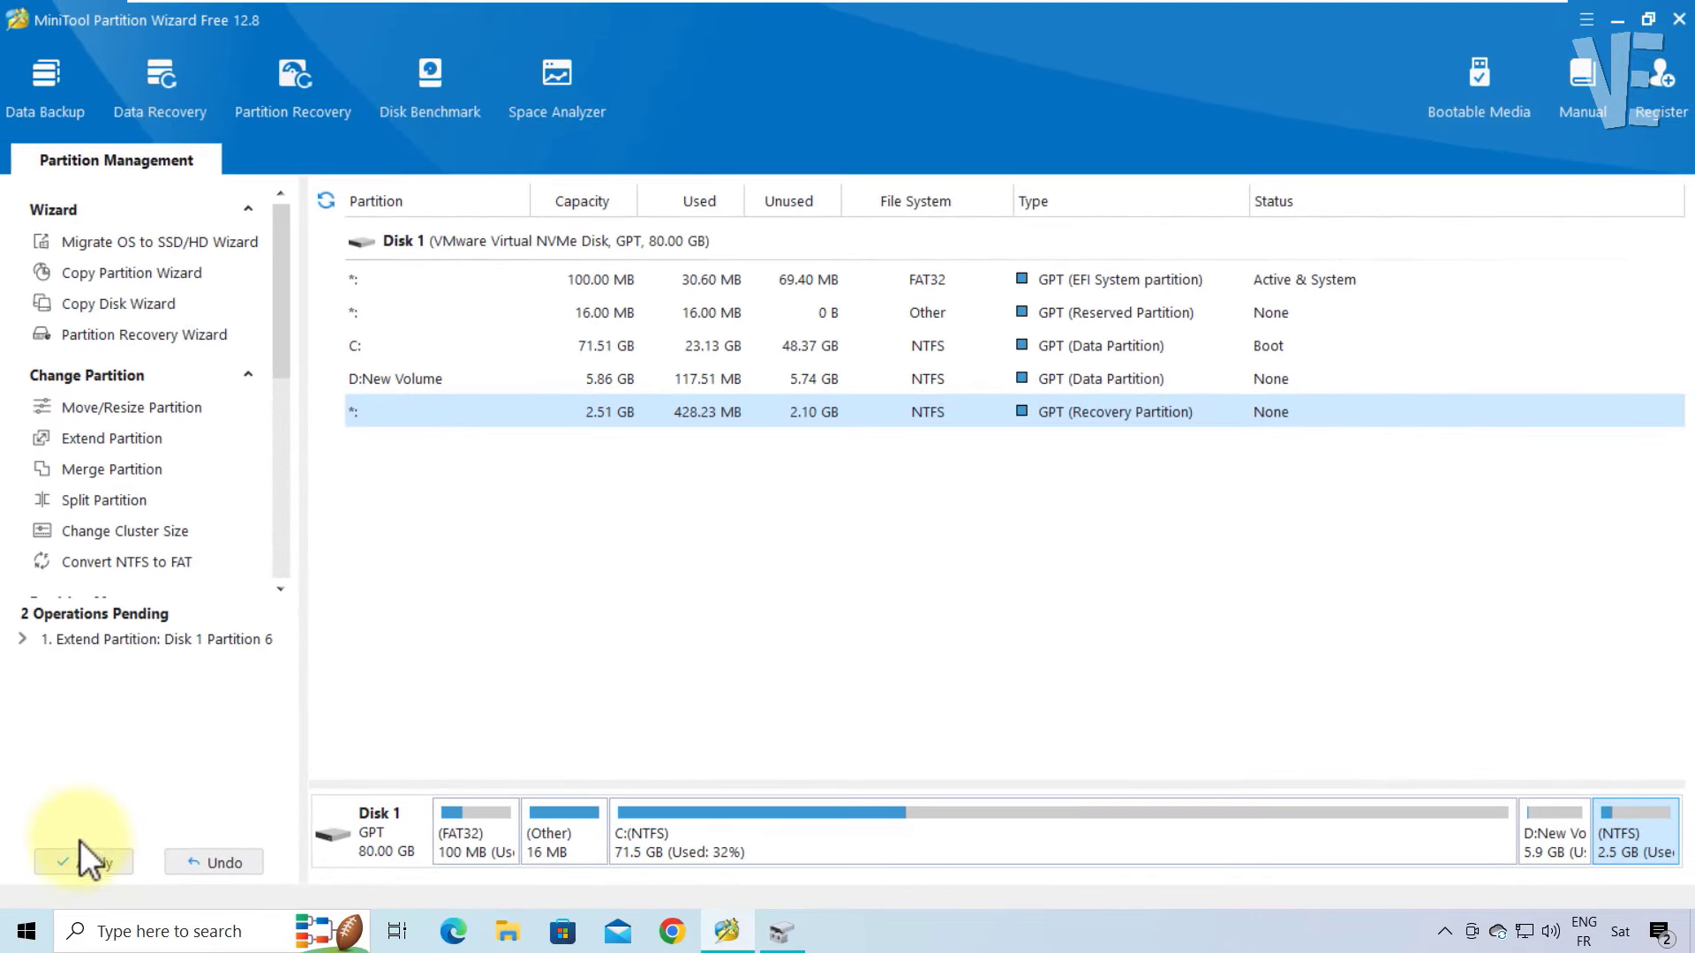
Step: Apply the pending recovery partition extension and dismiss the completion message
click(88, 861)
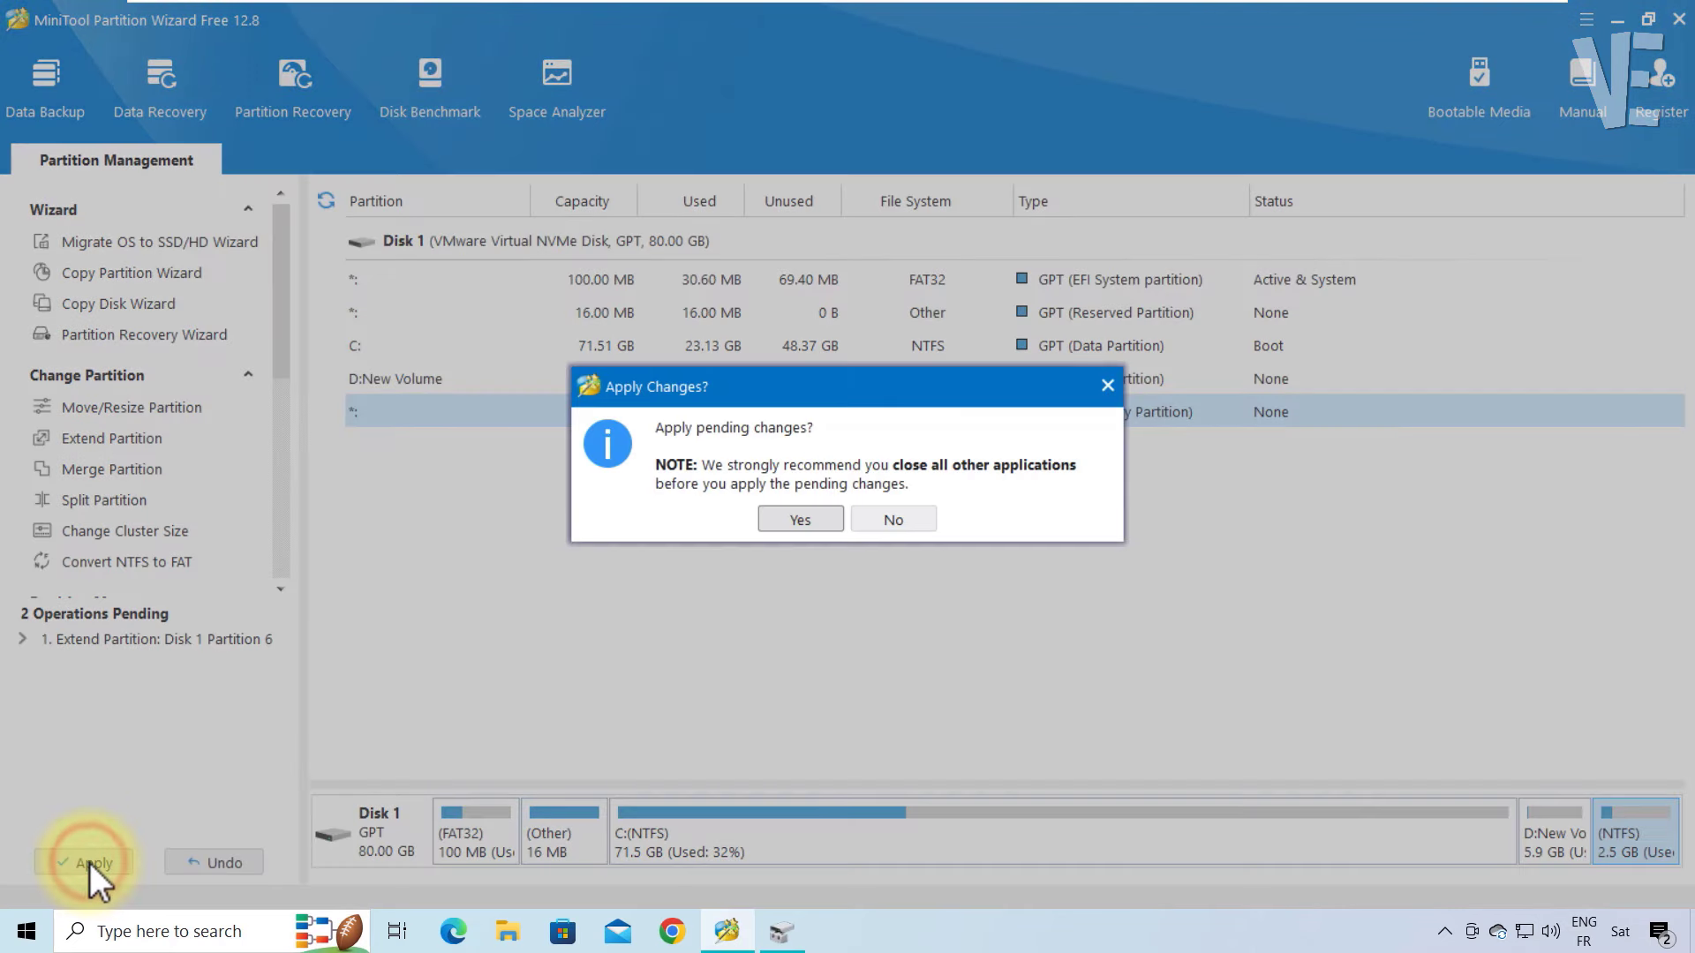
click(793, 526)
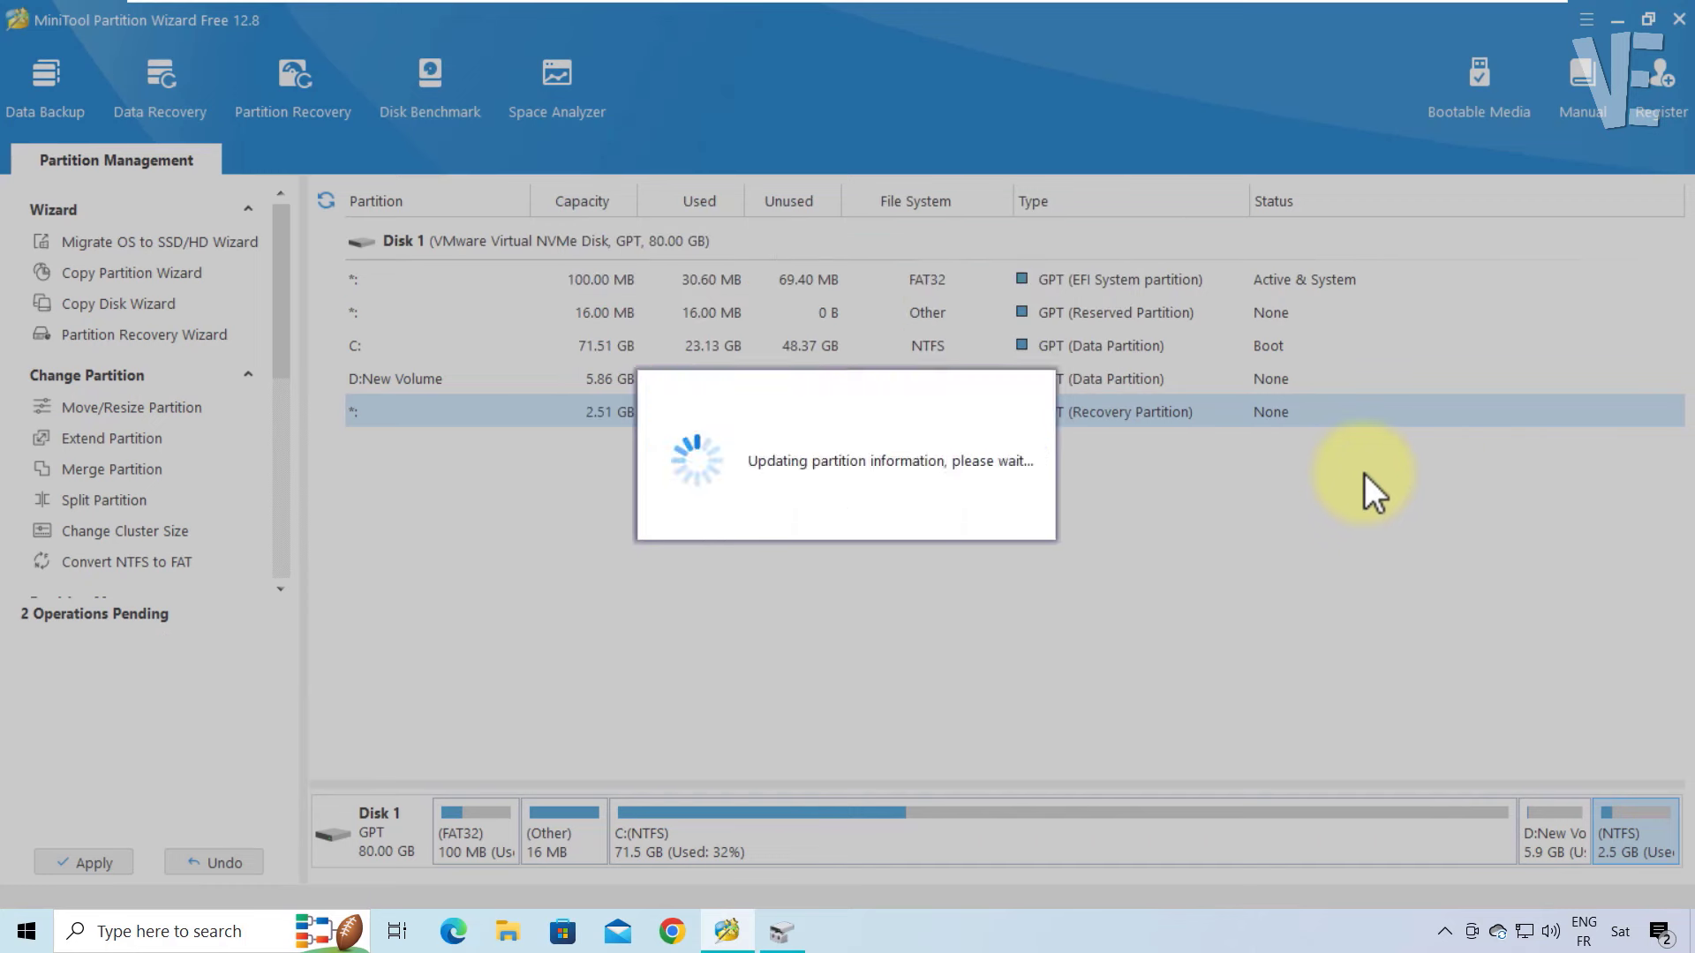
click(867, 502)
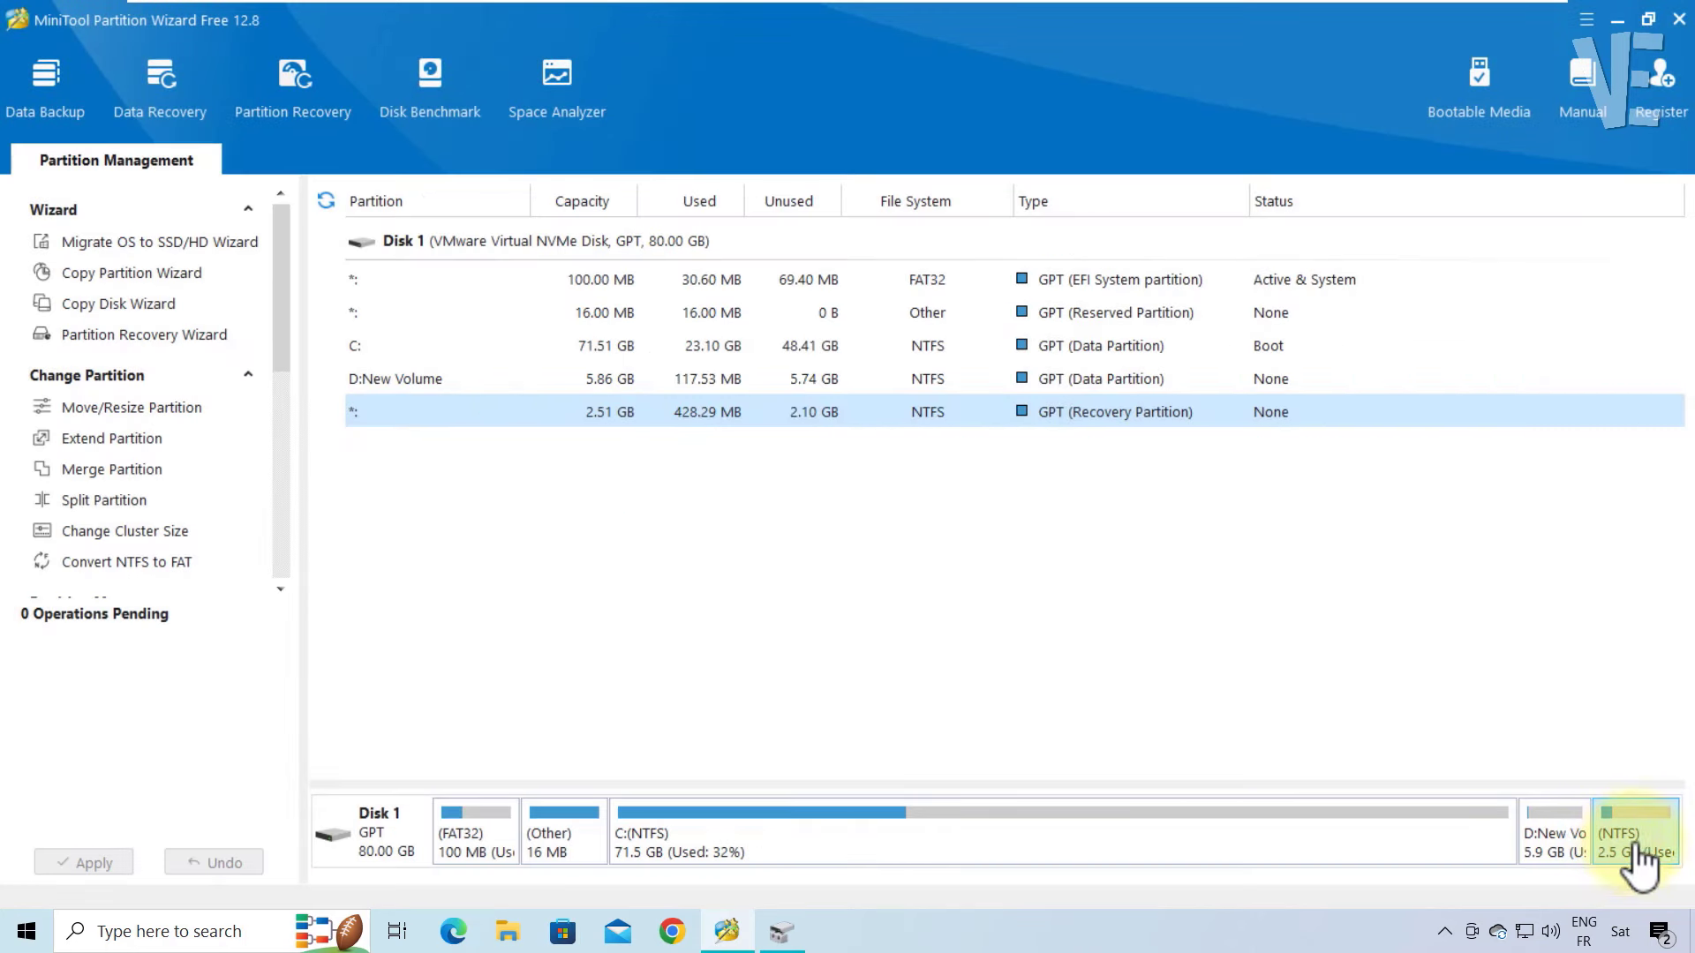
Step: Quit the partition program and close the open Disk Management window
click(1679, 20)
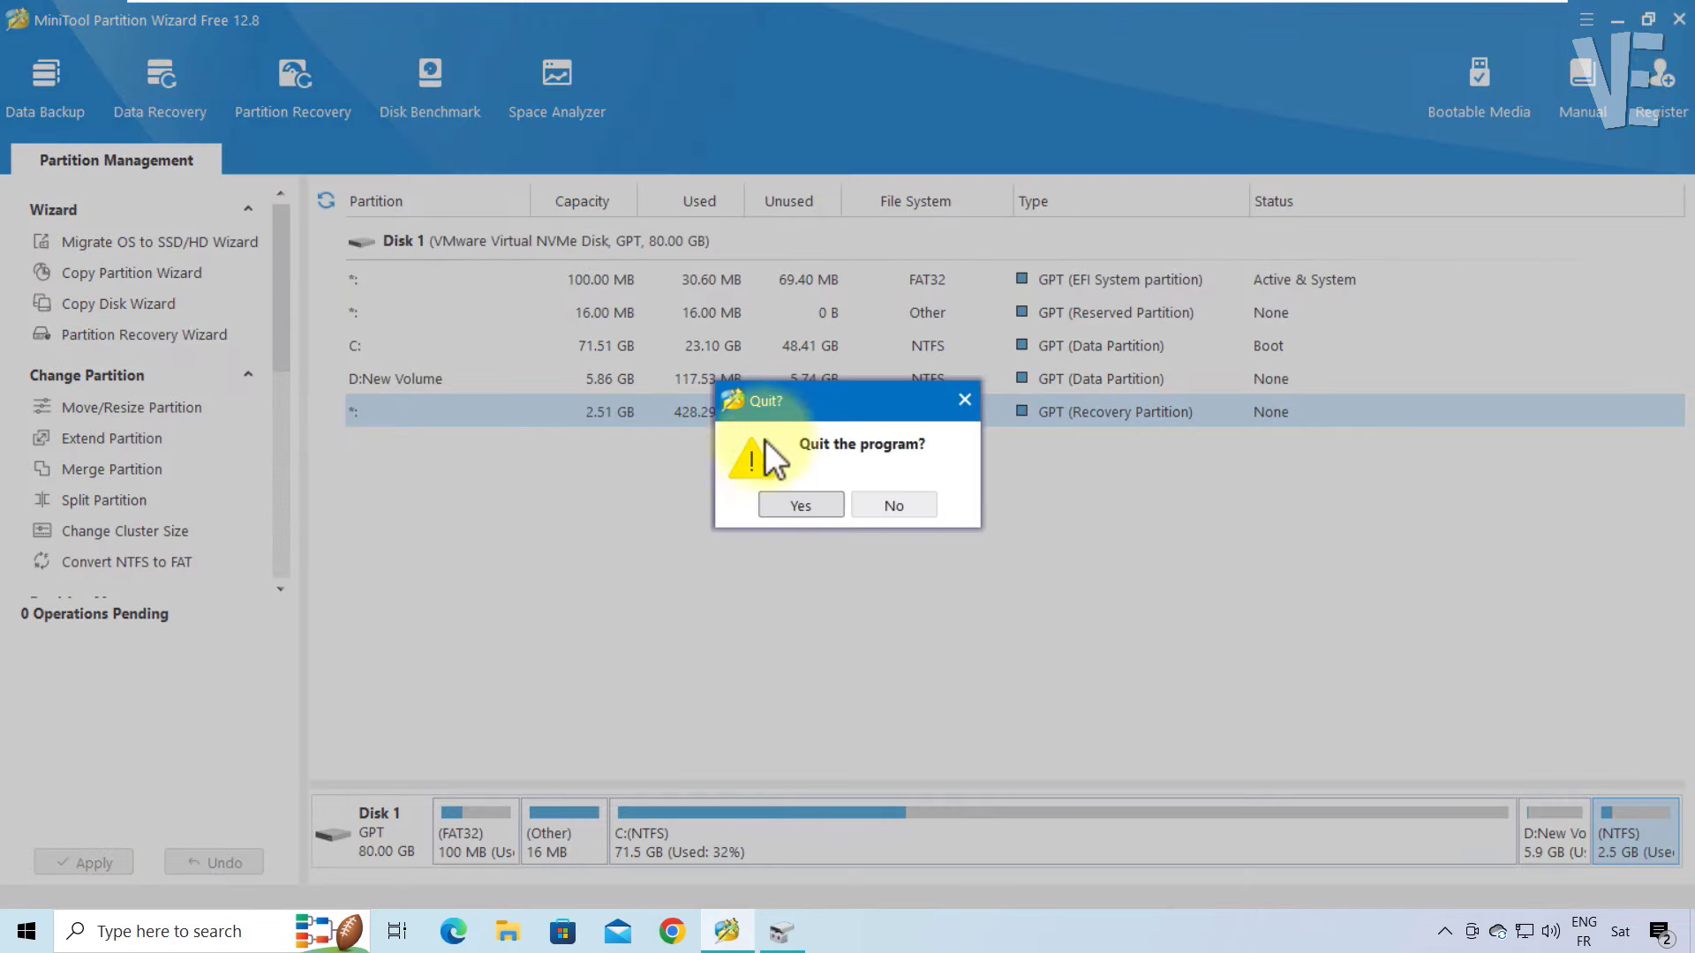
click(792, 502)
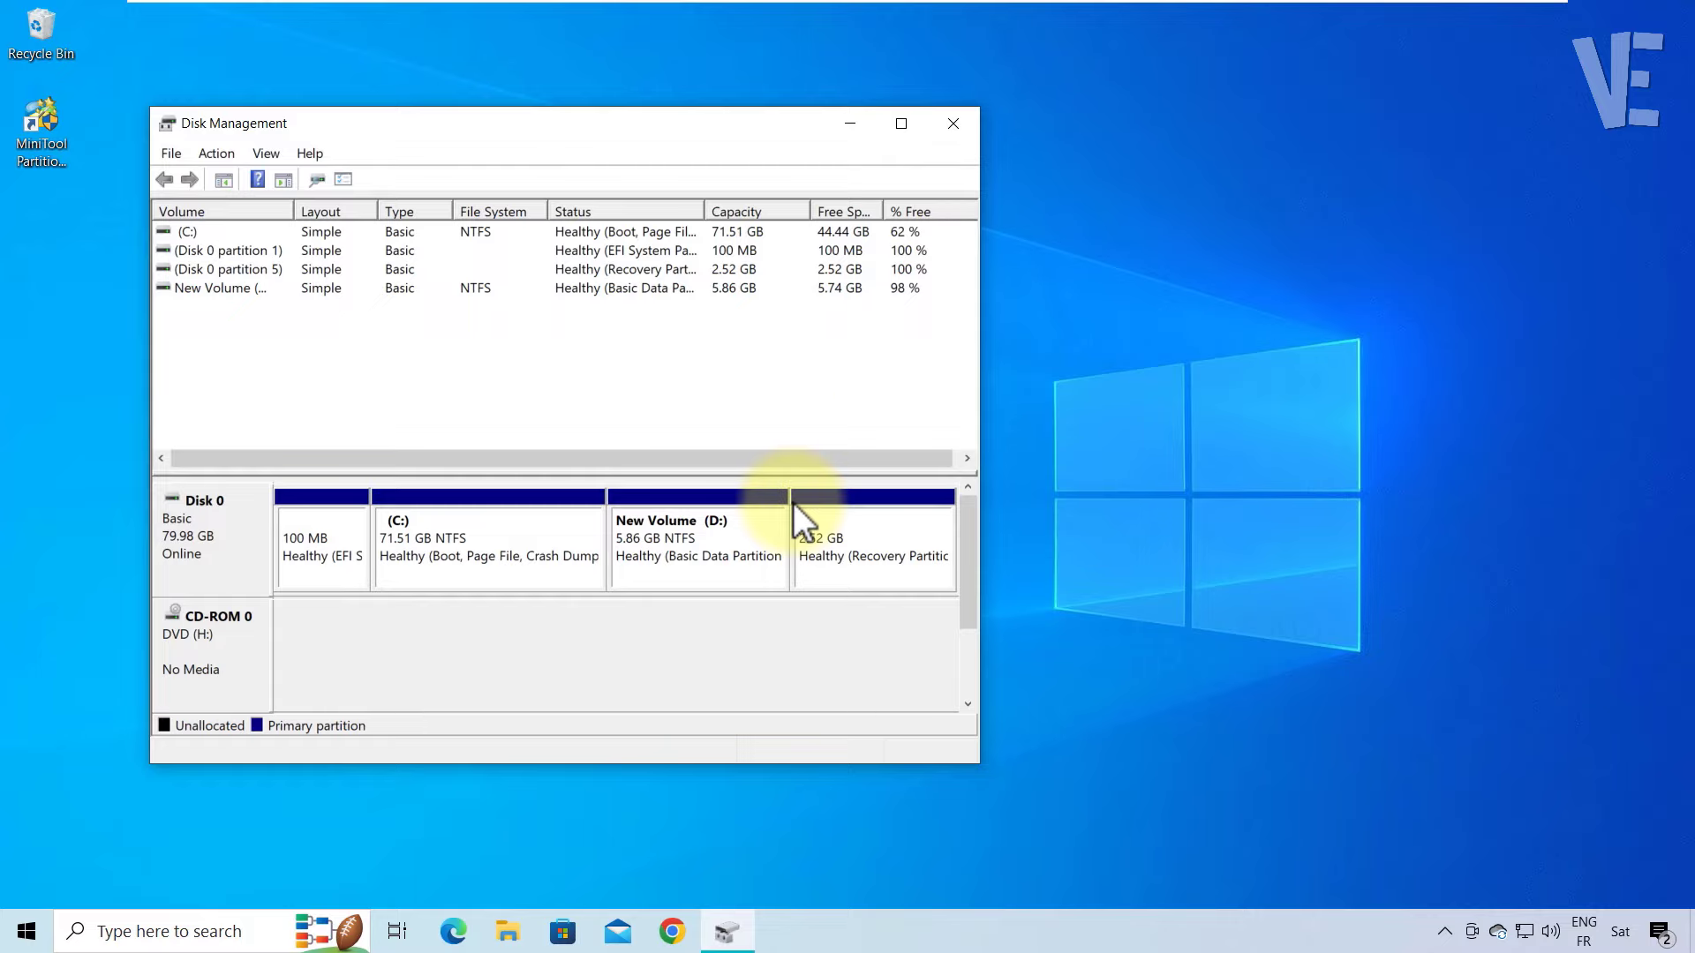
click(964, 120)
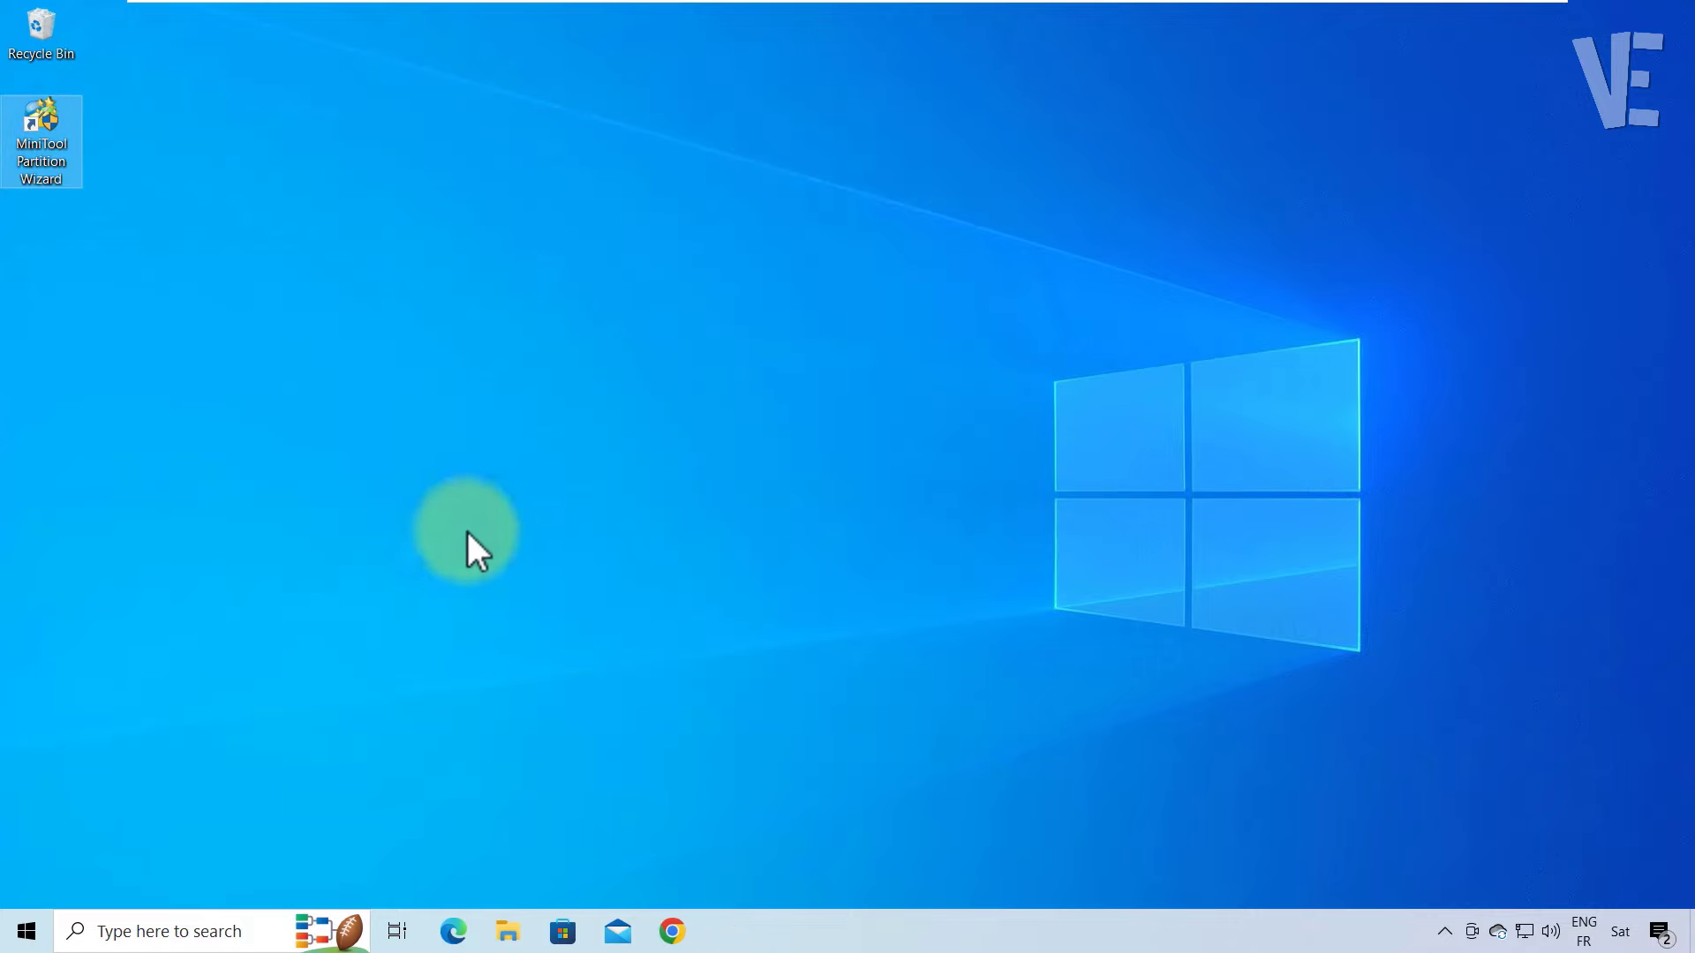
Step: Reopen Disk Management to check the size of the recovery partition on Disk 0, and close it
right_click(19, 932)
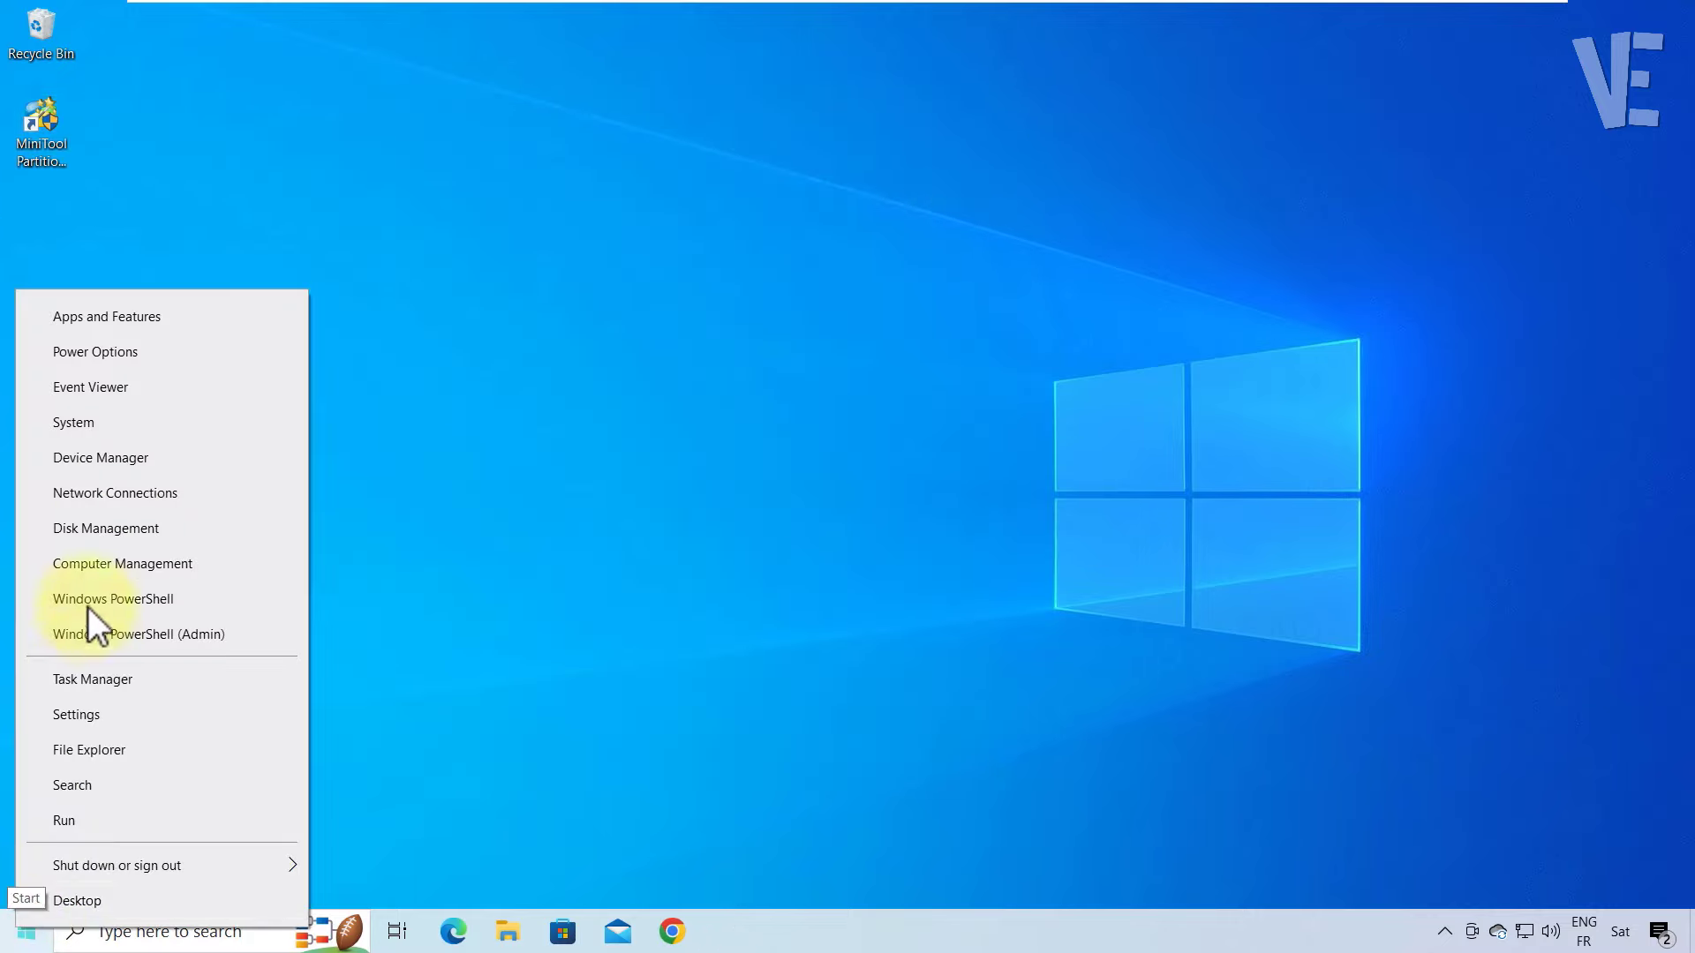
click(101, 529)
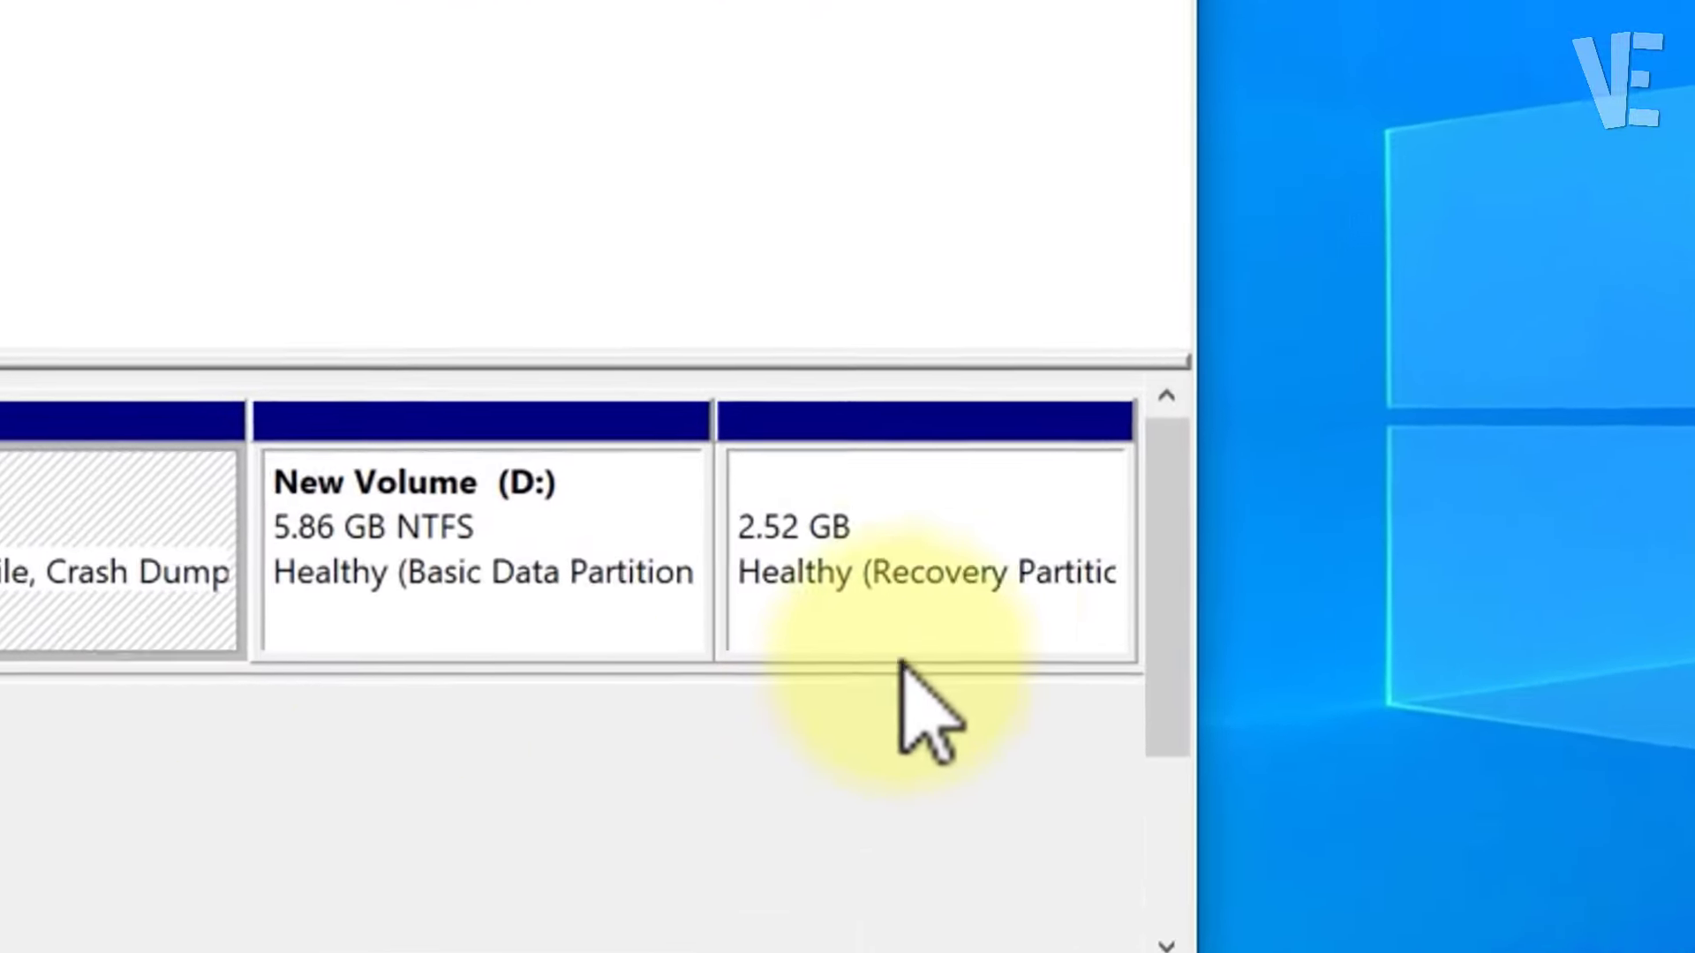
click(848, 574)
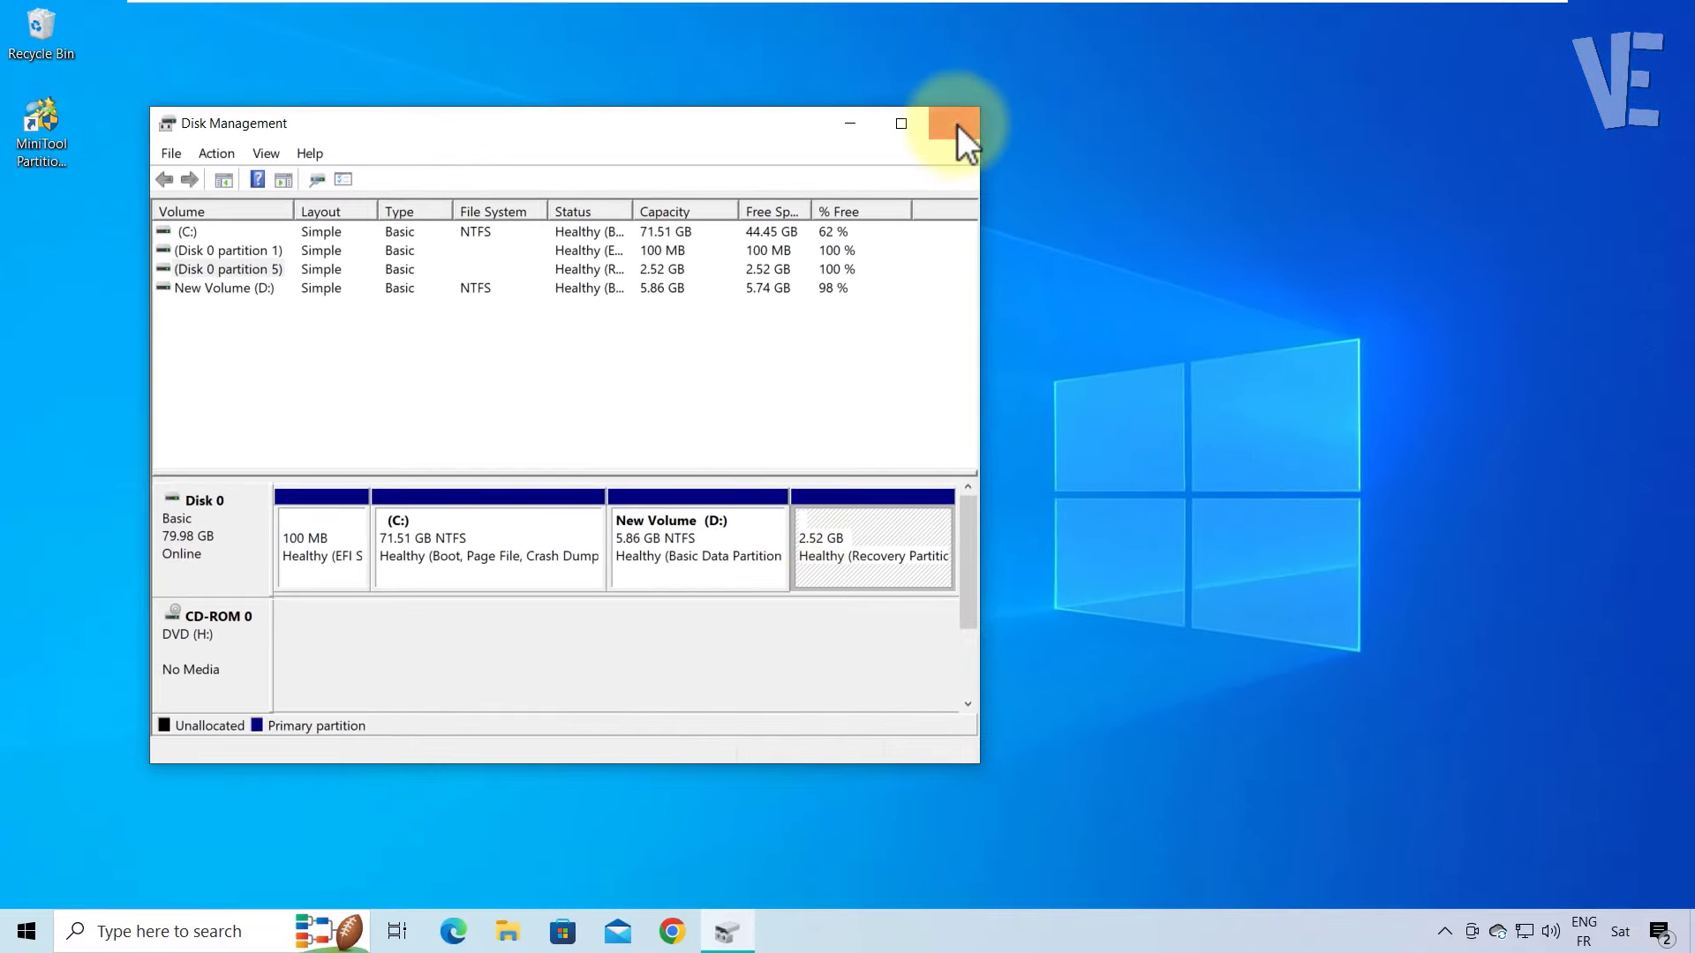
click(957, 124)
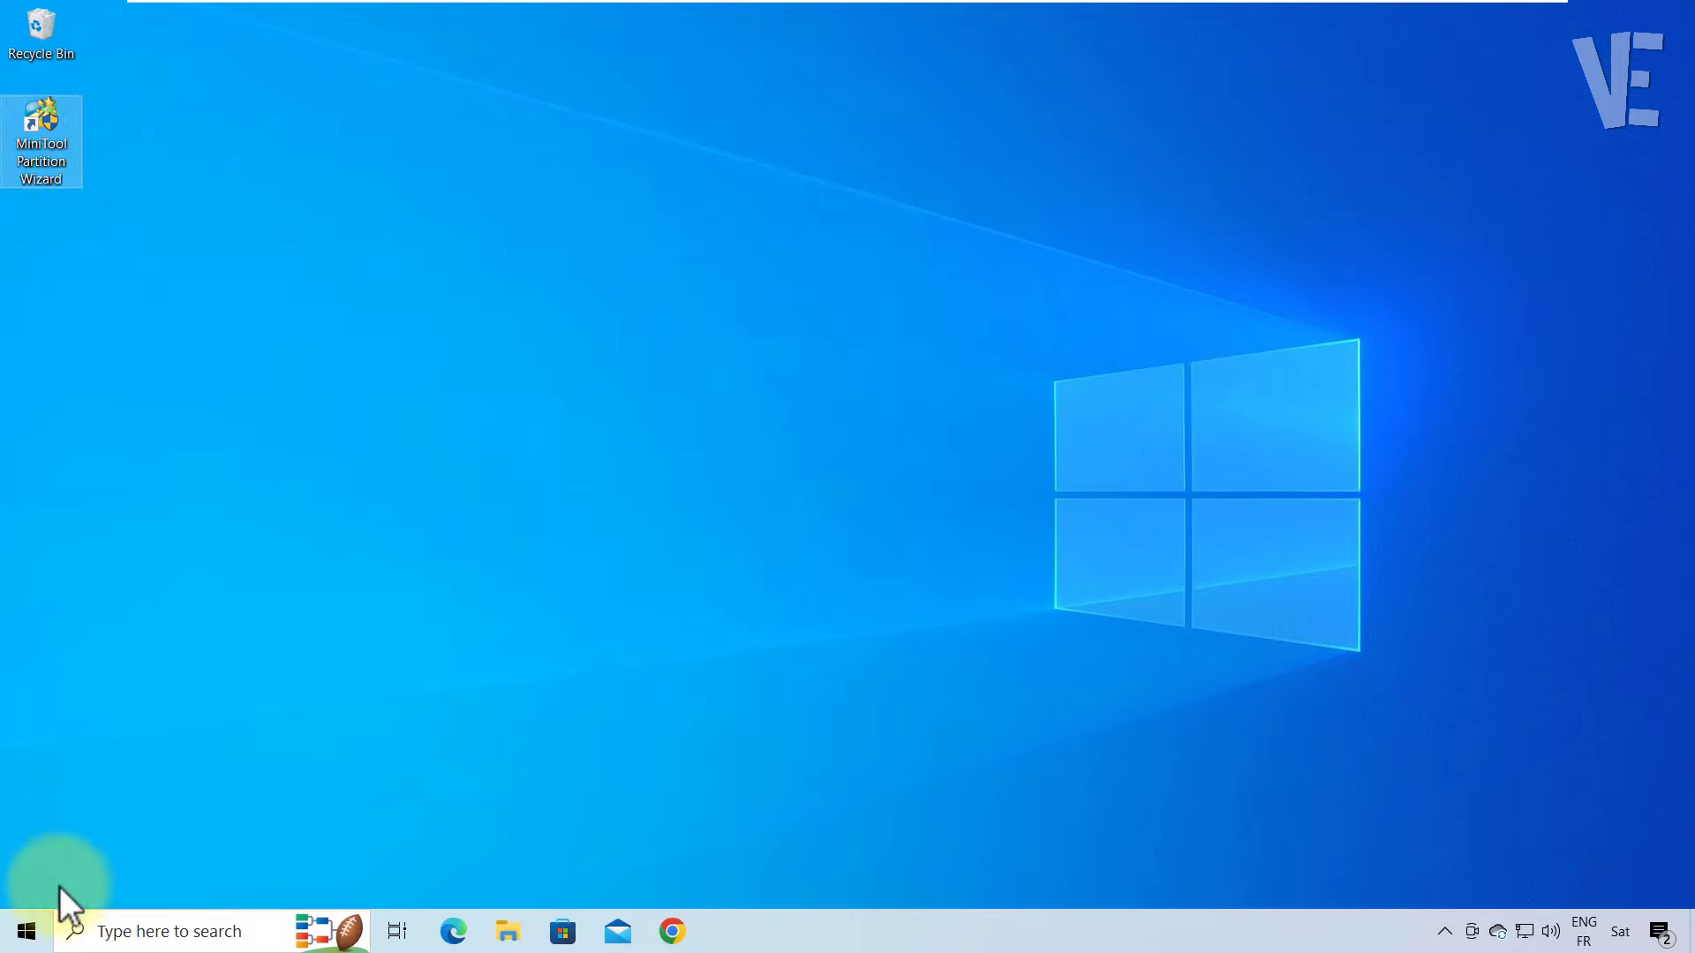
Step: Go to Windows Update in the Settings app's Update & Security section and retry the failed updates
click(13, 939)
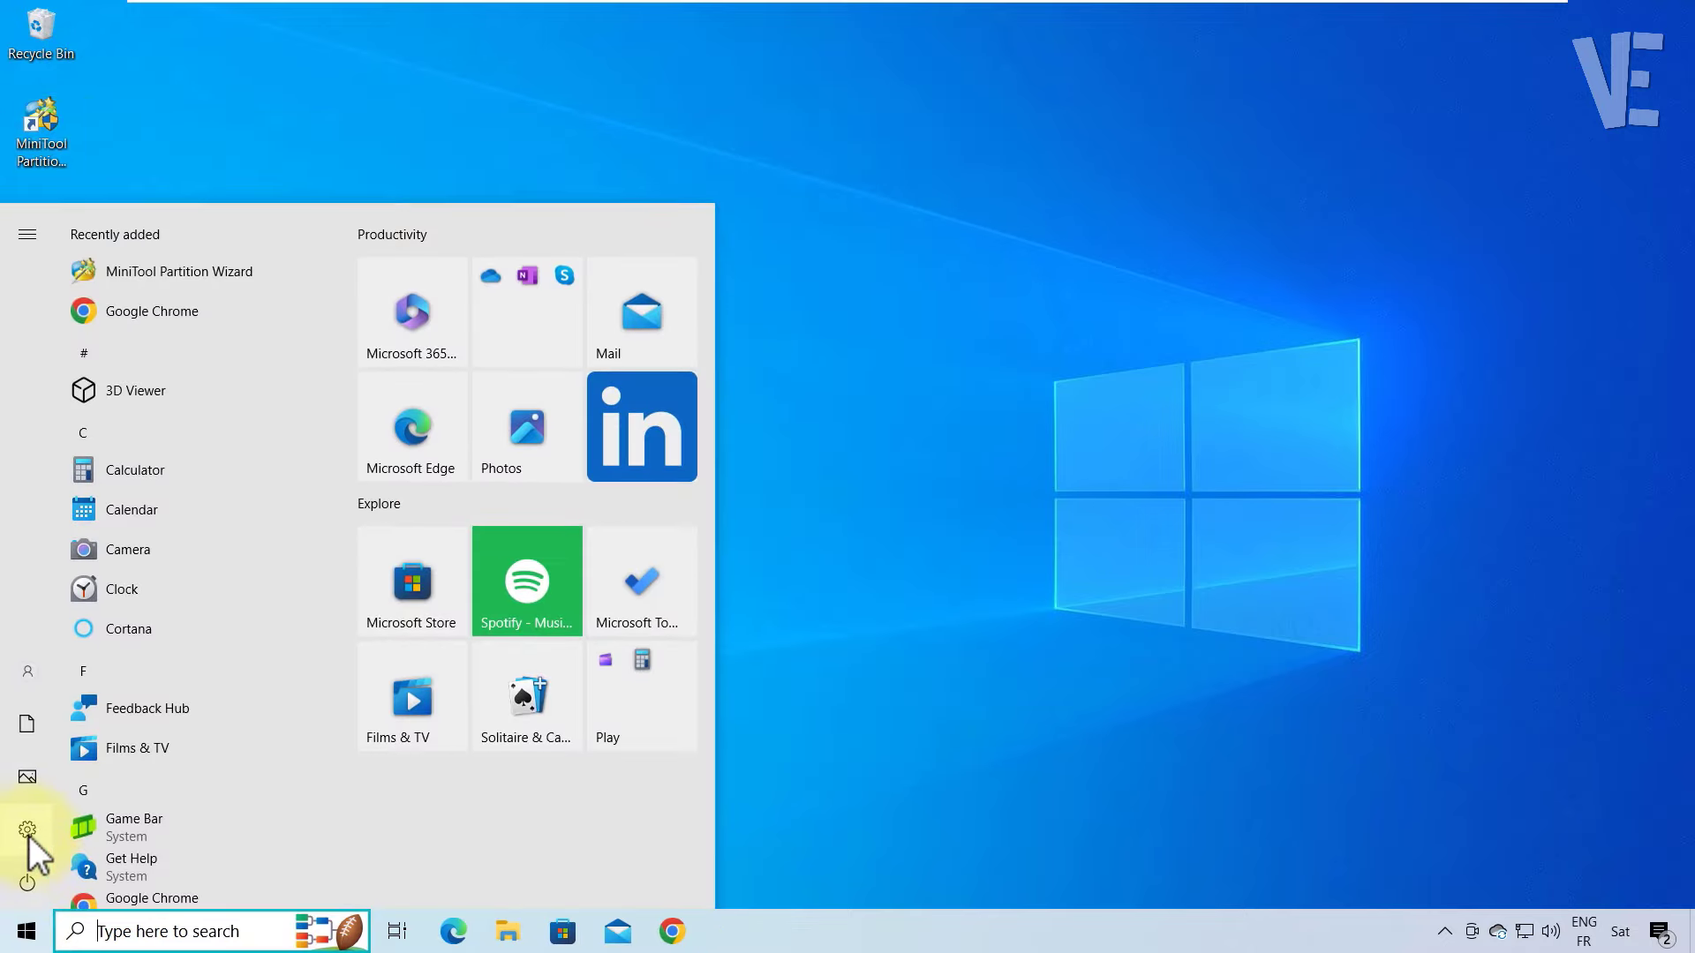
click(27, 829)
scroll(688, 561, down, 2)
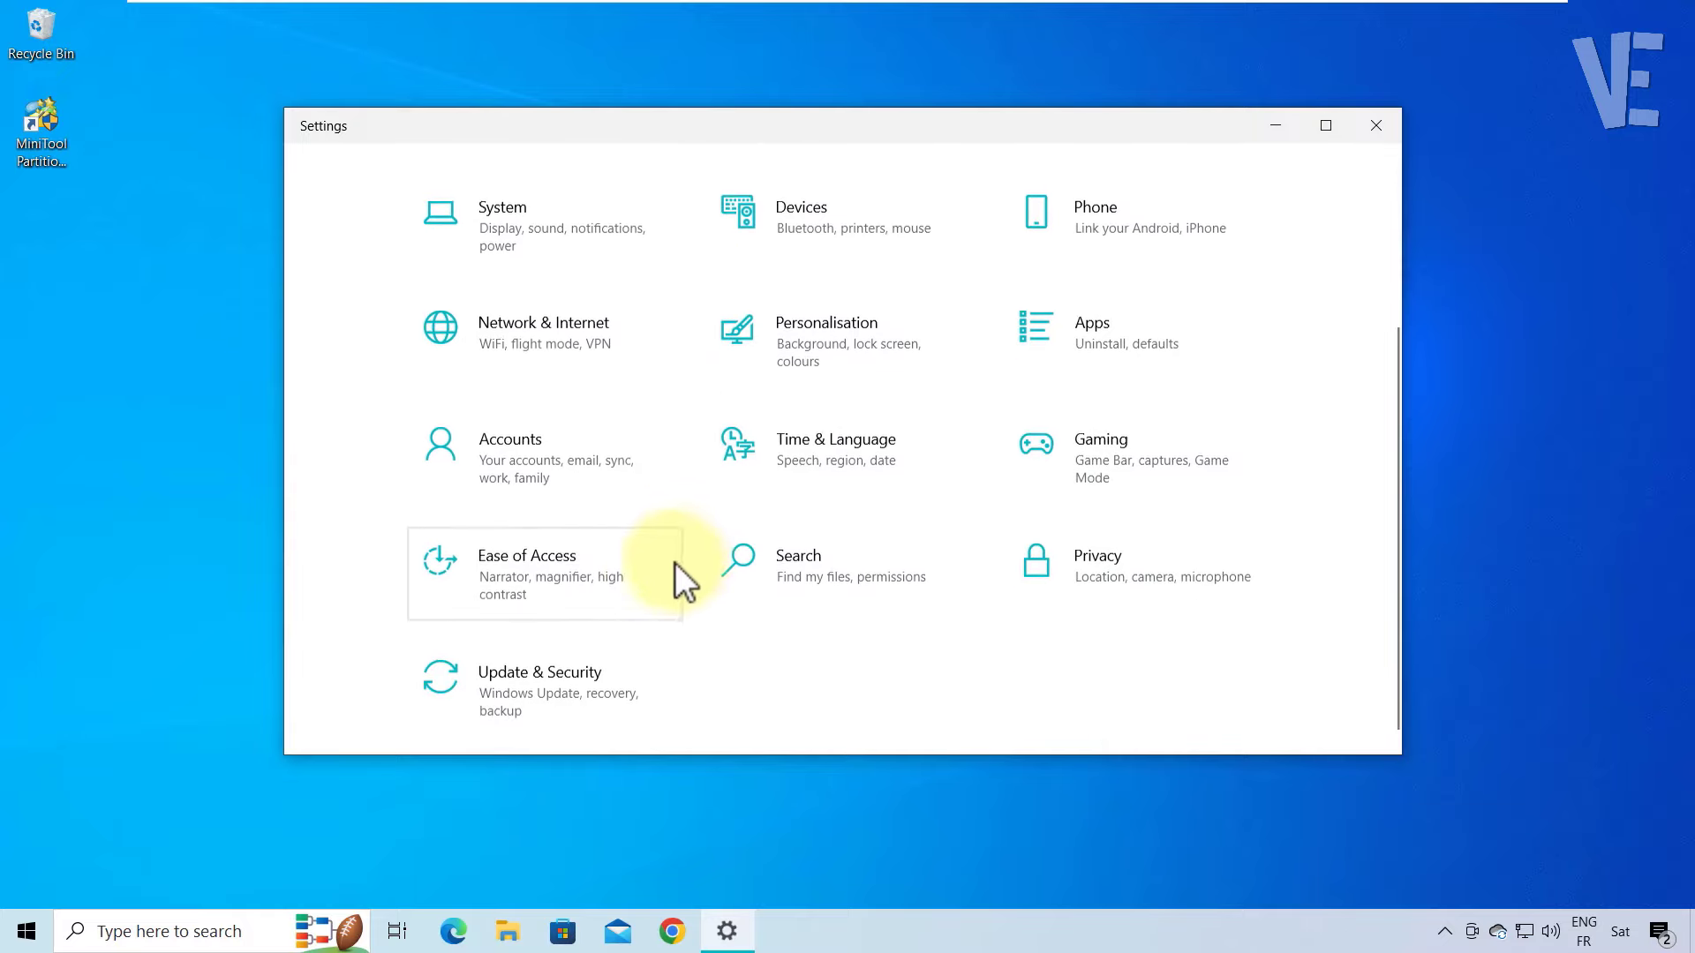
click(547, 677)
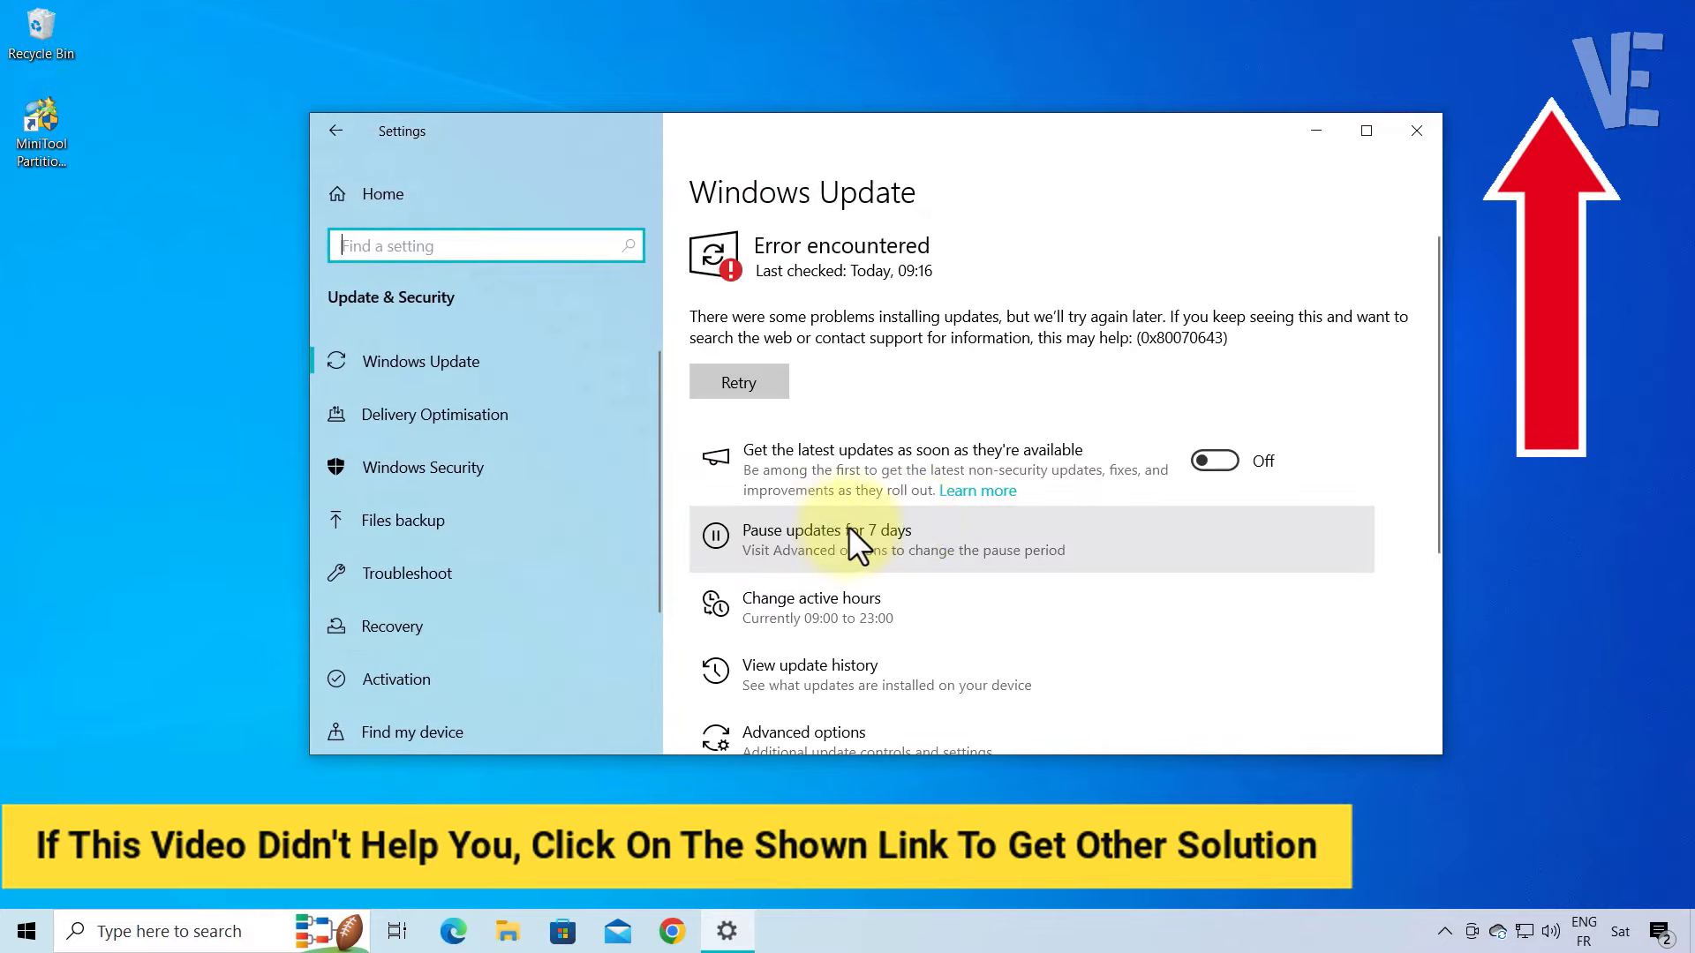
click(742, 379)
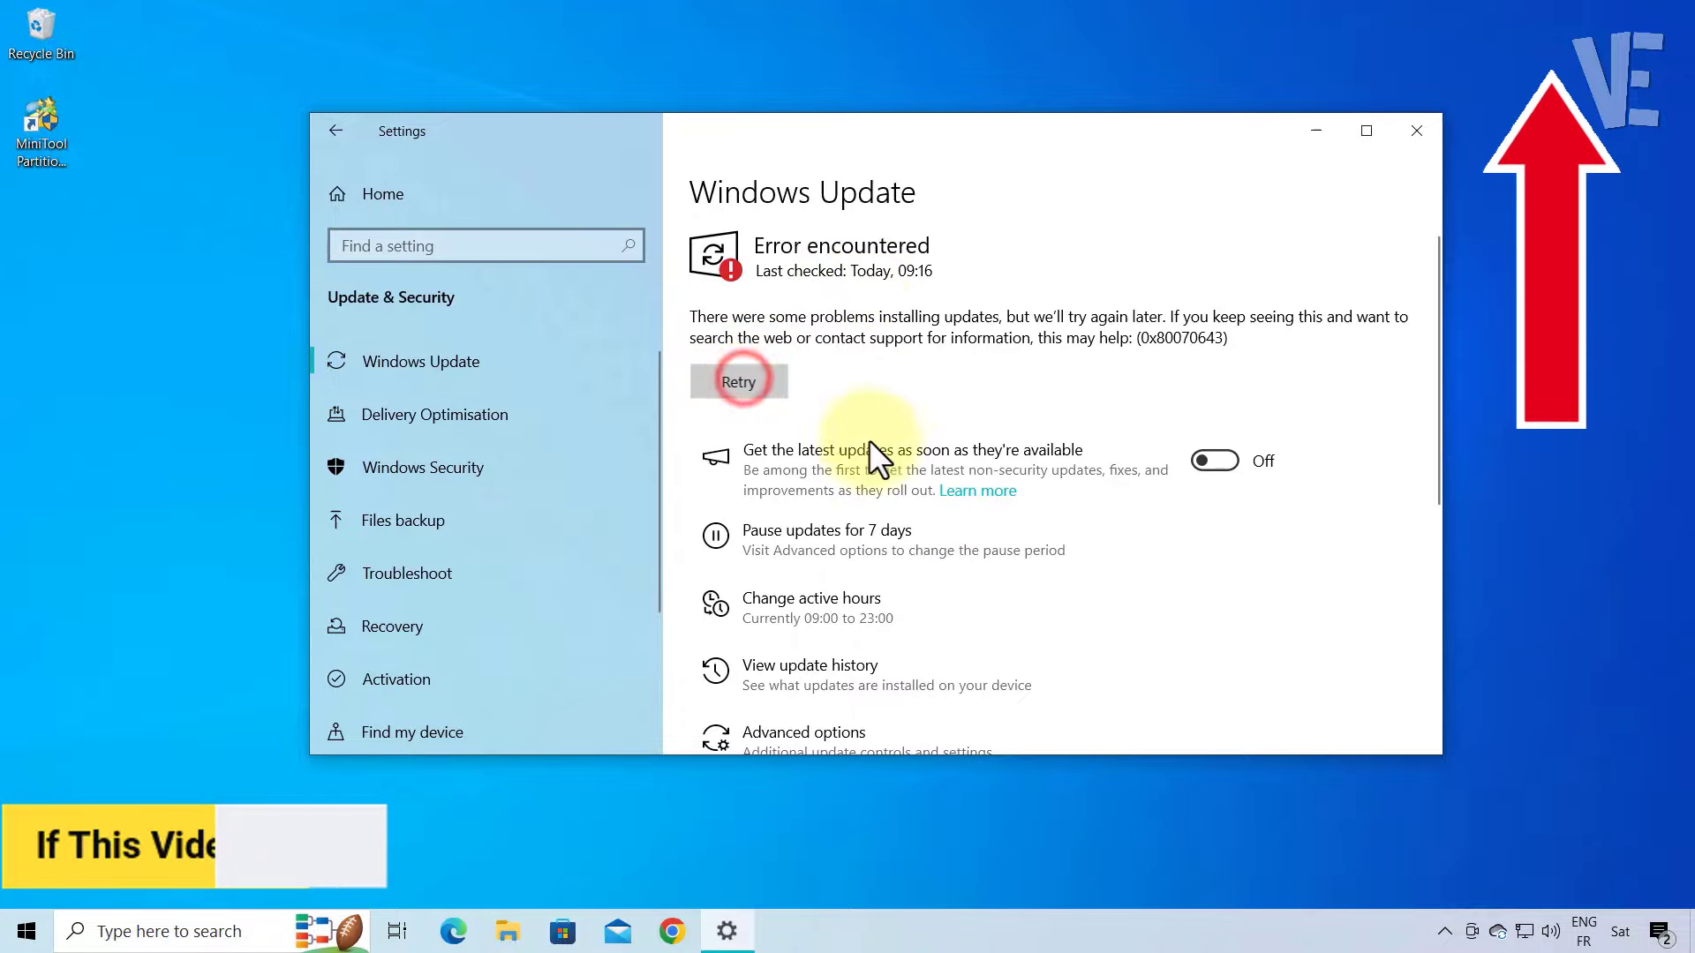